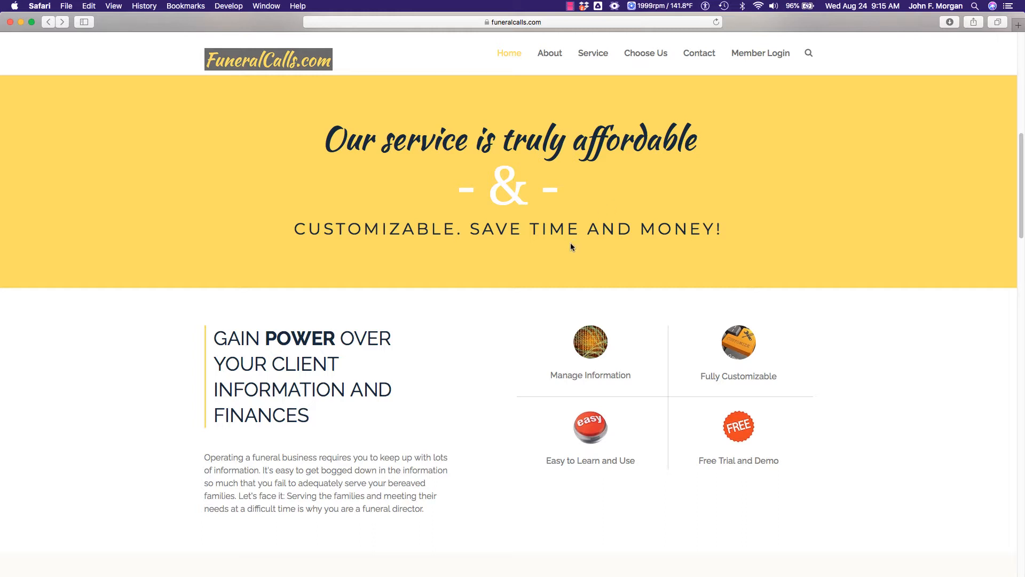
# Look through the FuneralCalls.com home page, from the service and team sections down to the contact and membership area.
pyautogui.scroll(-5, 570, 244)
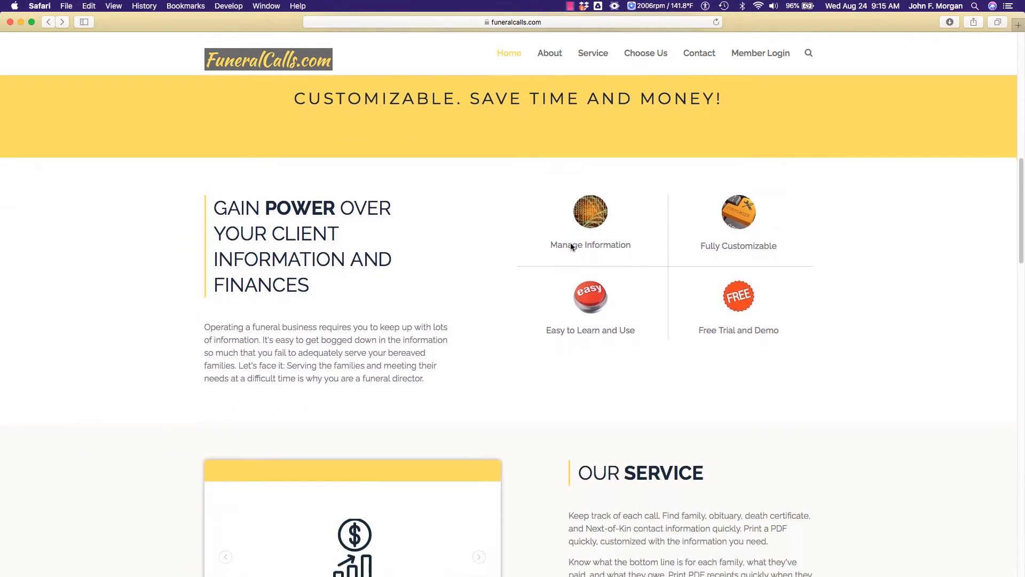
pyautogui.scroll(-10, 571, 242)
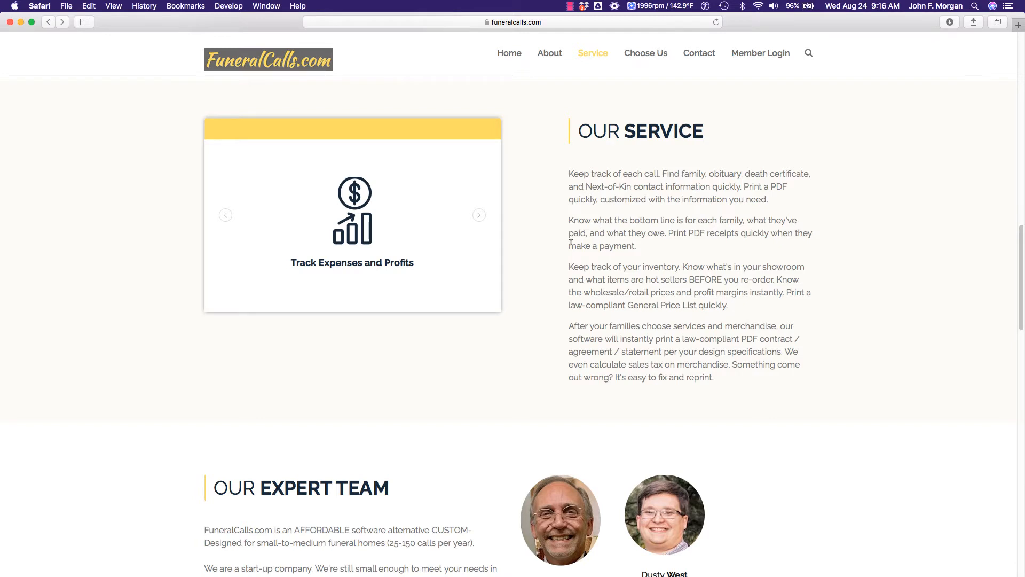
pyautogui.scroll(-3, 571, 242)
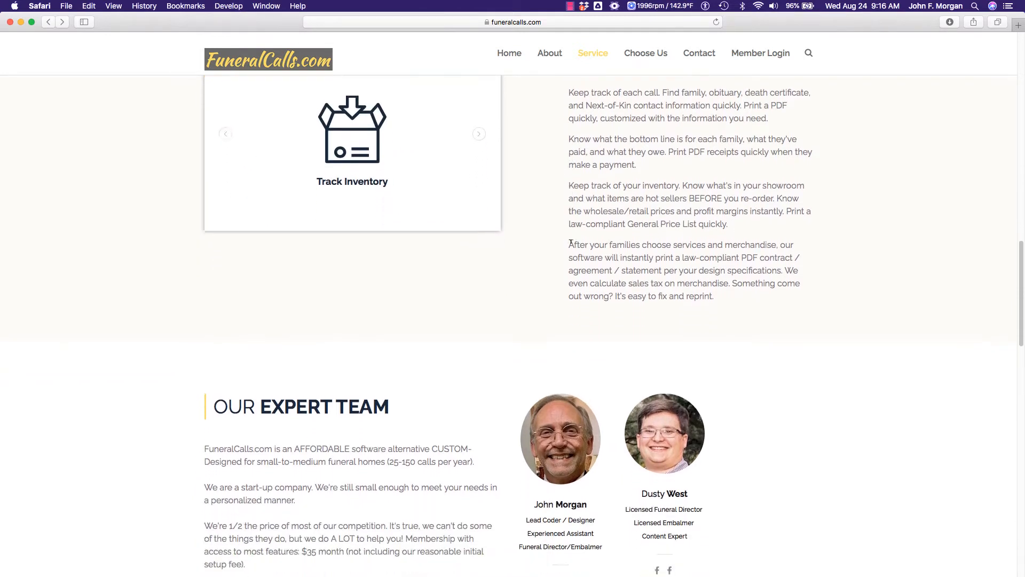
pyautogui.scroll(-9, 571, 243)
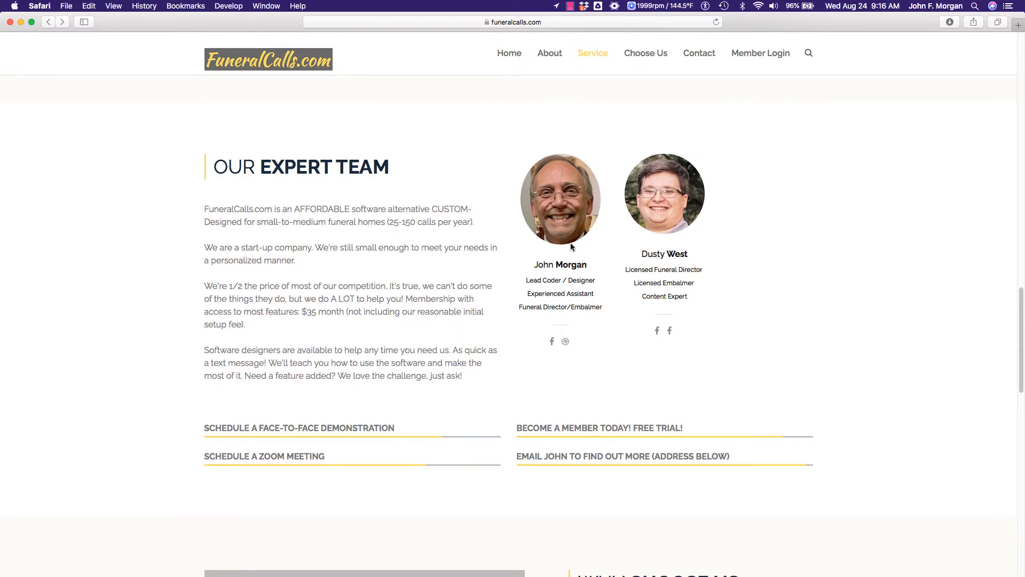
pyautogui.scroll(-11, 570, 242)
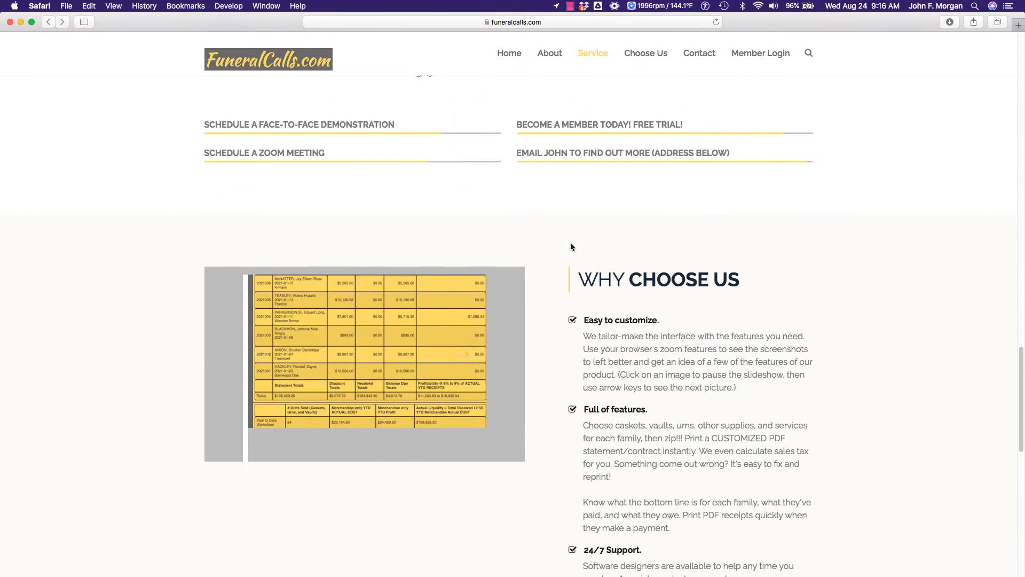
pyautogui.scroll(-5, 570, 247)
pyautogui.scroll(-1, 570, 247)
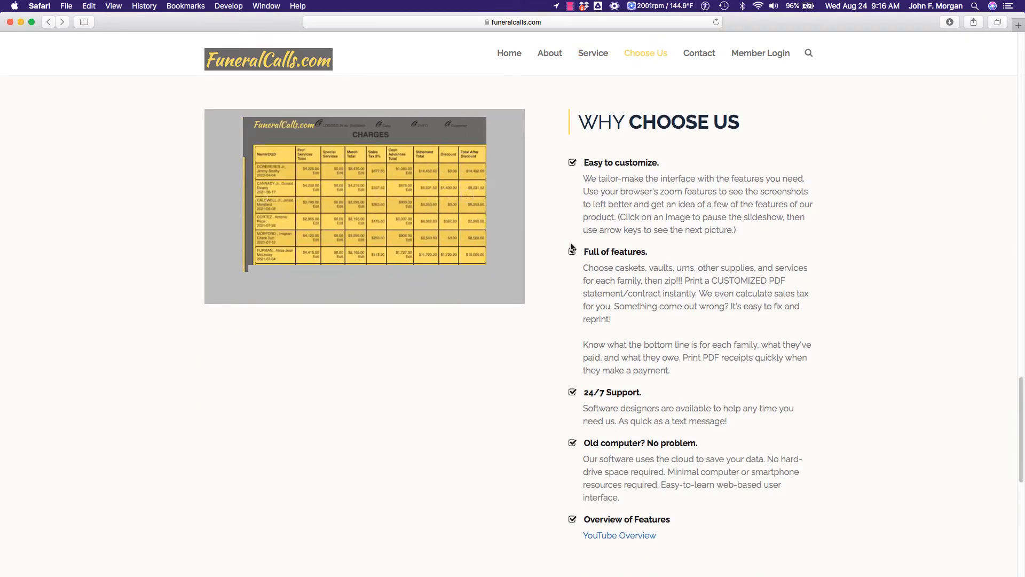
pyautogui.scroll(-6, 571, 247)
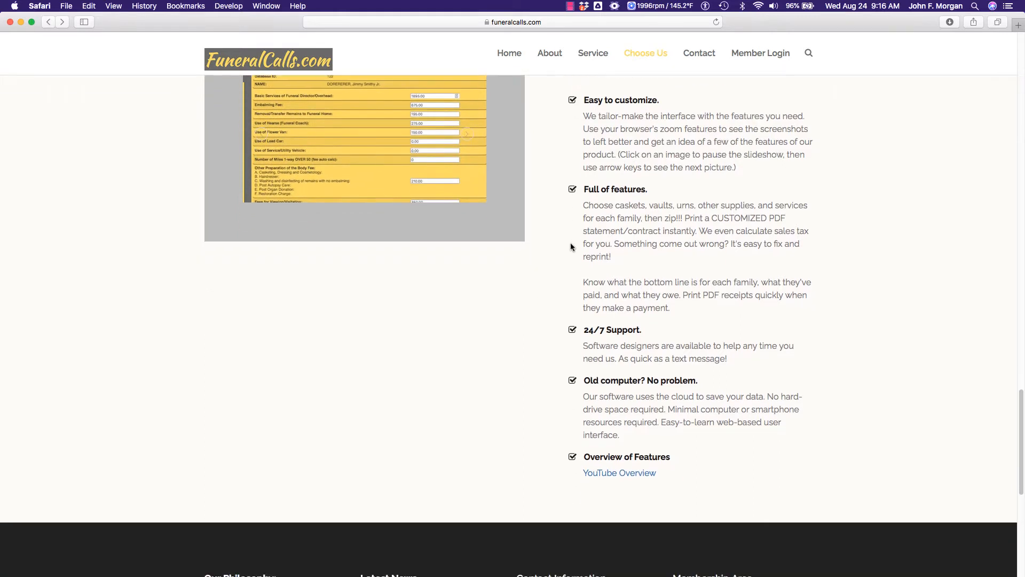
pyautogui.scroll(-4, 570, 247)
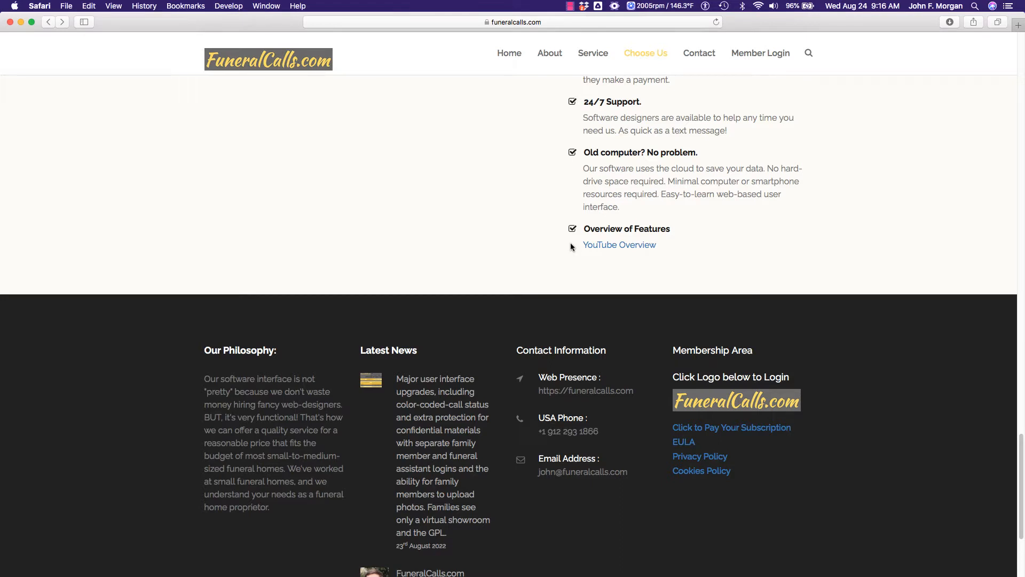
# Open the member login page, fill in the saved account e-mail and password, and log in.
pyautogui.click(726, 405)
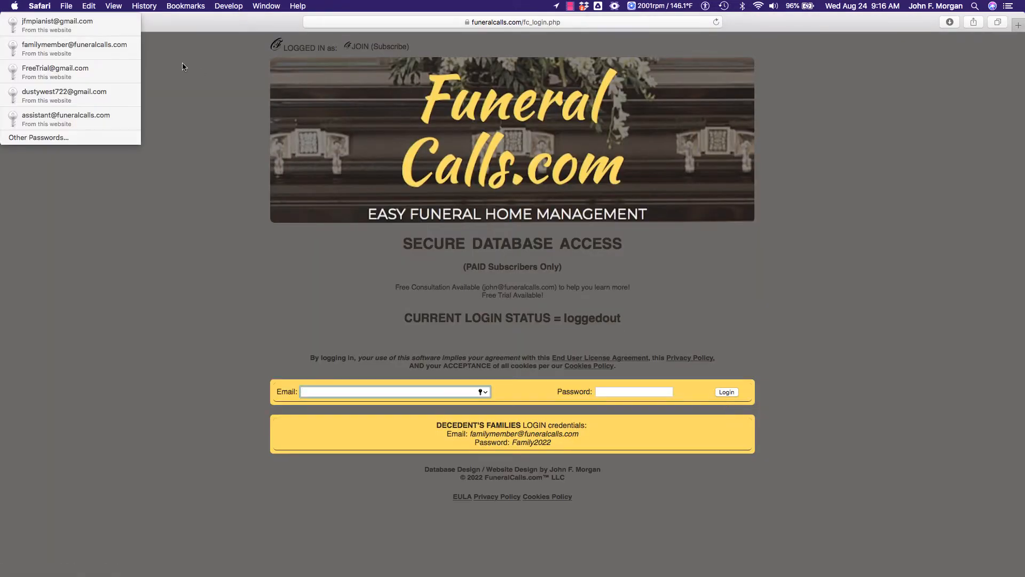
pyautogui.click(58, 24)
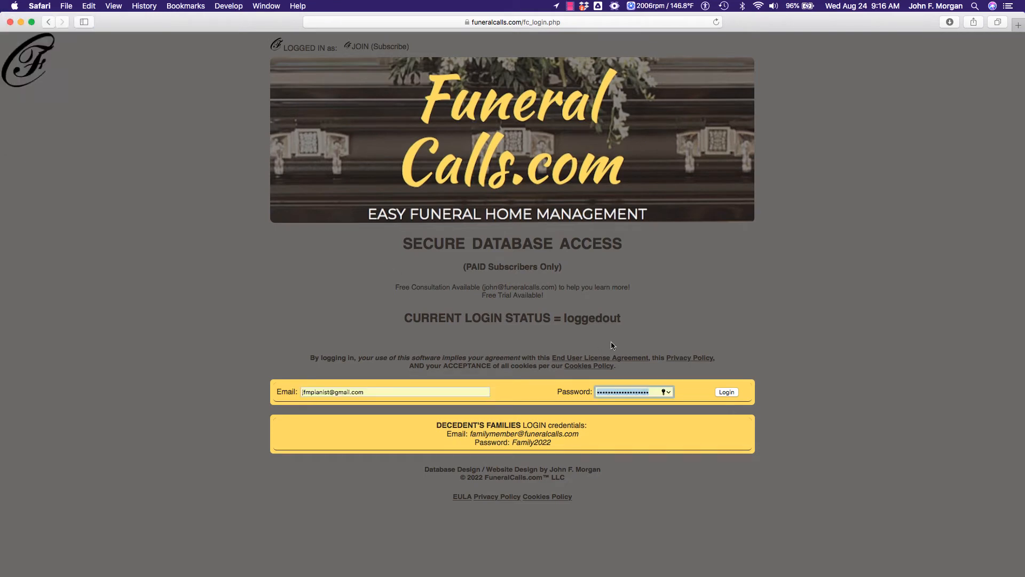
pyautogui.click(726, 393)
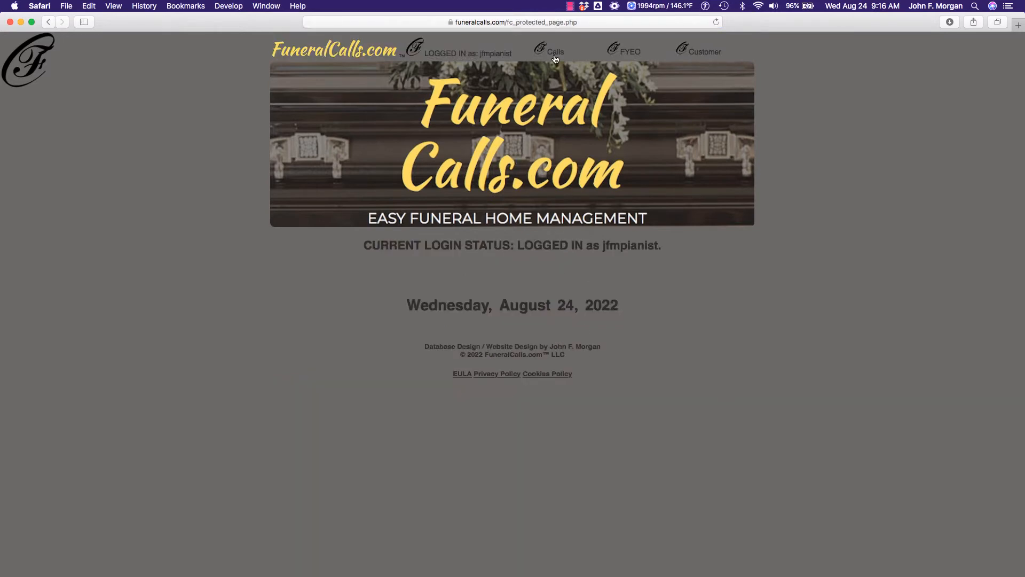
# In the full call list, update the status of the most recent call to AT NEED.
pyautogui.moveTo(553, 55)
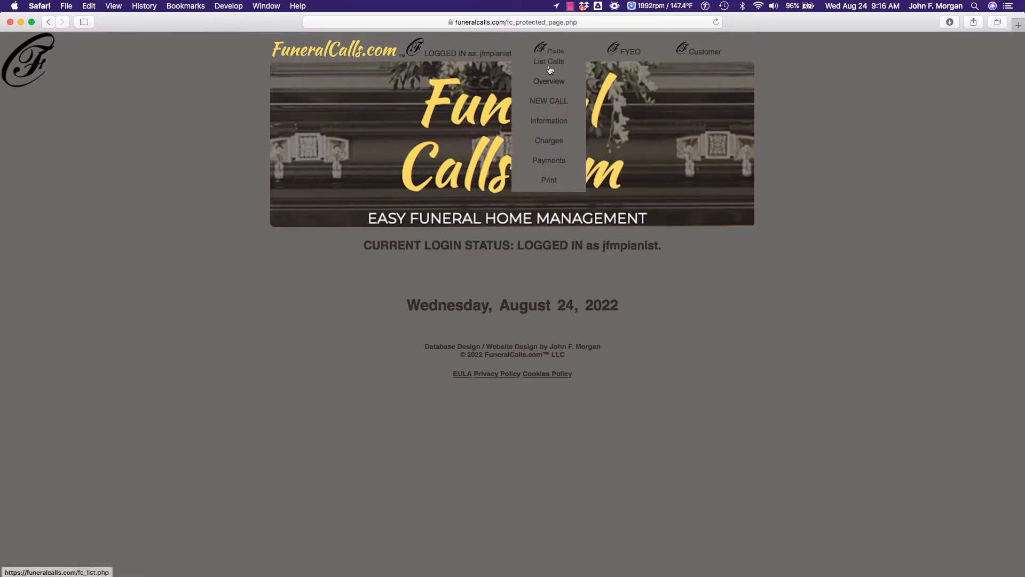
pyautogui.click(549, 66)
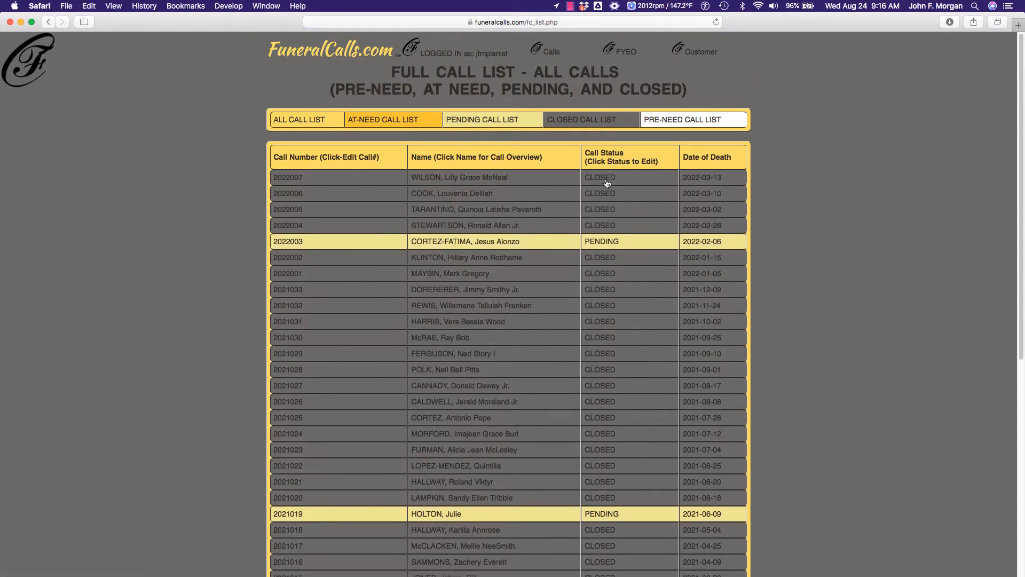
pyautogui.click(609, 180)
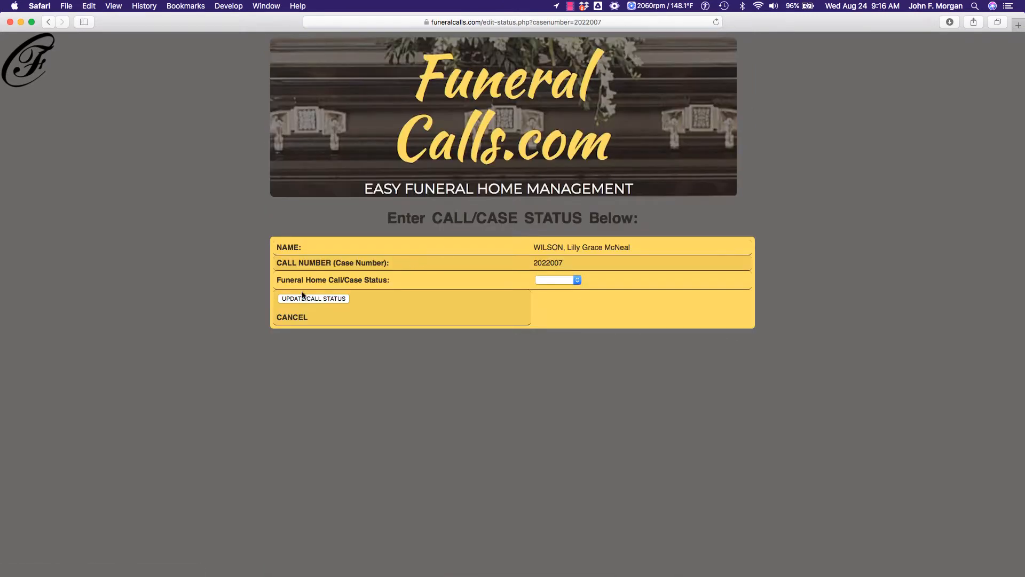
pyautogui.click(545, 279)
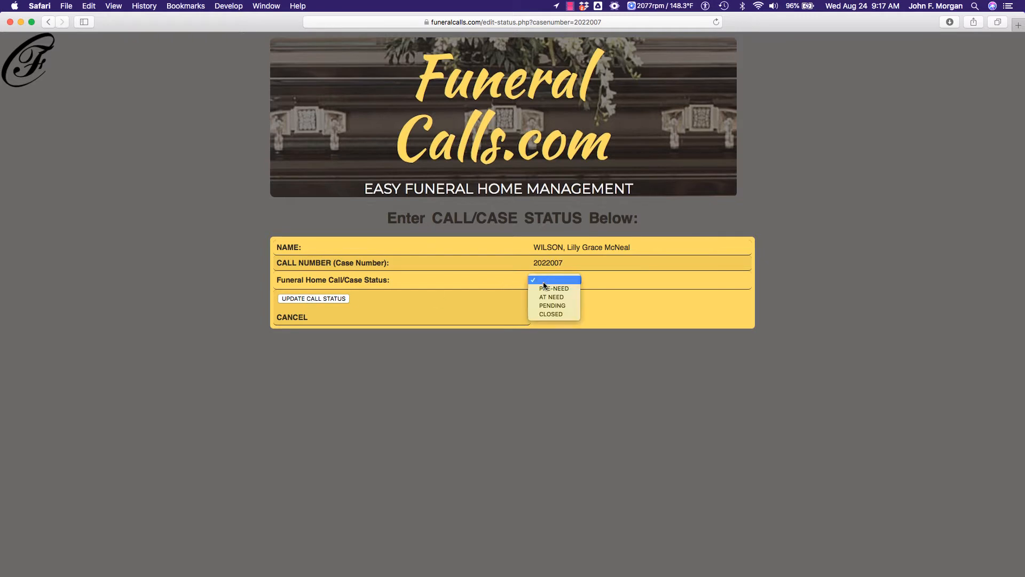
pyautogui.click(546, 297)
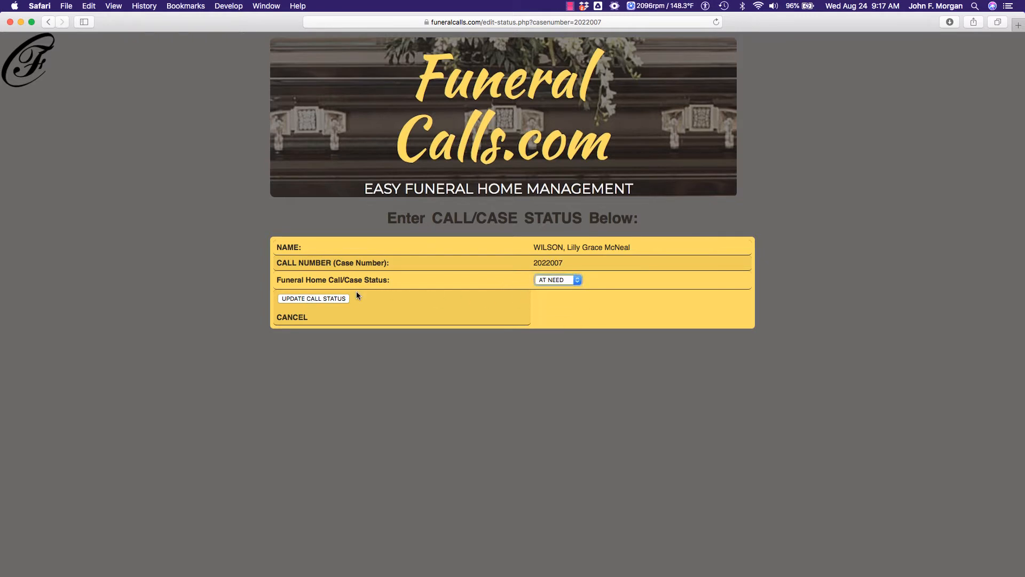
pyautogui.click(319, 299)
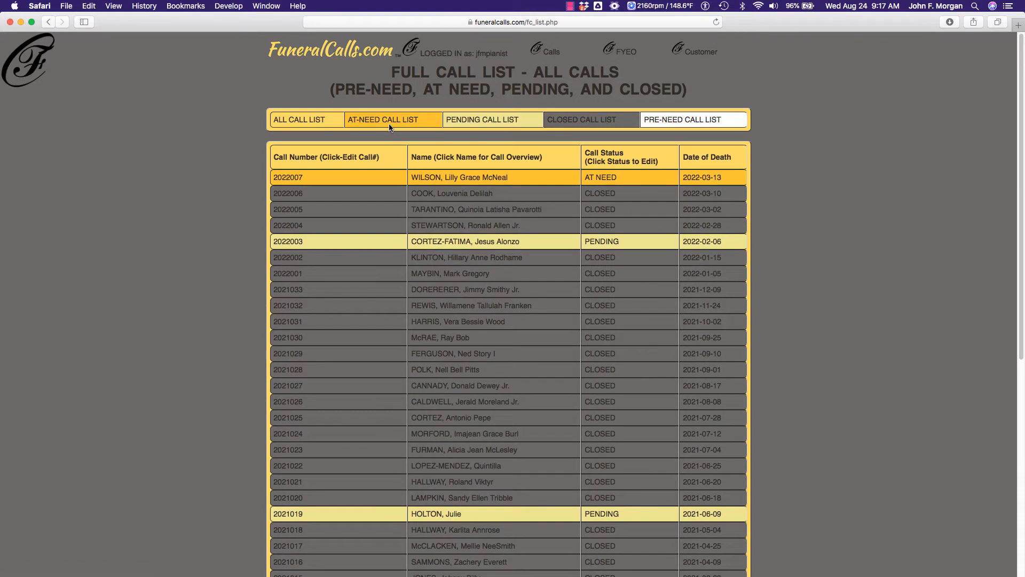
# View the at-need, pending, closed and pre-need call lists in turn, and return to the full call list.
pyautogui.tripleClick(405, 121)
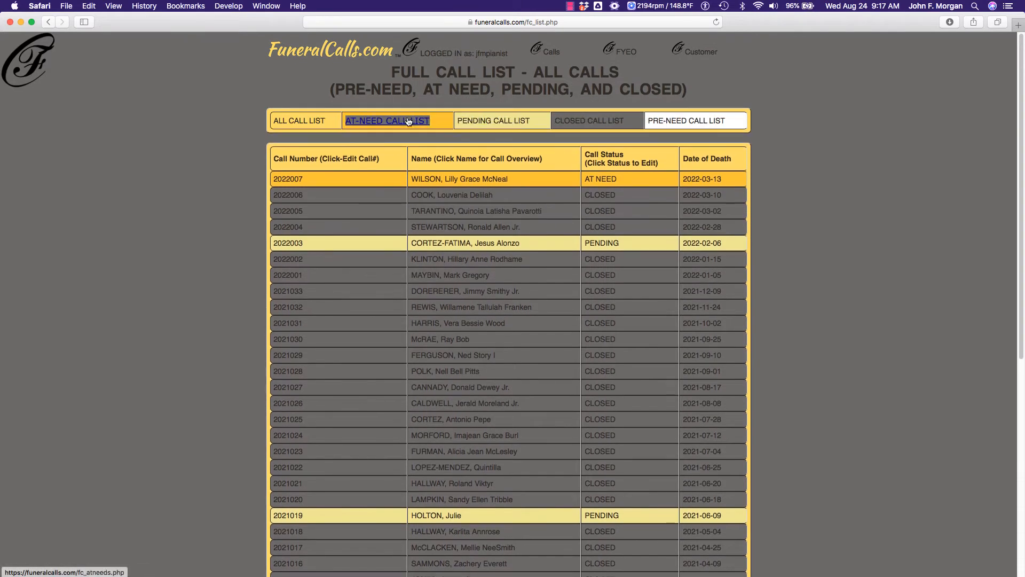
pyautogui.tripleClick(480, 105)
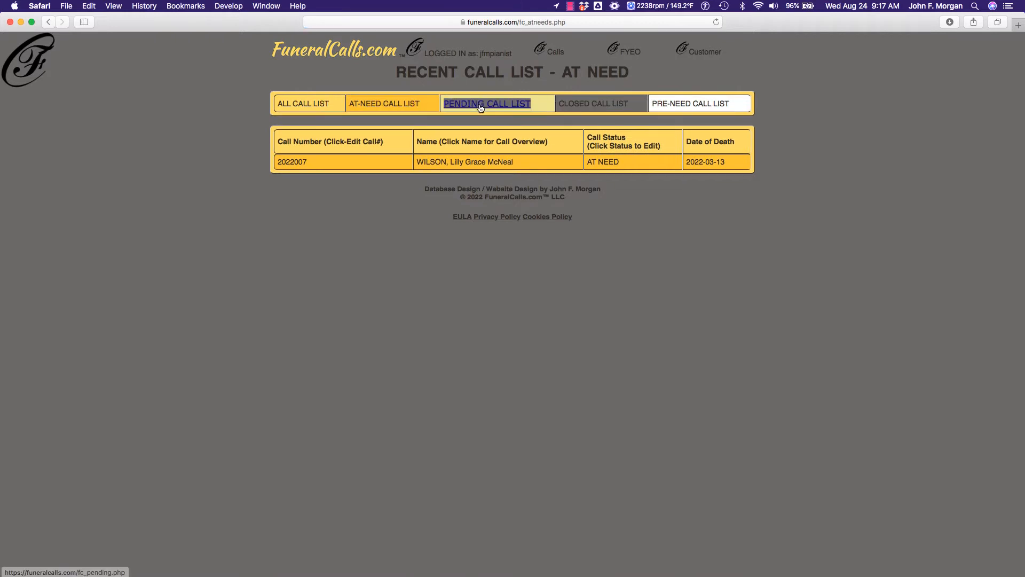
pyautogui.tripleClick(570, 104)
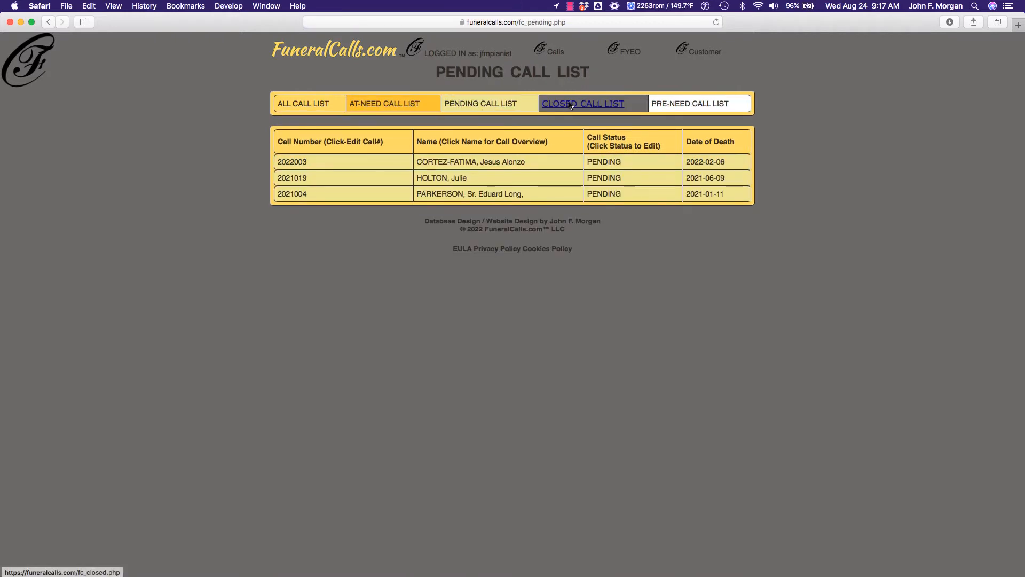
pyautogui.tripleClick(677, 104)
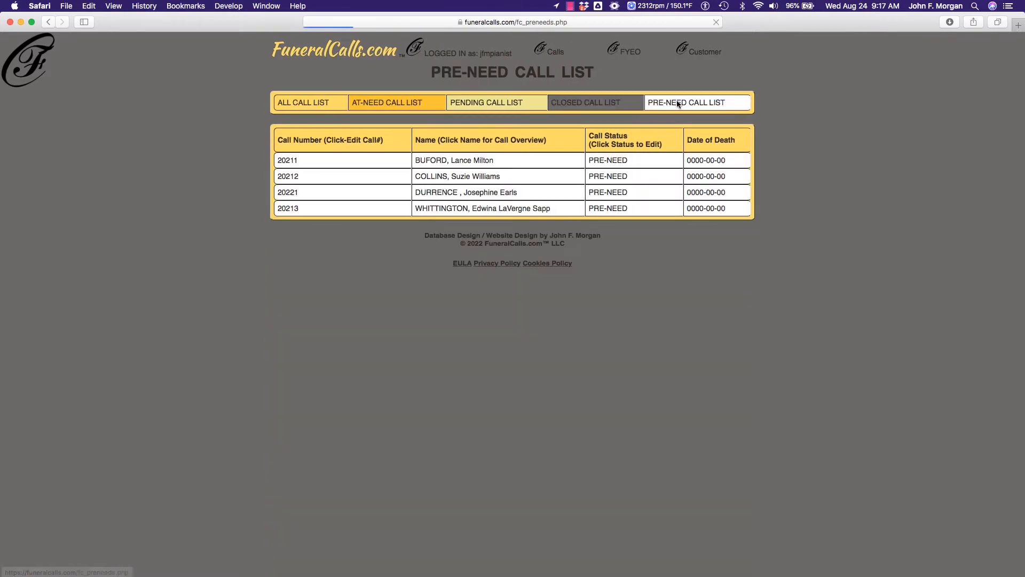
pyautogui.tripleClick(288, 103)
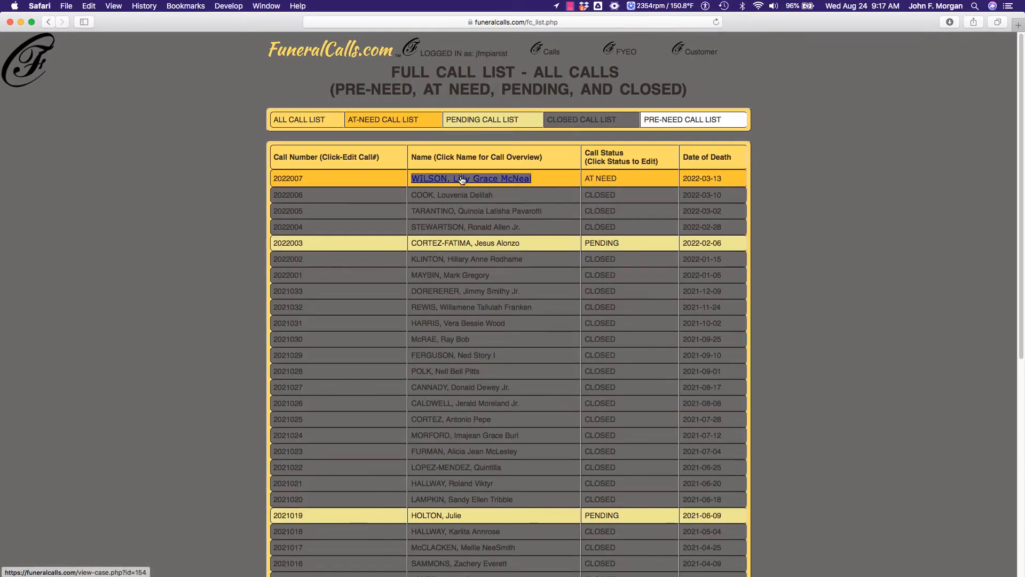
# Open the details of the fourth call in the list, review the whole record and return to the call list.
pyautogui.click(460, 228)
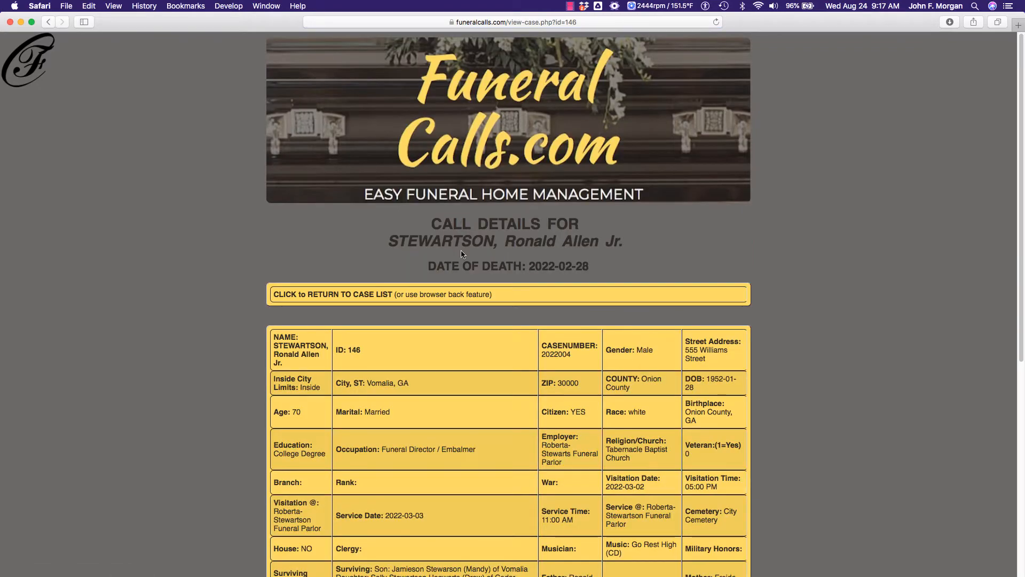
pyautogui.scroll(-10, 462, 254)
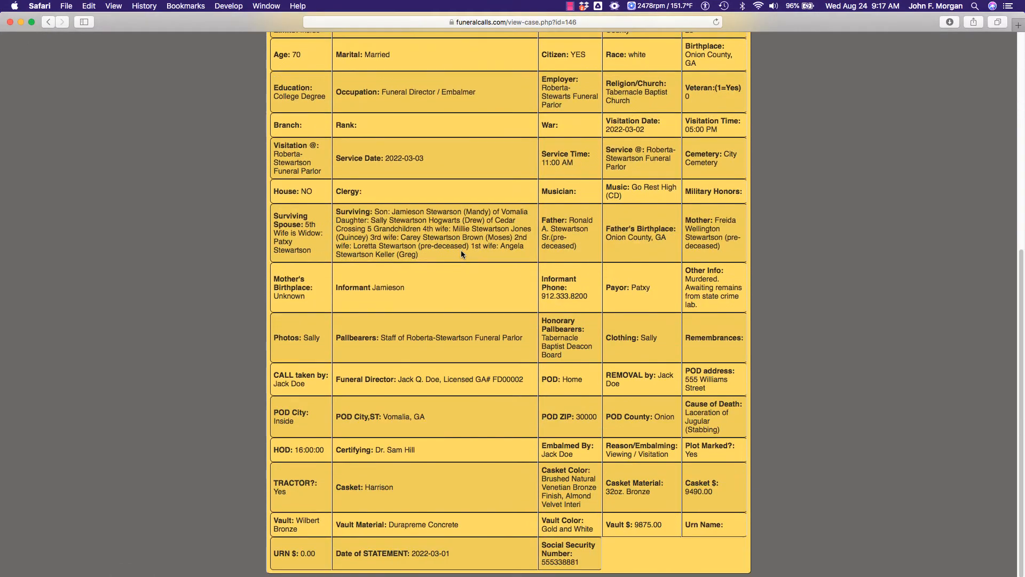
pyautogui.scroll(10, 461, 250)
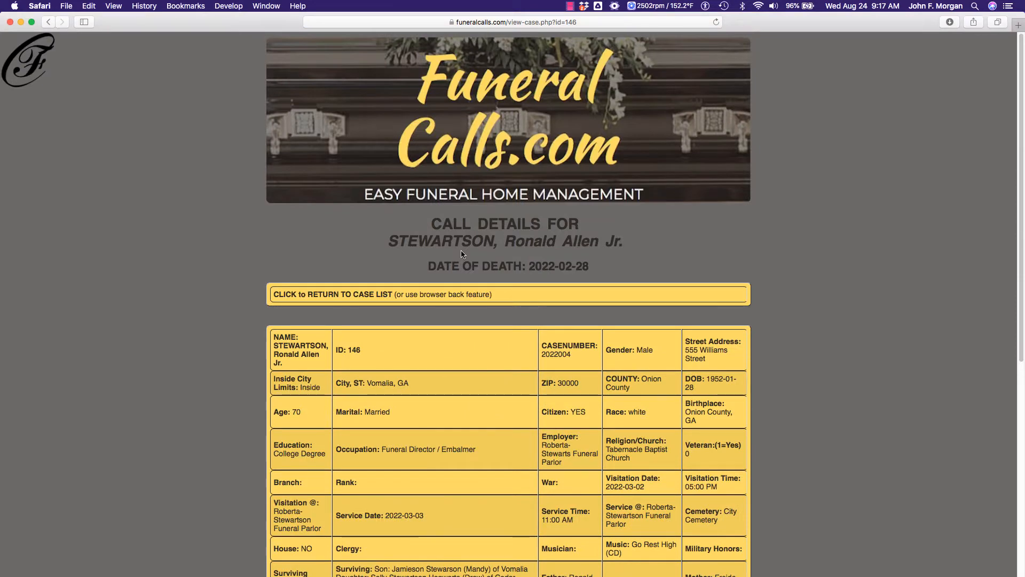
pyautogui.click(350, 295)
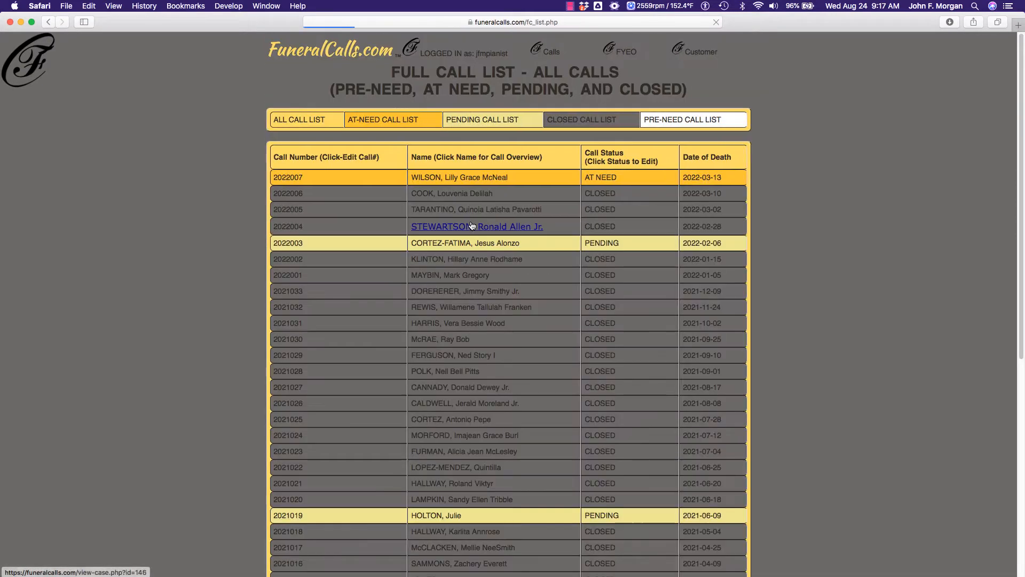
# Open the Call Overview and review the charges, payments, balances and service details of the recent calls.
pyautogui.moveTo(555, 51)
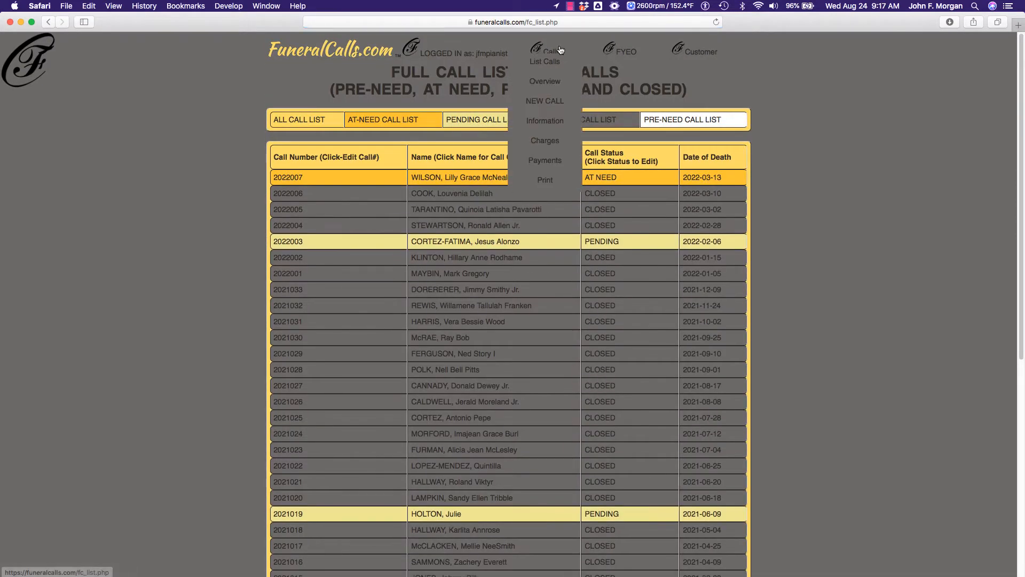
pyautogui.click(545, 82)
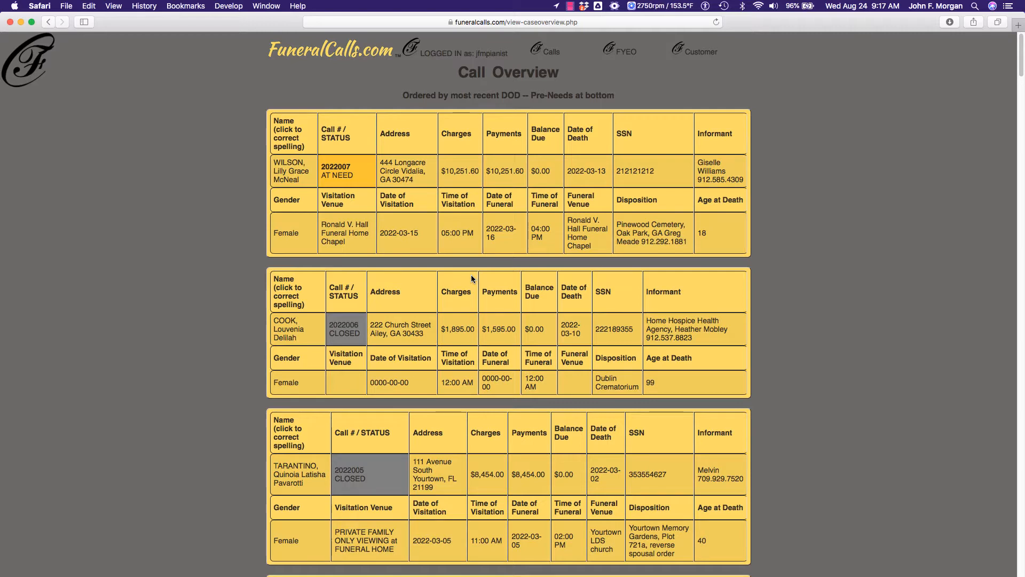
pyautogui.scroll(-10, 471, 277)
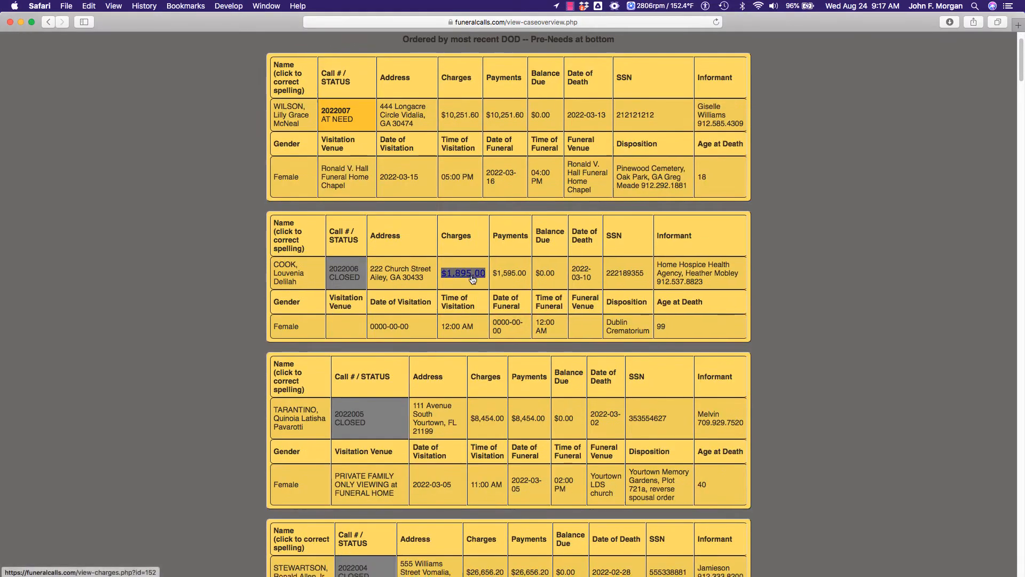
pyautogui.scroll(-4, 472, 277)
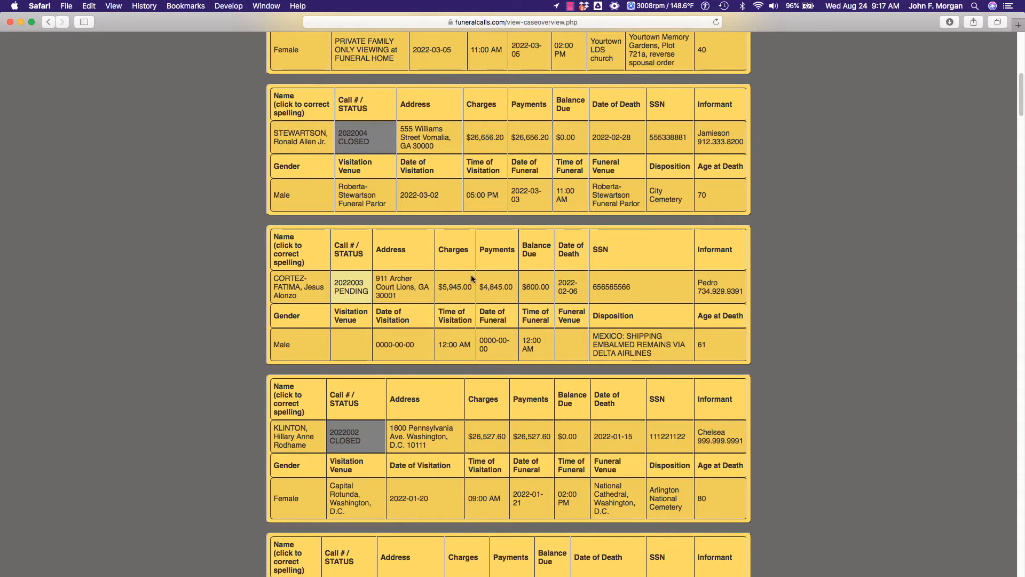
pyautogui.scroll(2, 471, 279)
pyautogui.scroll(8, 472, 279)
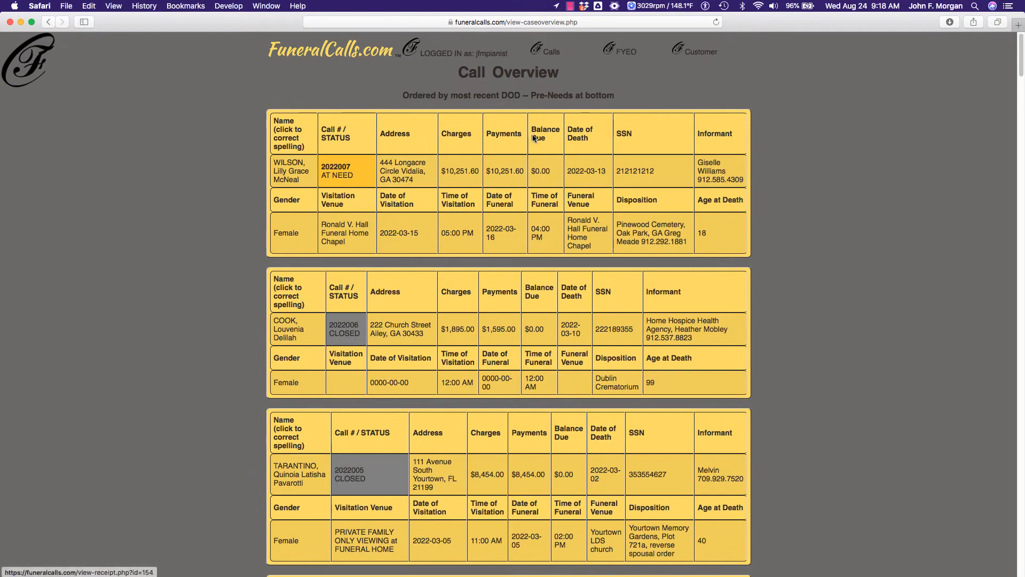
# Open the new call form up to its decedent data entry fields, and go back to the Call Overview without entering anything.
pyautogui.moveTo(547, 74)
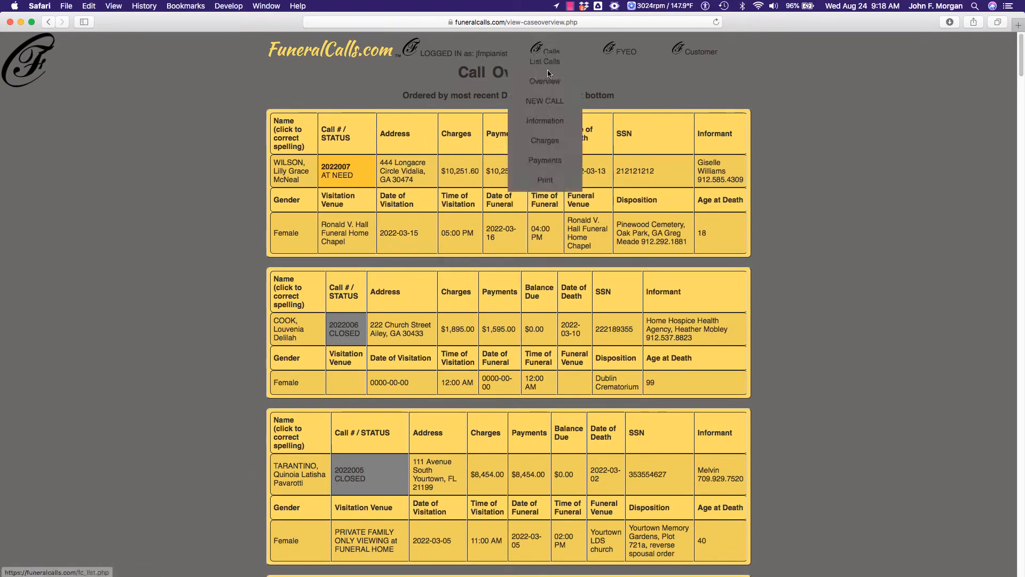
pyautogui.click(544, 102)
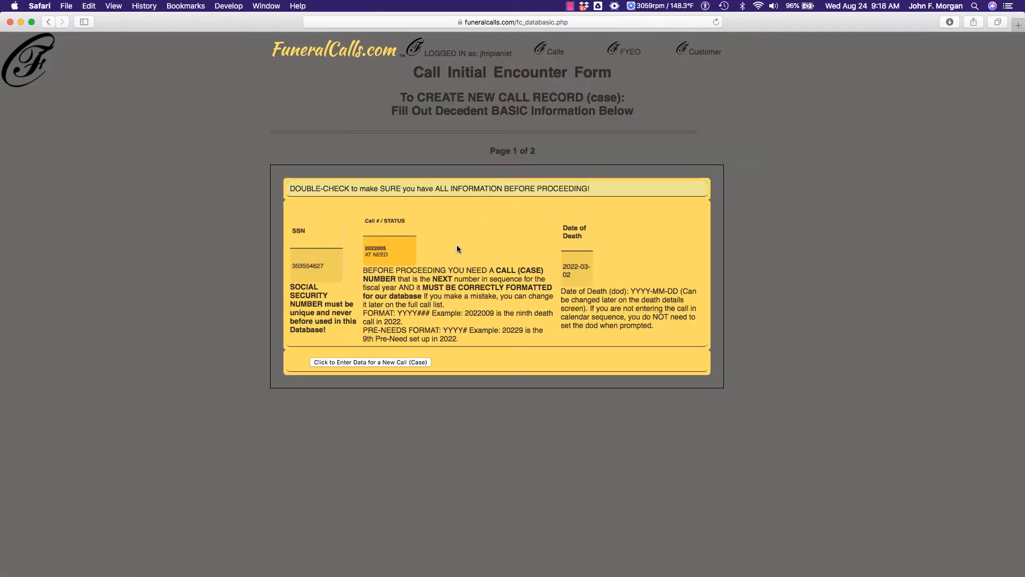
pyautogui.click(376, 361)
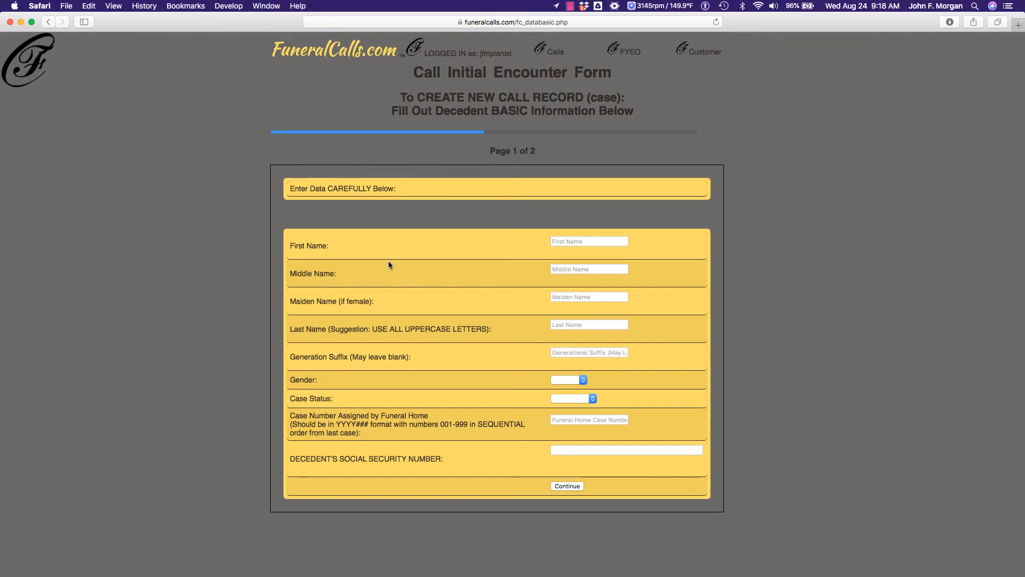
pyautogui.press('super+bracketleft')
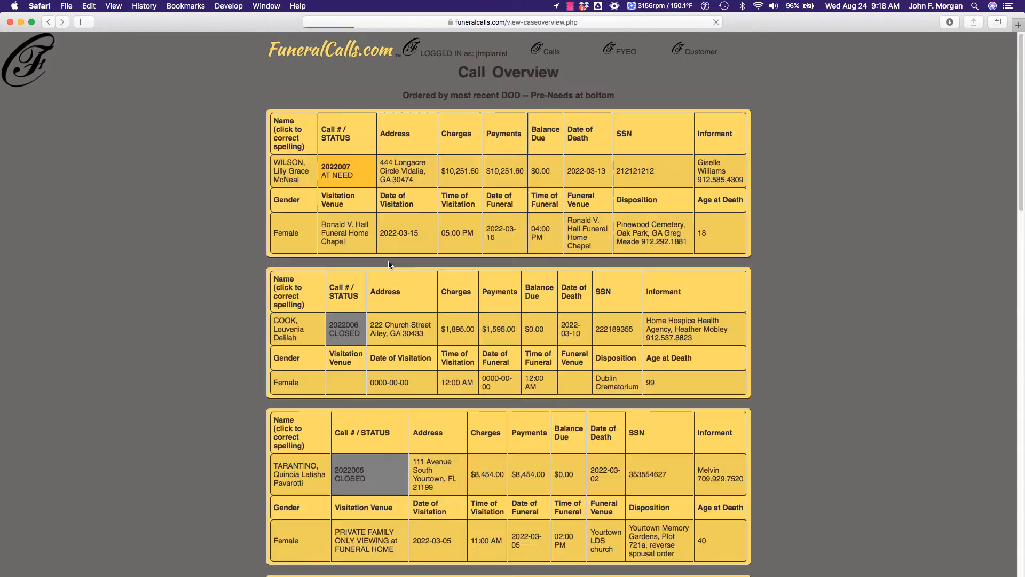
# Open the call information edit screen, view the death details of the first call and return to the edit screen.
pyautogui.moveTo(550, 54)
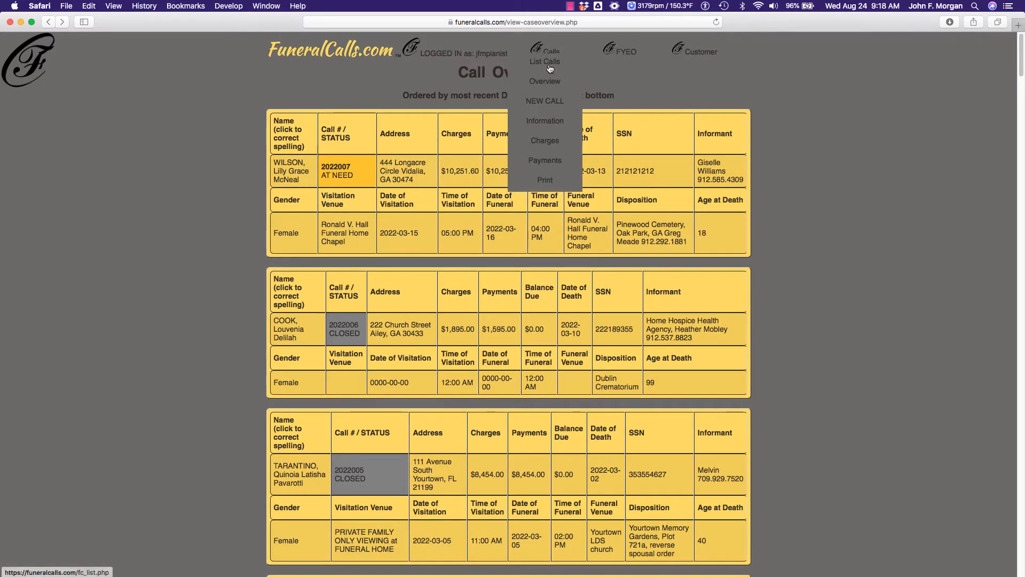
pyautogui.click(542, 122)
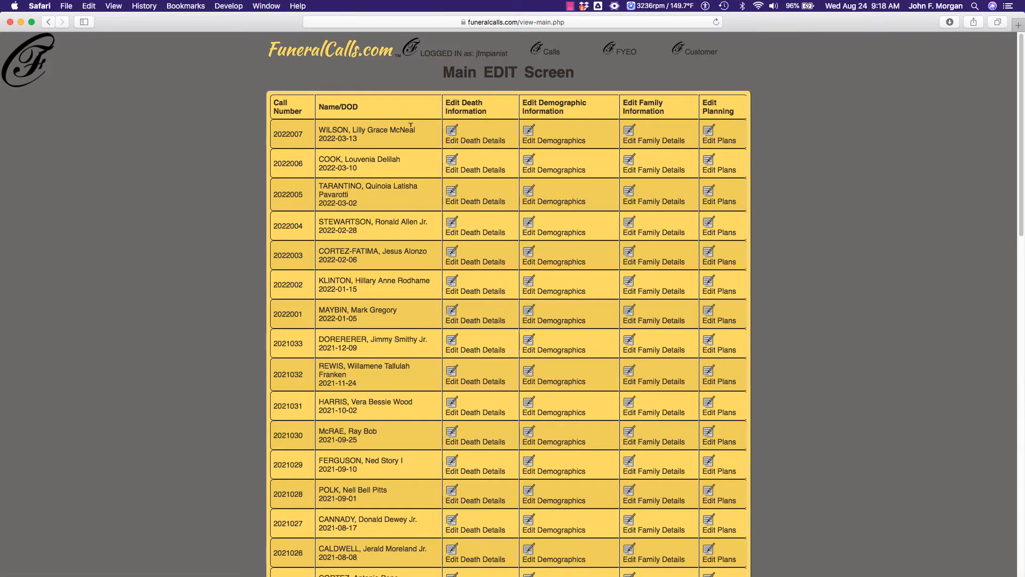
pyautogui.click(446, 133)
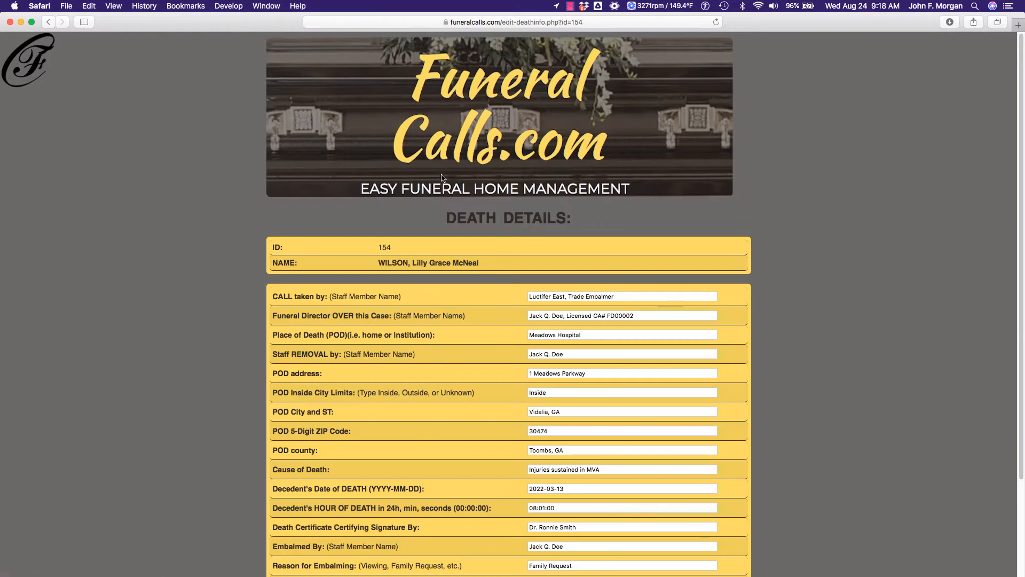
pyautogui.press('super+bracketleft')
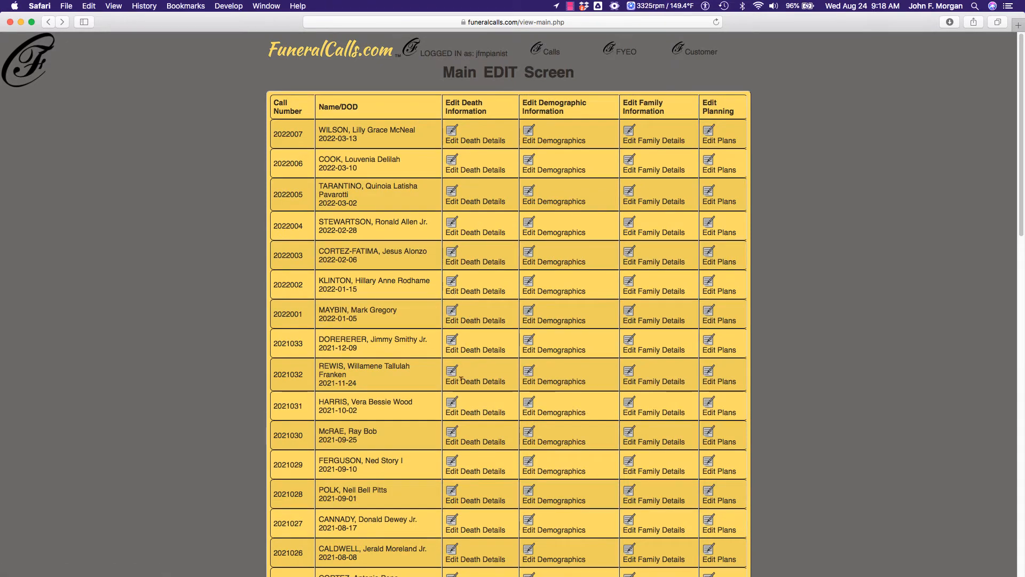
# Open the death details of the ninth call, review the whole form and return to the edit screen without submitting.
pyautogui.click(451, 373)
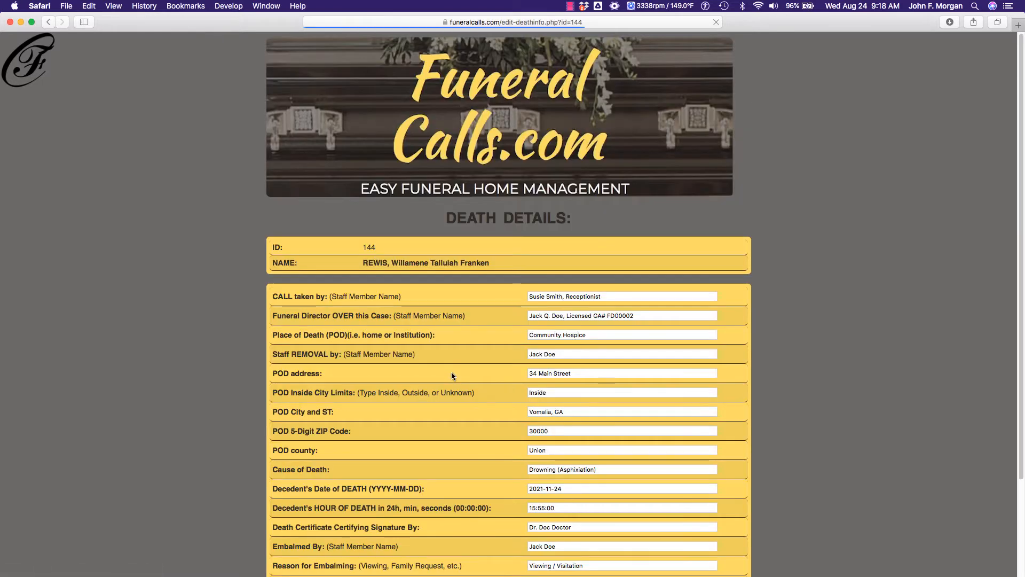
pyautogui.scroll(-5, 451, 376)
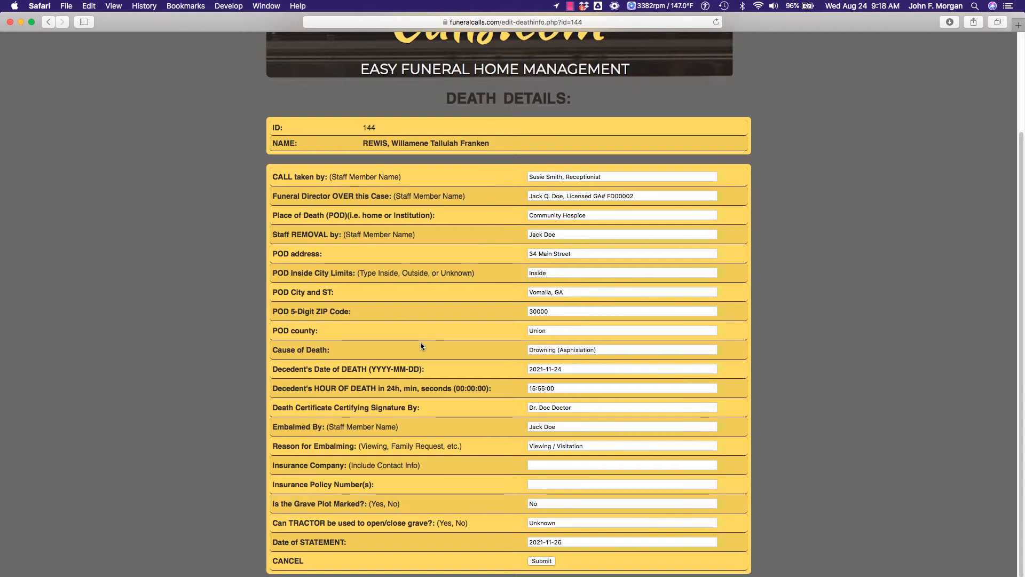
pyautogui.press('super+bracketleft')
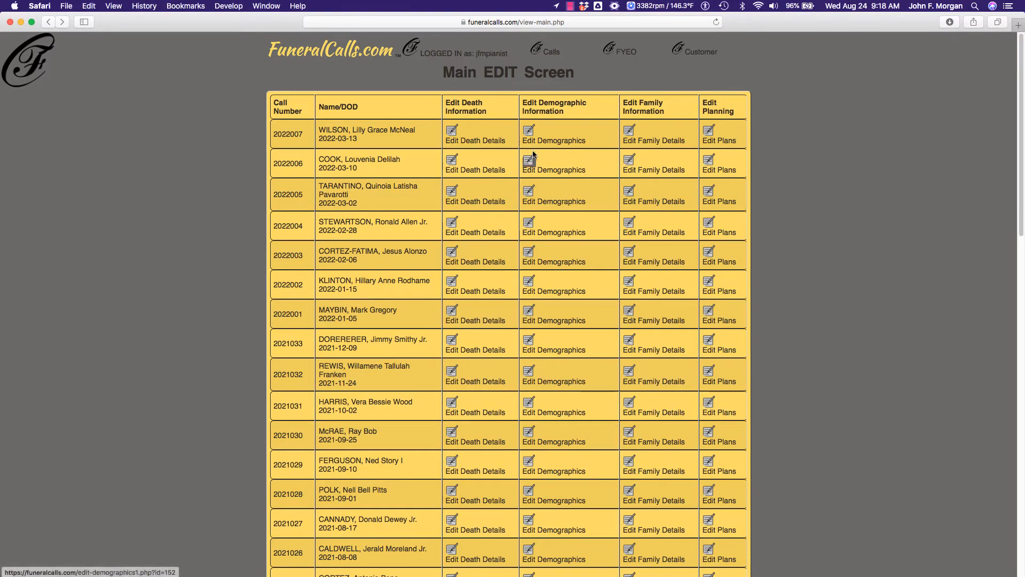
# Open the demographic information of the first call, review all its fields and return to the edit screen.
pyautogui.click(530, 131)
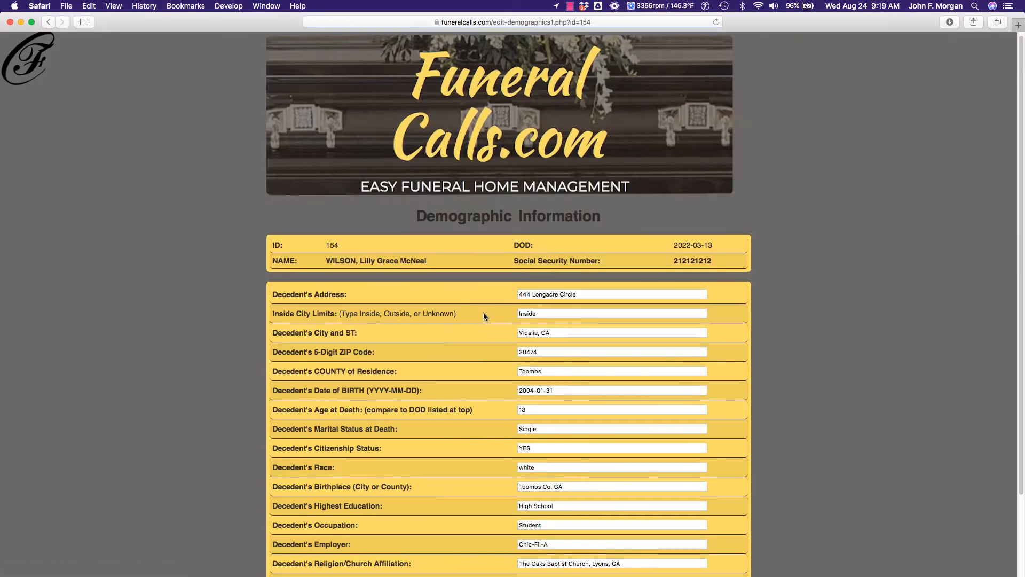
pyautogui.scroll(-3, 483, 315)
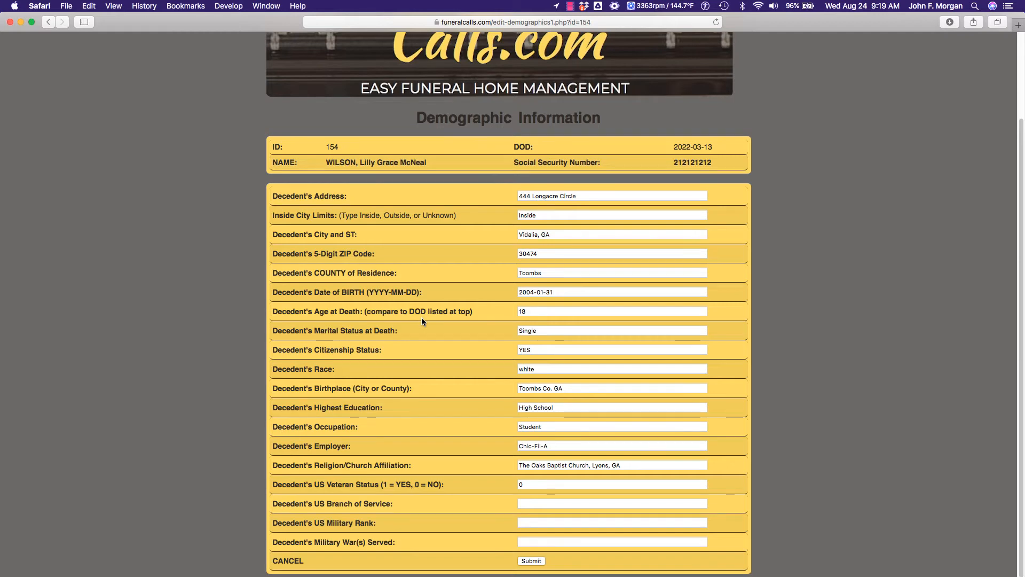
pyautogui.press('super+bracketleft')
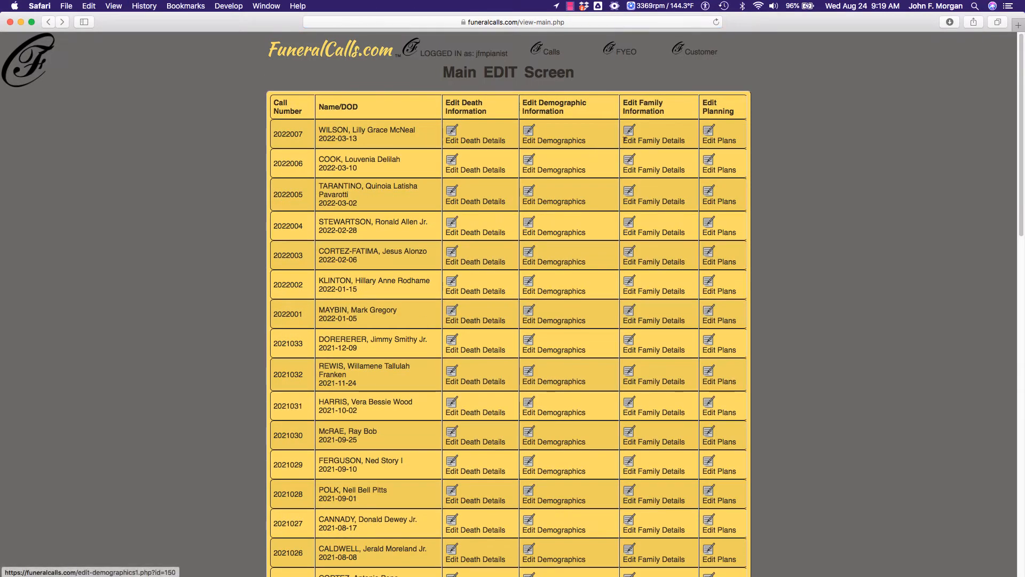
# Open the family information of the sixth call, look over its parent, informant and payor fields and return to the edit screen.
pyautogui.click(632, 132)
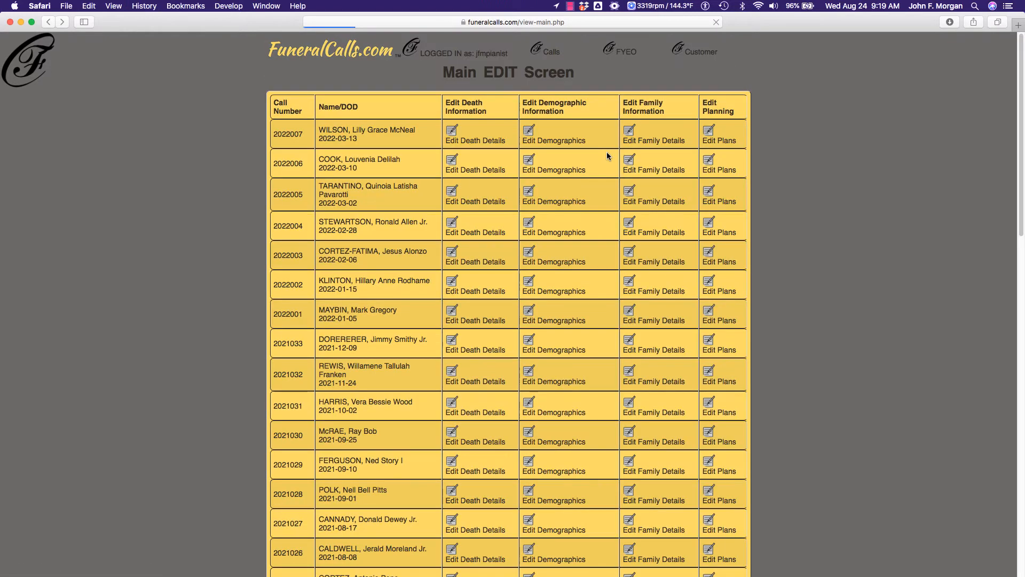
pyautogui.click(628, 288)
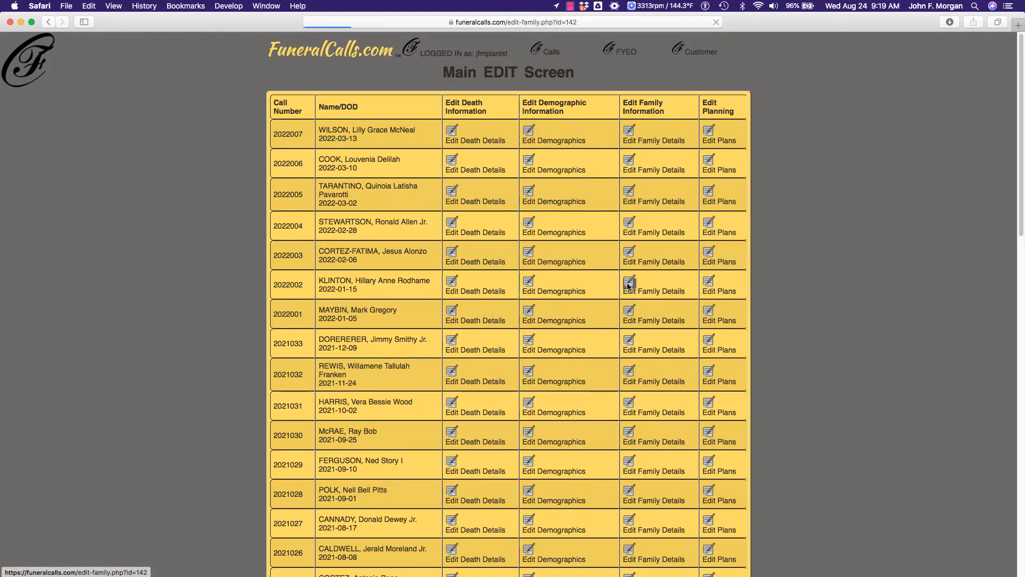
pyautogui.scroll(-10, 627, 283)
pyautogui.scroll(-1, 627, 288)
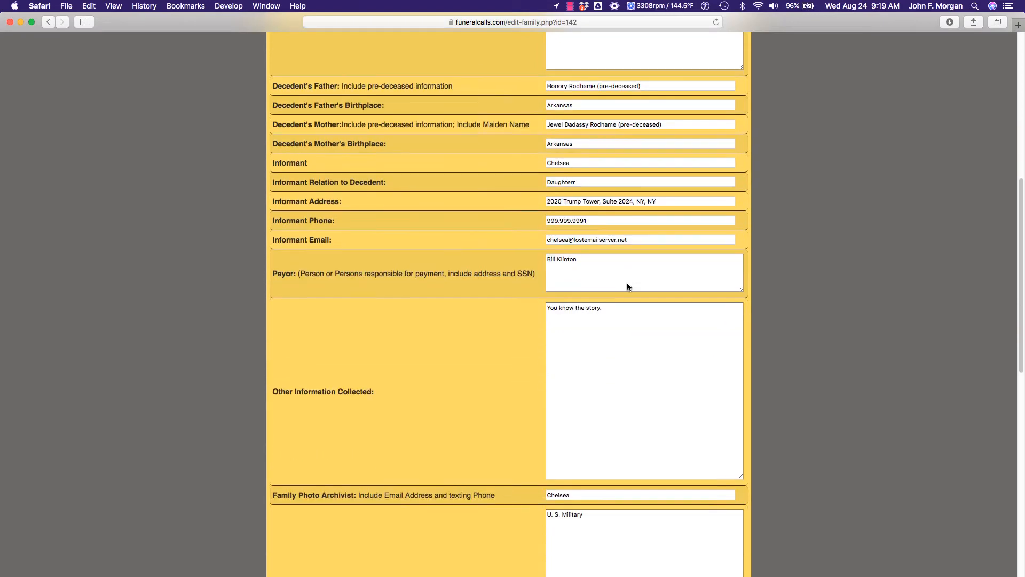
pyautogui.press('super+bracketleft')
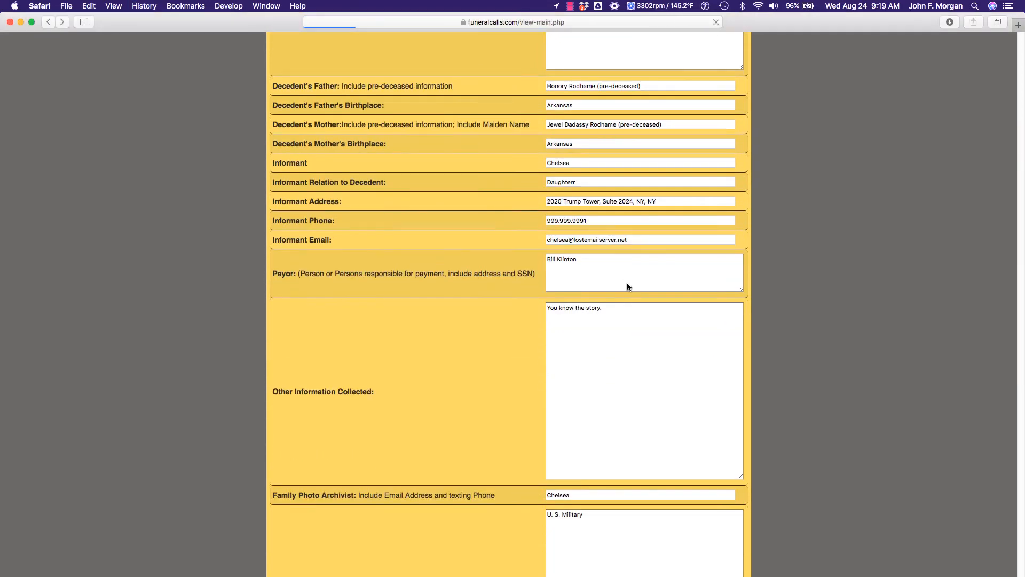
# Review the tenth call's family information from surviving relatives through pallbearers to remembrances, and return to the edit screen.
pyautogui.scroll(-5, 586, 341)
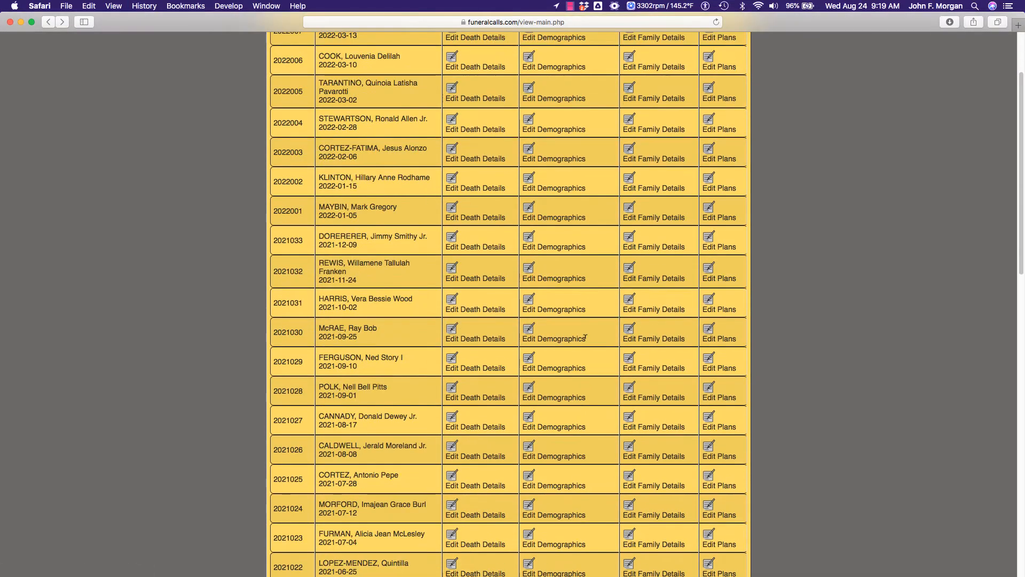
pyautogui.click(629, 303)
pyautogui.scroll(-10, 629, 302)
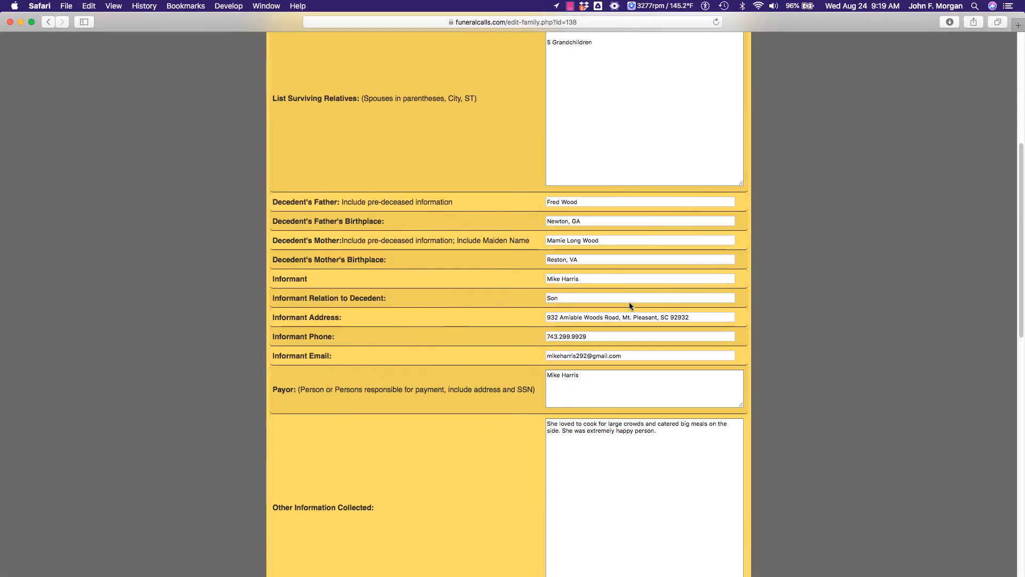
pyautogui.scroll(1, 629, 302)
pyautogui.scroll(6, 629, 302)
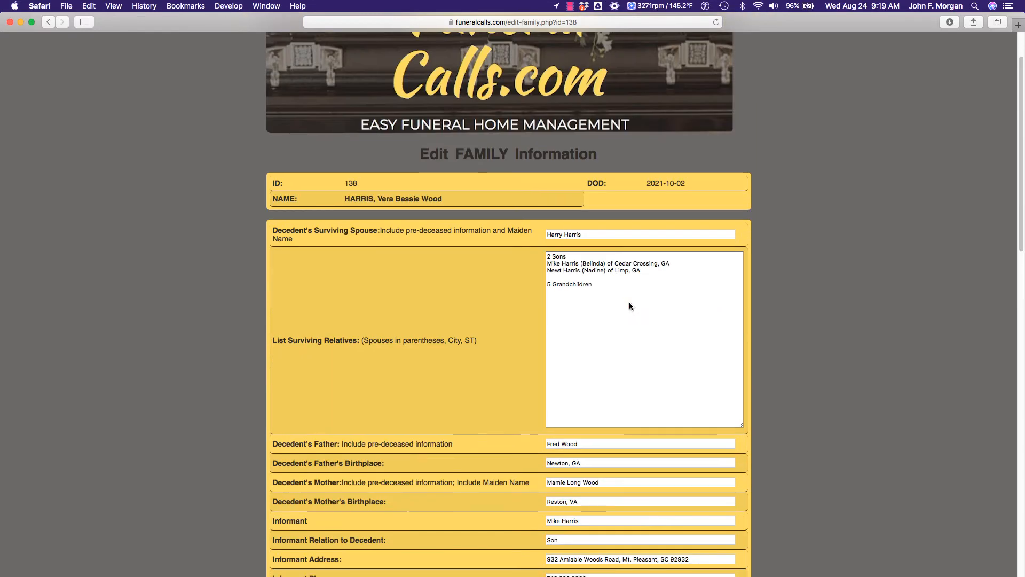
pyautogui.scroll(-3, 629, 302)
pyautogui.scroll(-7, 630, 305)
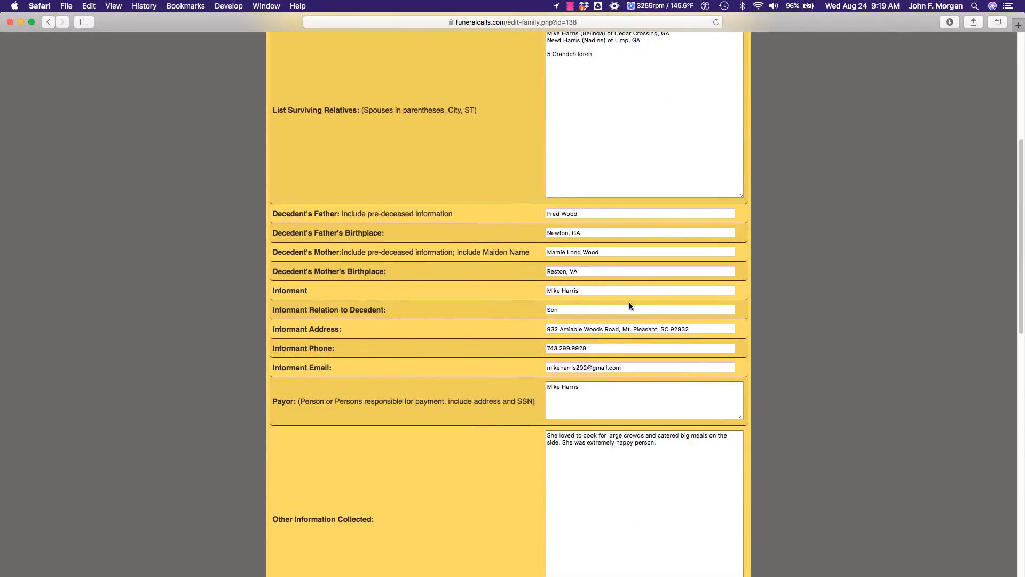
pyautogui.scroll(-2, 630, 305)
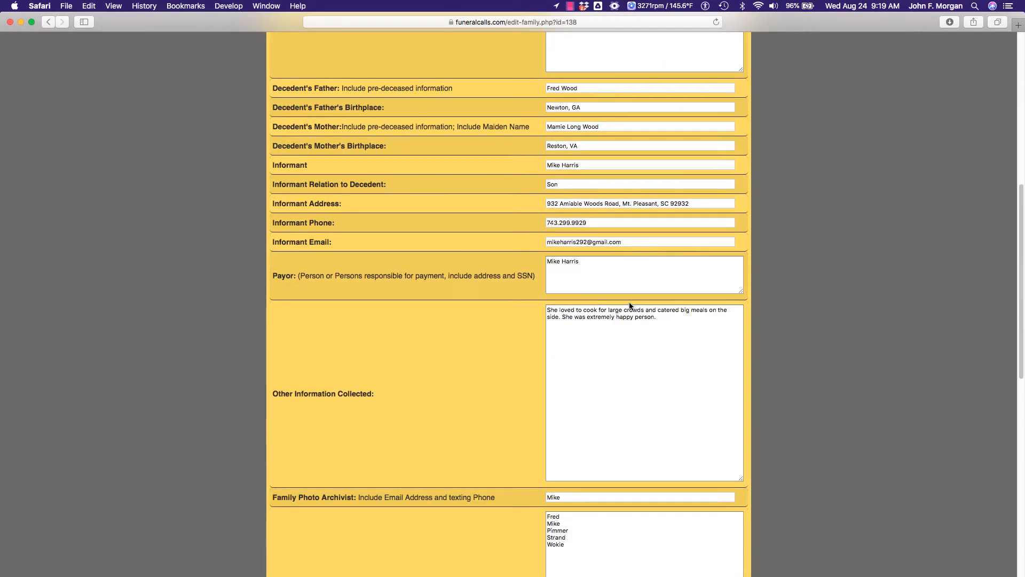
pyautogui.scroll(-5, 630, 306)
pyautogui.scroll(-3, 630, 305)
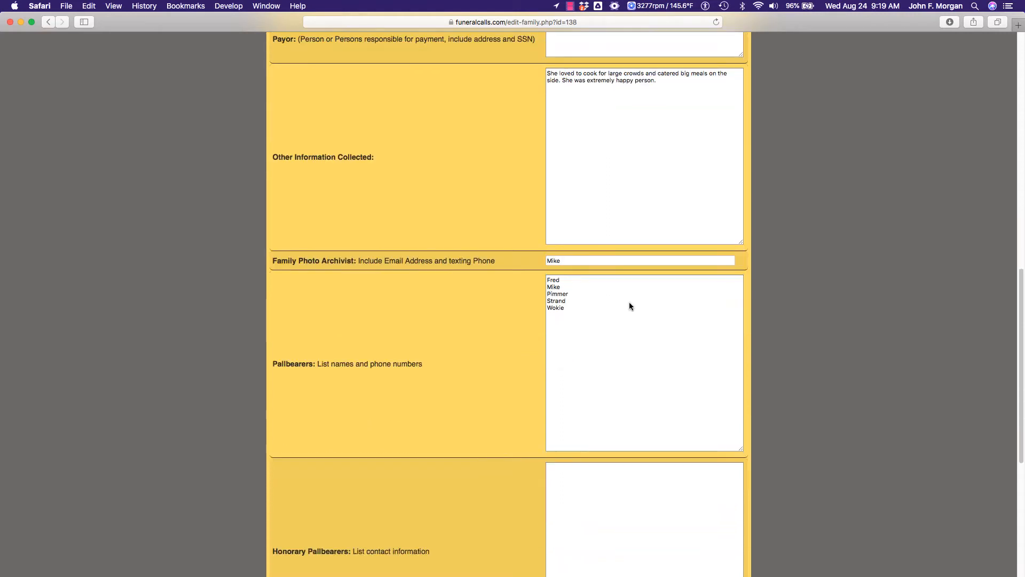
pyautogui.scroll(-9, 629, 305)
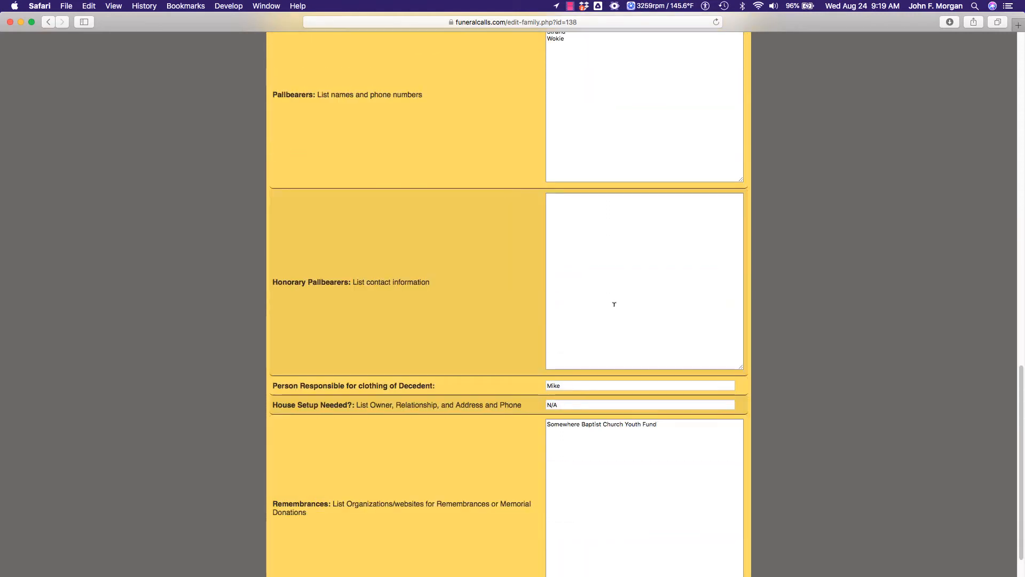
pyautogui.scroll(1, 614, 304)
pyautogui.press('super+bracketleft')
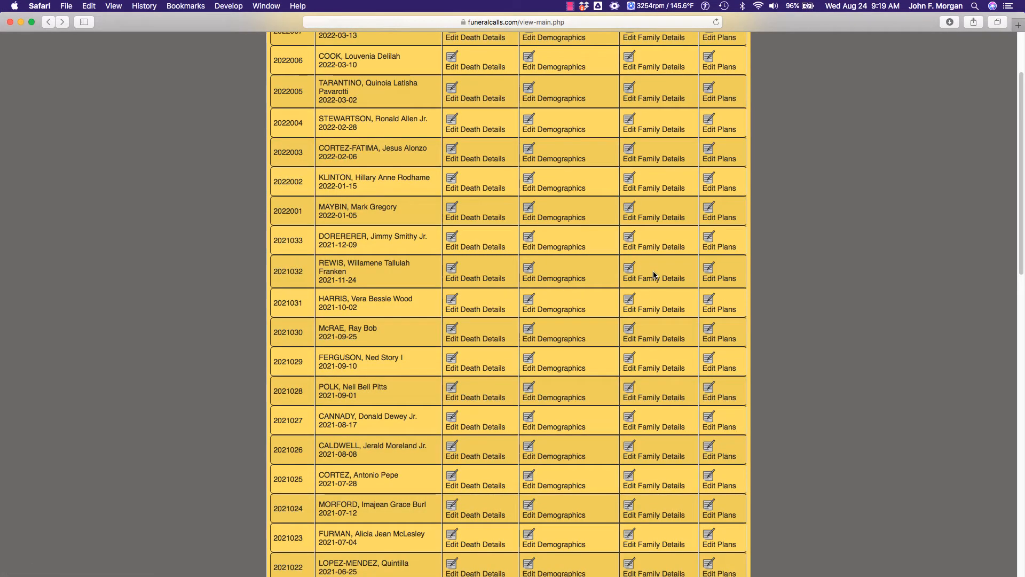
# Open the ninth call's viewing, visitation, funeral and disposition planning form, review it and return to the edit screen.
pyautogui.click(712, 272)
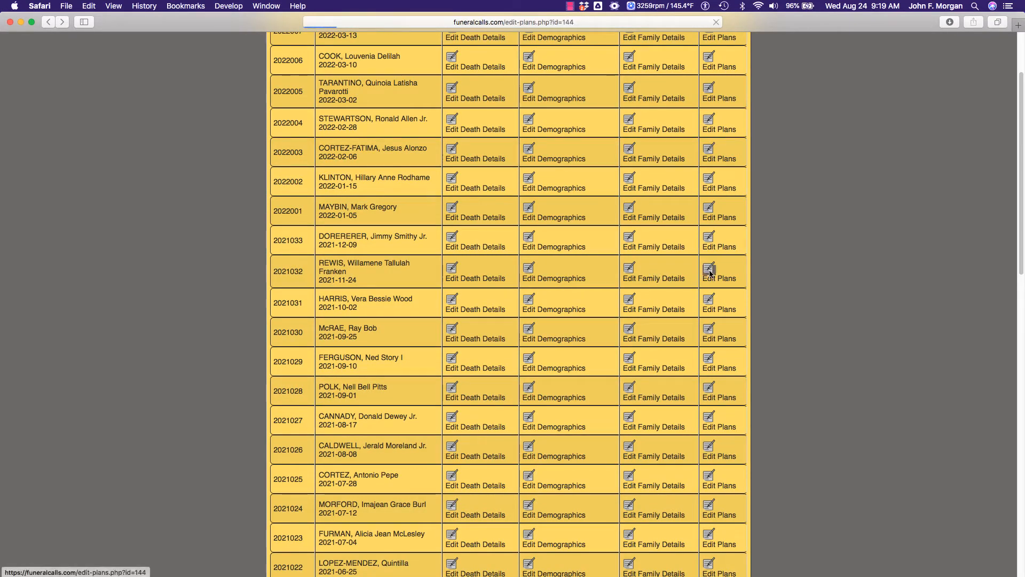
pyautogui.scroll(-3, 563, 286)
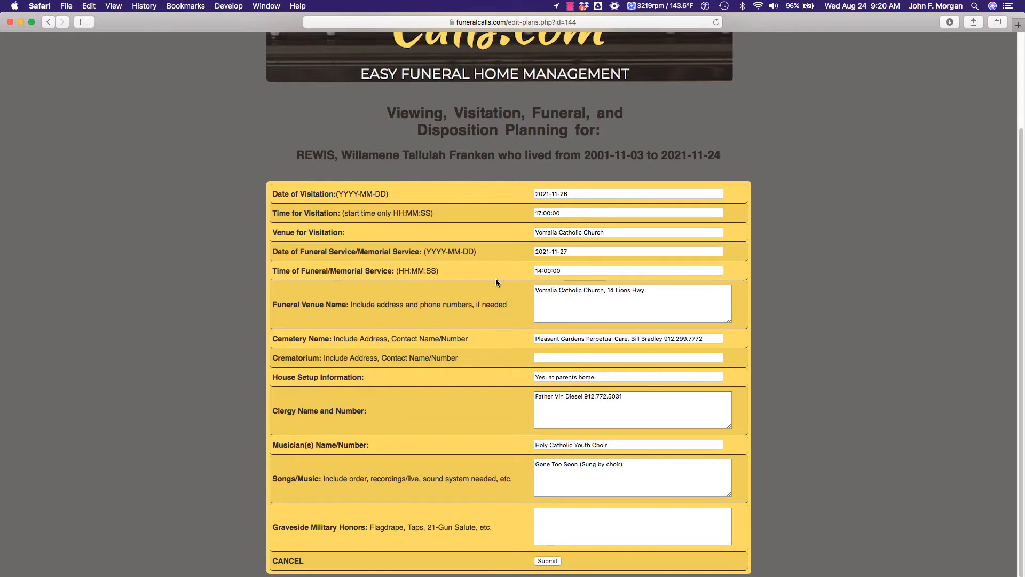
pyautogui.press('super+bracketleft')
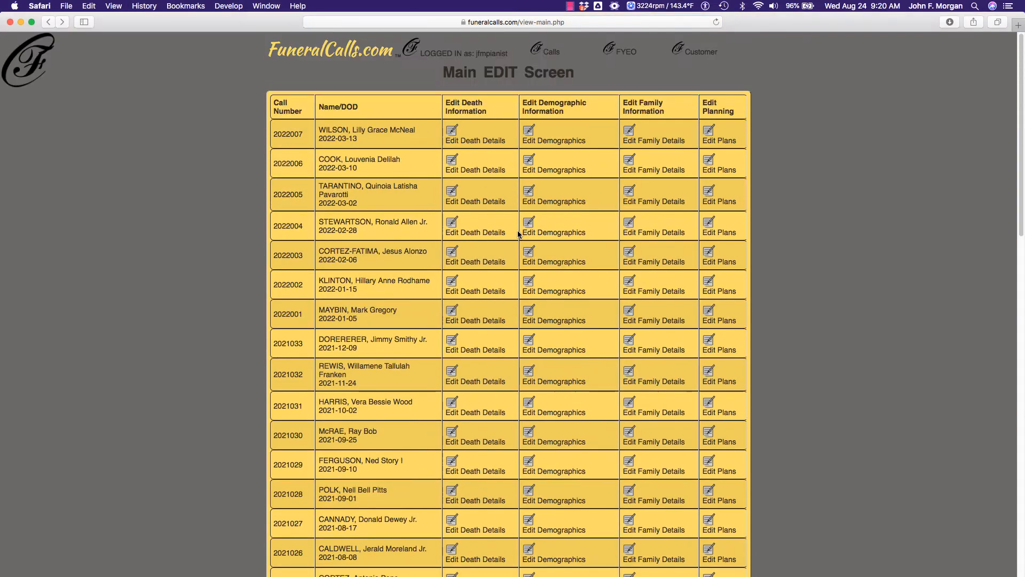
# Open the Charges list and look through the service, merchandise, tax, cash advance, discount and contract amounts of the calls.
pyautogui.moveTo(544, 51)
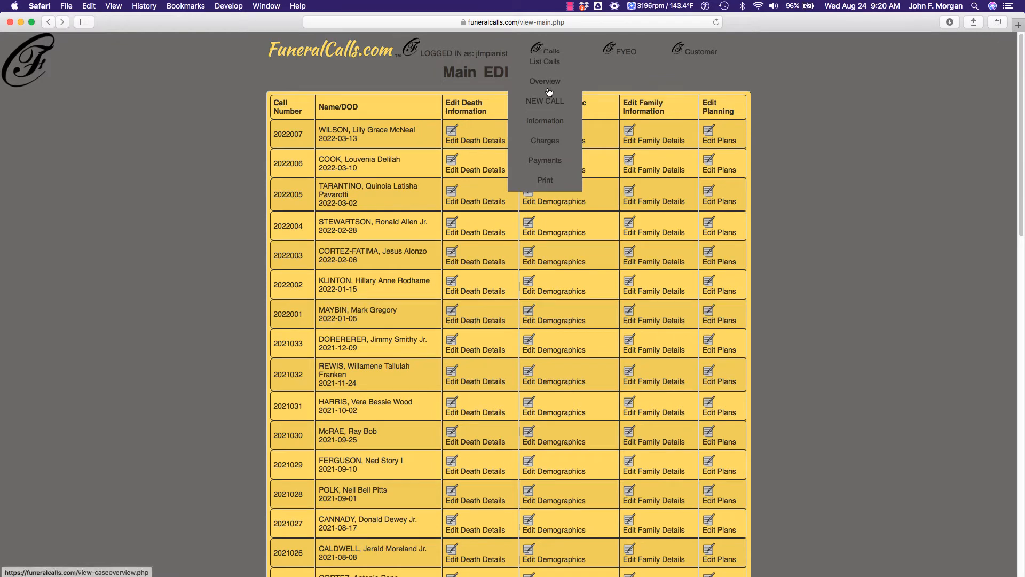
pyautogui.click(544, 141)
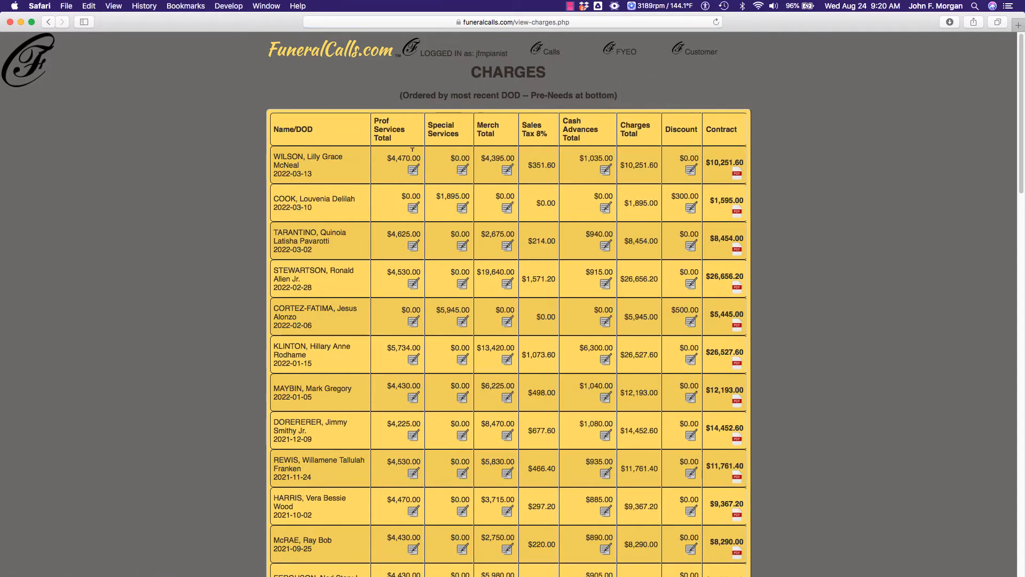
pyautogui.scroll(-10, 409, 197)
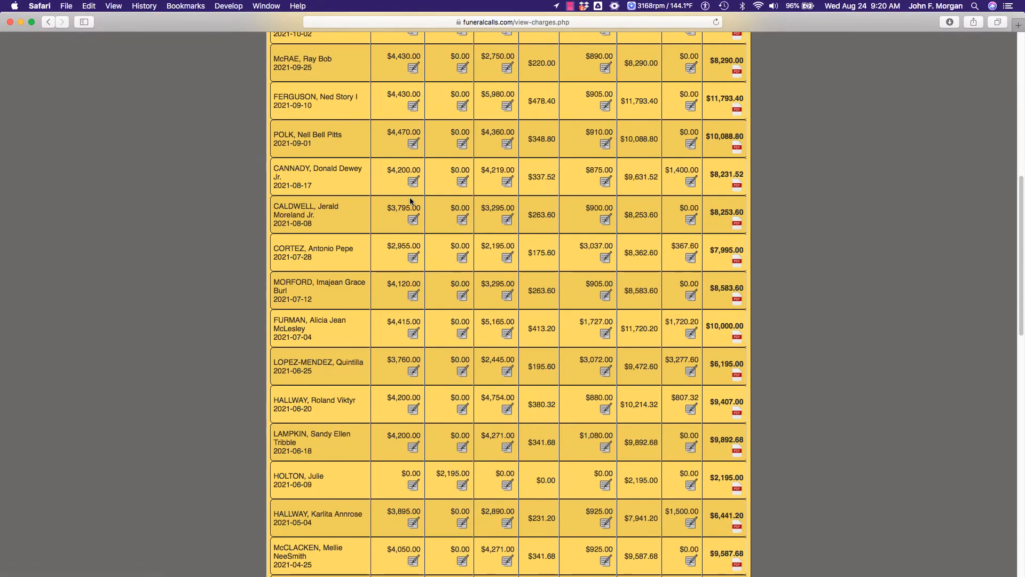
pyautogui.scroll(-2, 409, 197)
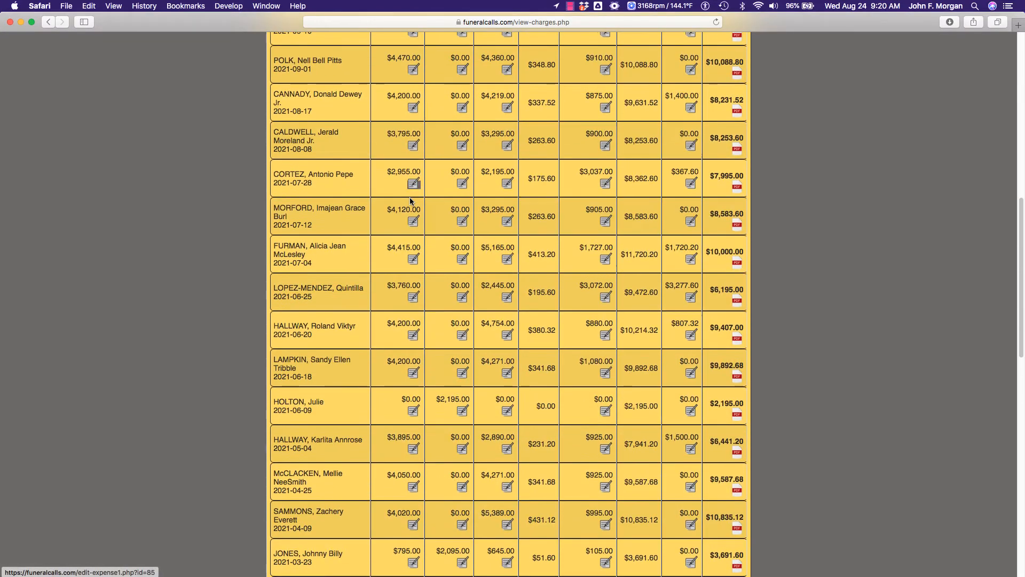
# Open the professional services fees of the call dated 2021-07-04, review them and return to the Charges list.
pyautogui.click(415, 261)
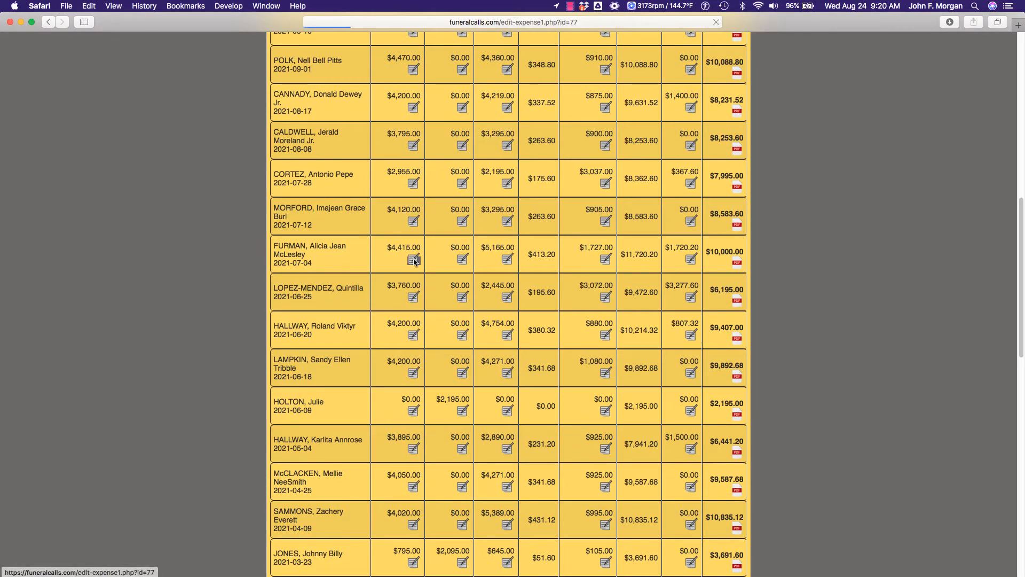
pyautogui.scroll(-2, 415, 261)
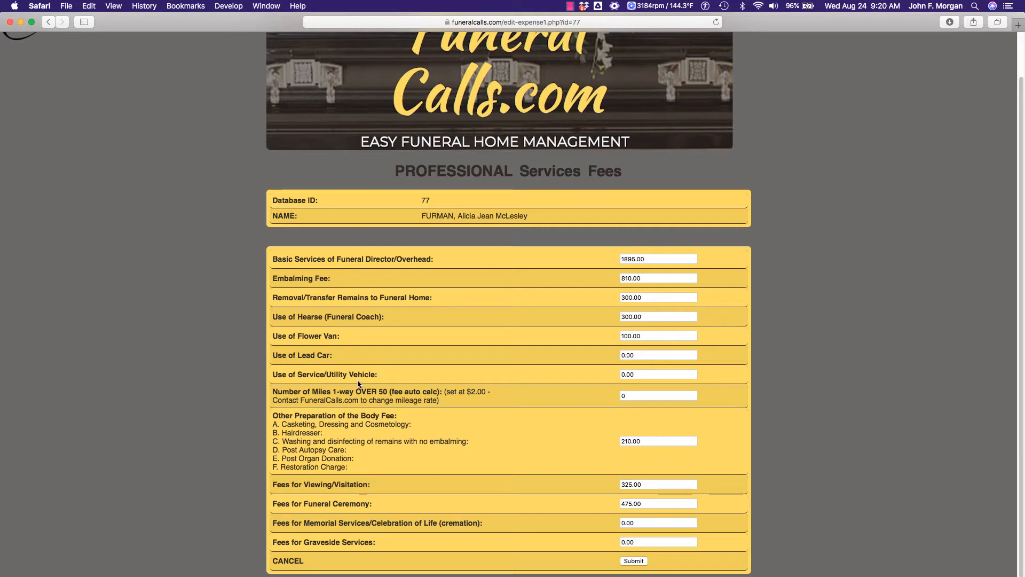
pyautogui.press('super+bracketleft')
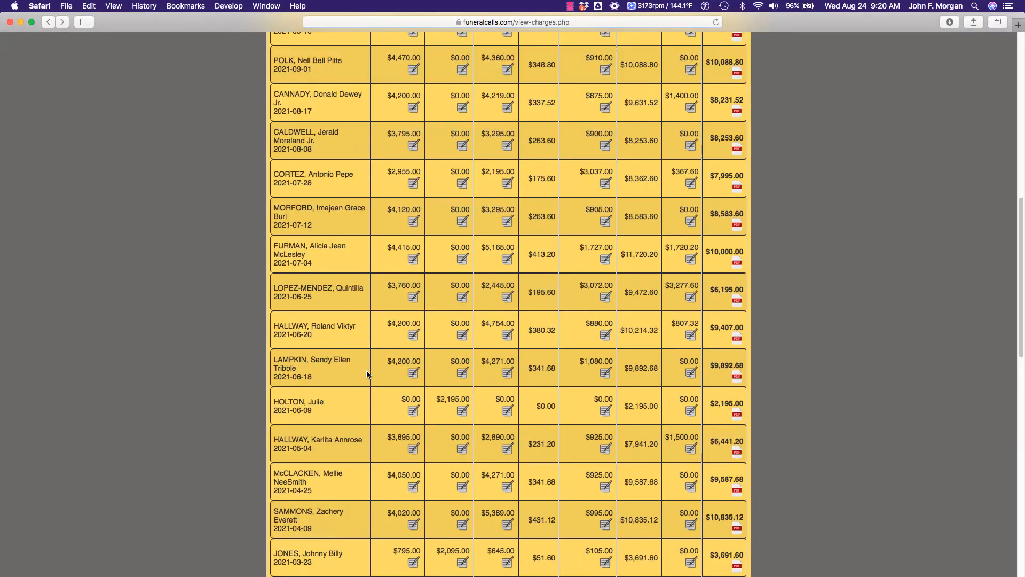
# Open the other/special services form of the second call in the Charges list to view its burial package and cremation fees.
pyautogui.scroll(1, 389, 340)
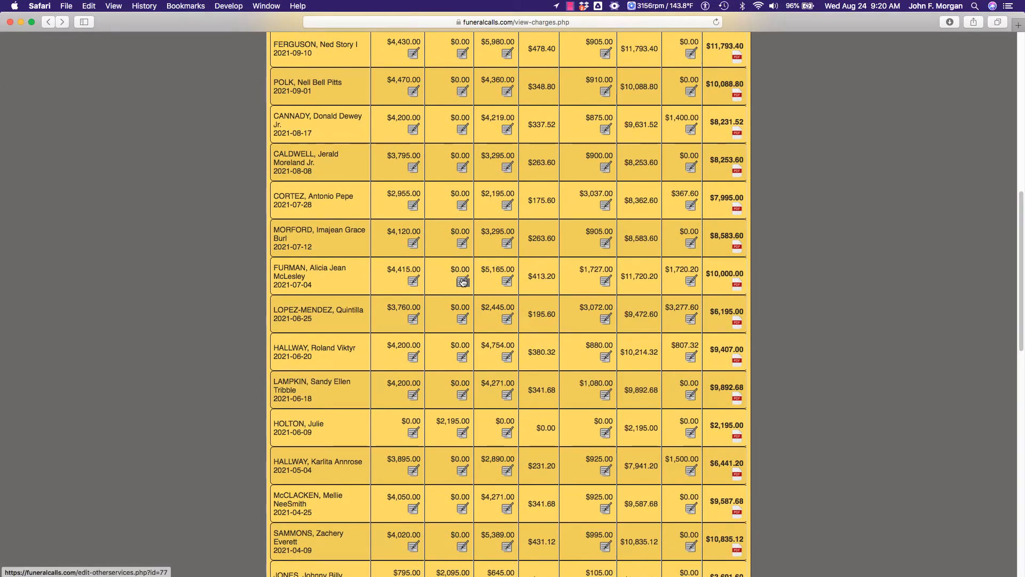
pyautogui.scroll(5, 463, 262)
pyautogui.scroll(15, 462, 281)
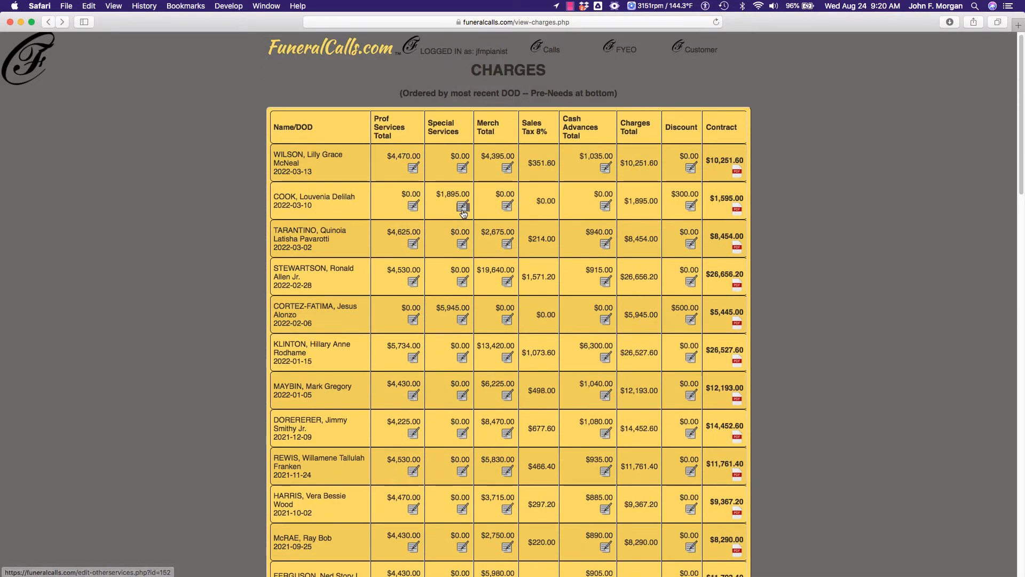
pyautogui.click(463, 211)
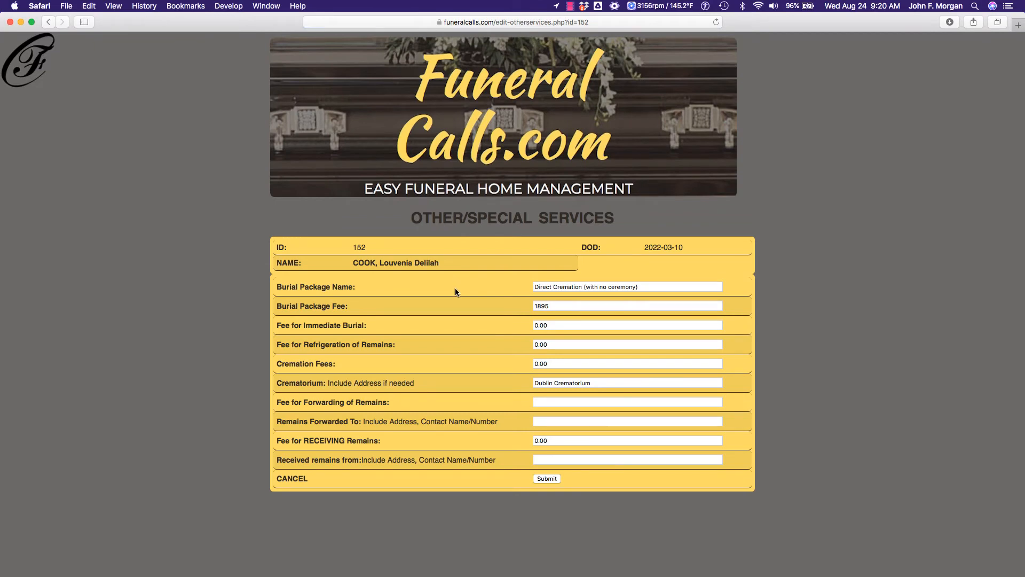
# Return to the Charges list, open the merchandise charges of the call dated 2021-11-24, review them and go back to the list.
pyautogui.press('super+bracketleft')
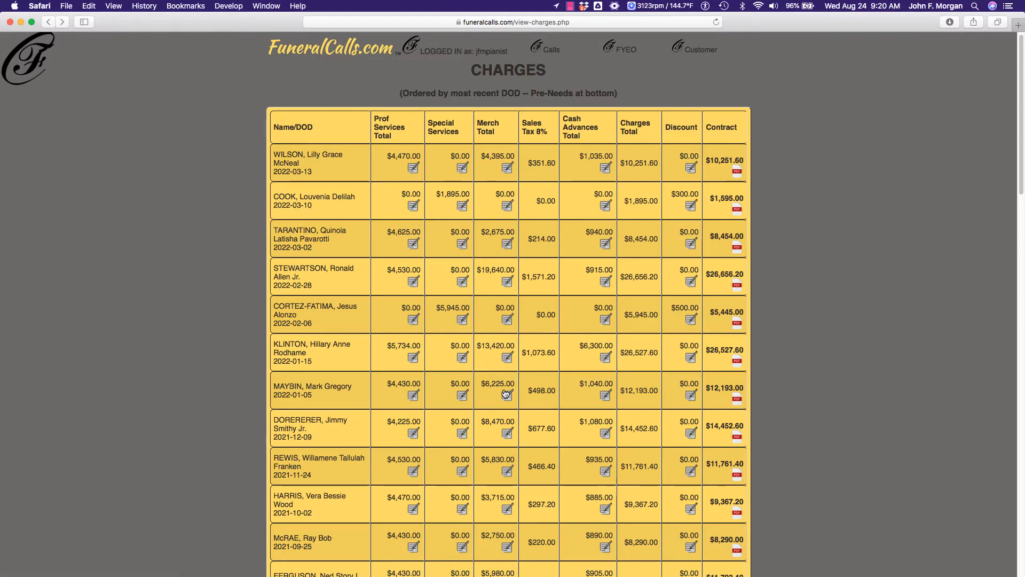
pyautogui.scroll(-3, 505, 395)
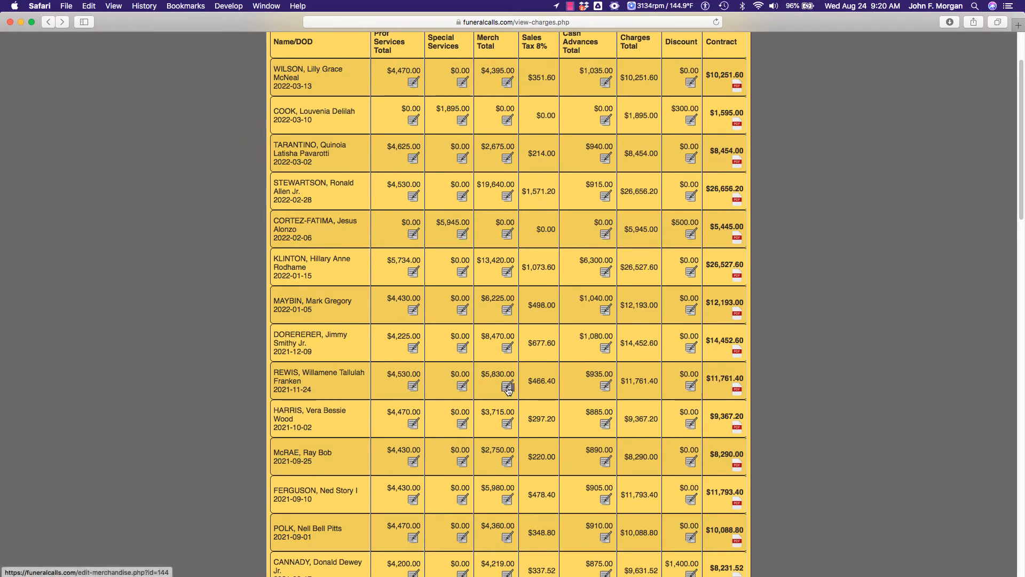
pyautogui.click(508, 387)
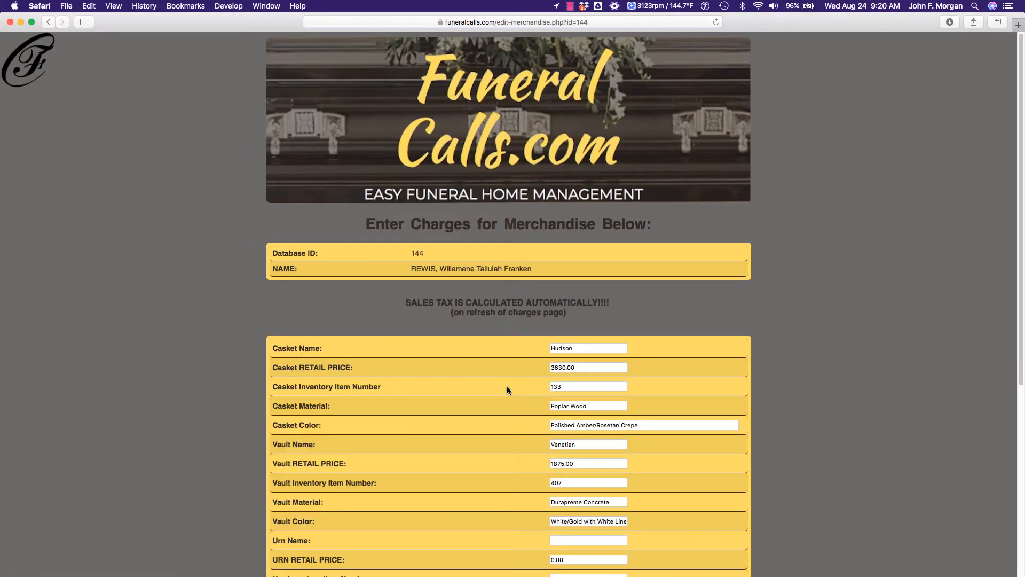
pyautogui.scroll(-3, 508, 387)
pyautogui.scroll(-2, 508, 387)
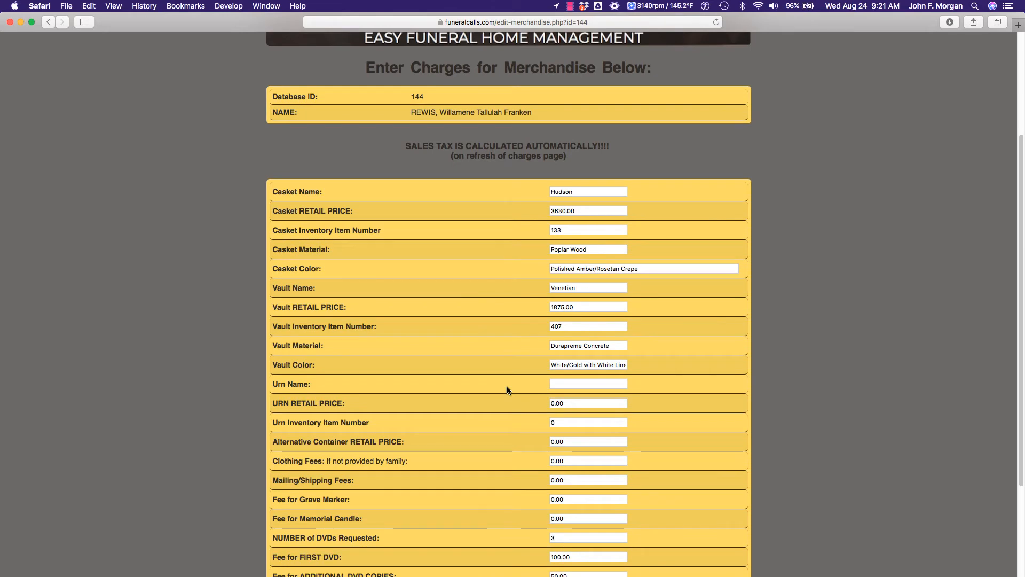
pyautogui.scroll(-1, 507, 391)
pyautogui.scroll(-2, 507, 390)
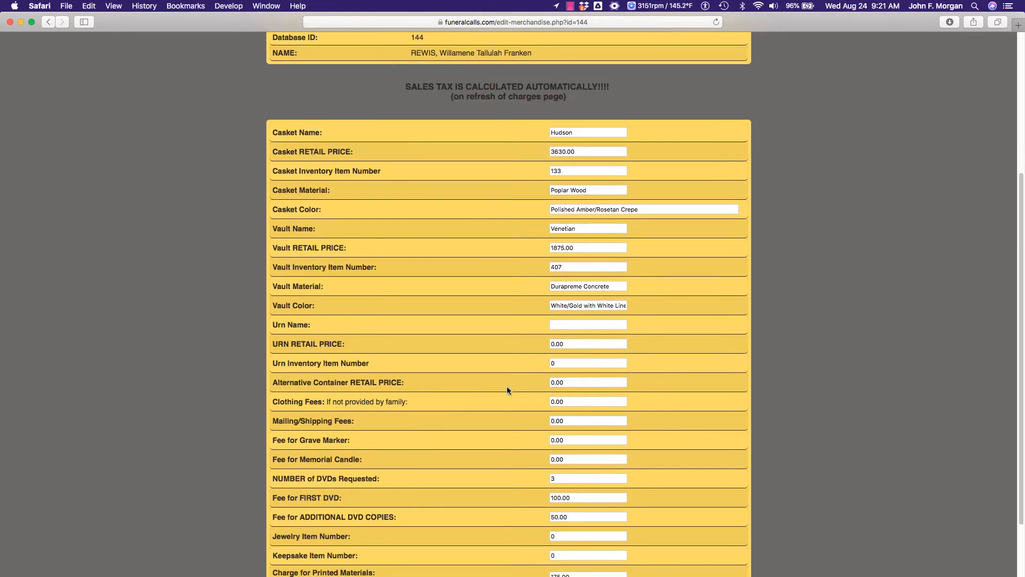
pyautogui.scroll(-4, 508, 389)
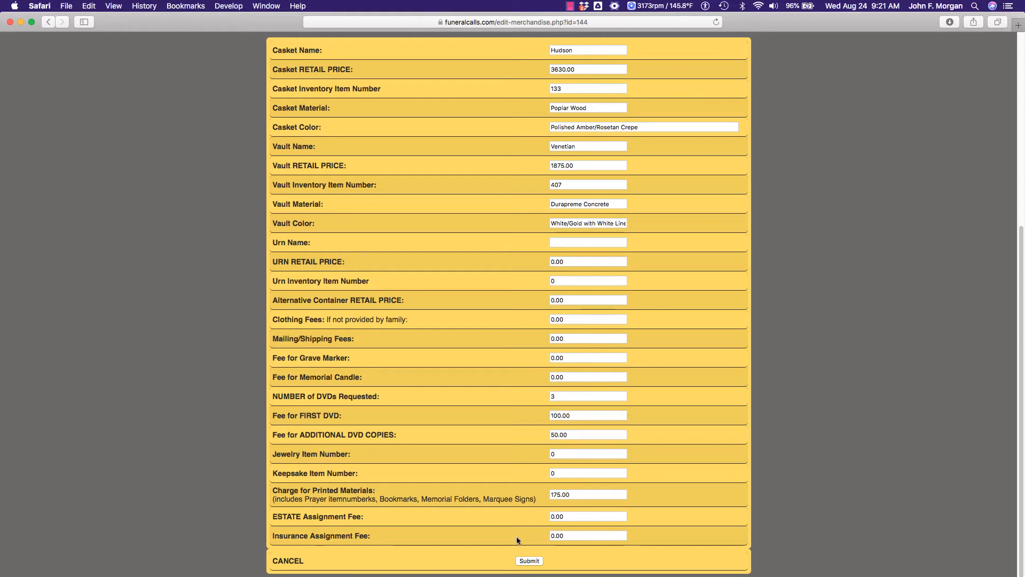
pyautogui.click(293, 560)
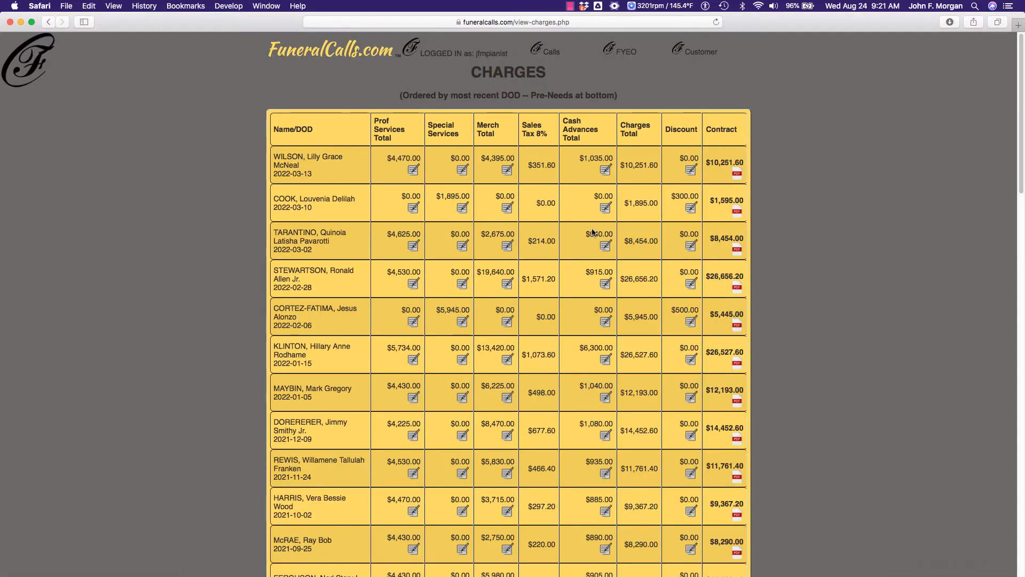
# Open the cash advances form of the call dated 2022-01-05, review its entries and return to the Charges list without saving.
pyautogui.scroll(-5, 577, 314)
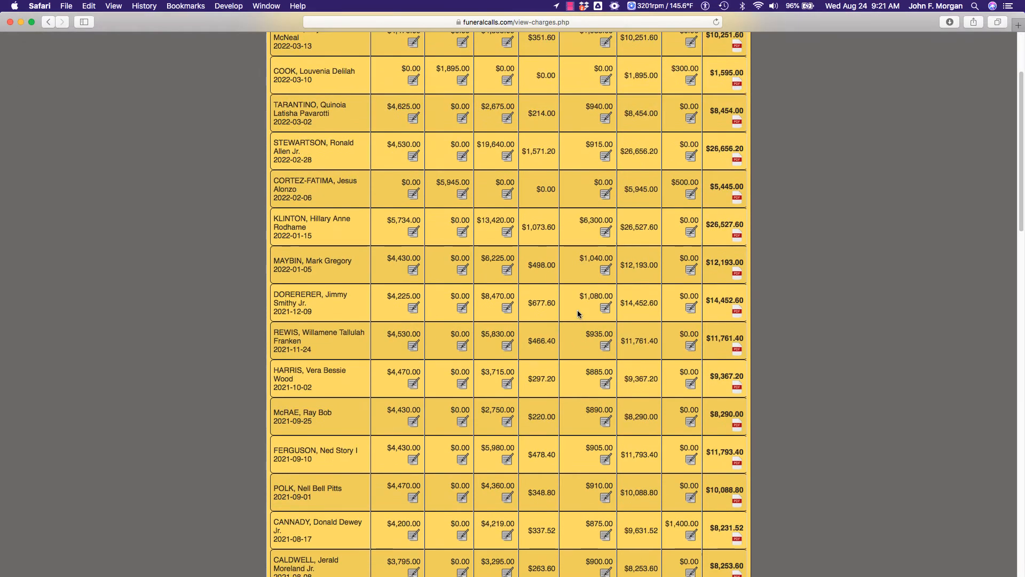
pyautogui.scroll(4, 555, 313)
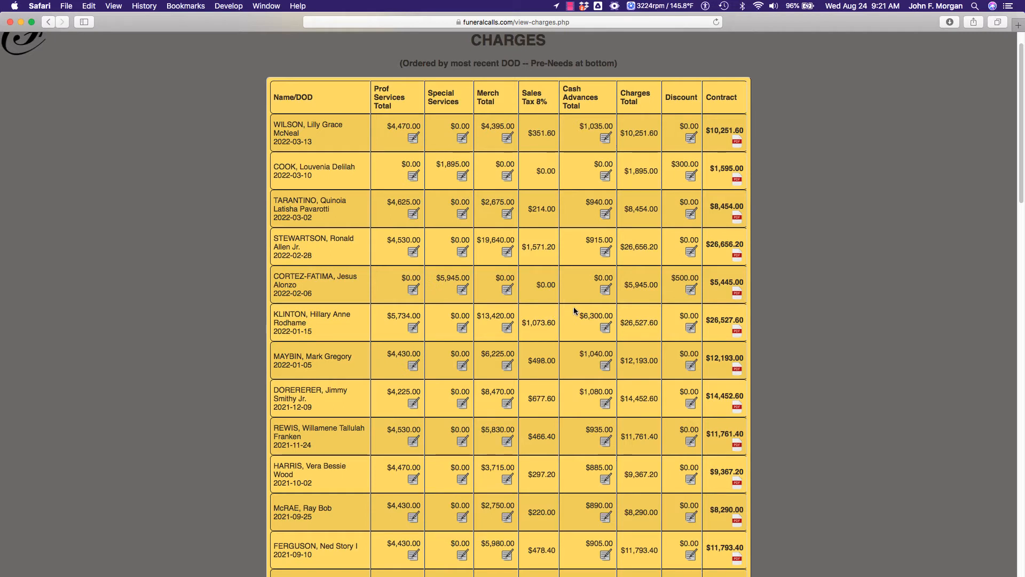
pyautogui.click(607, 367)
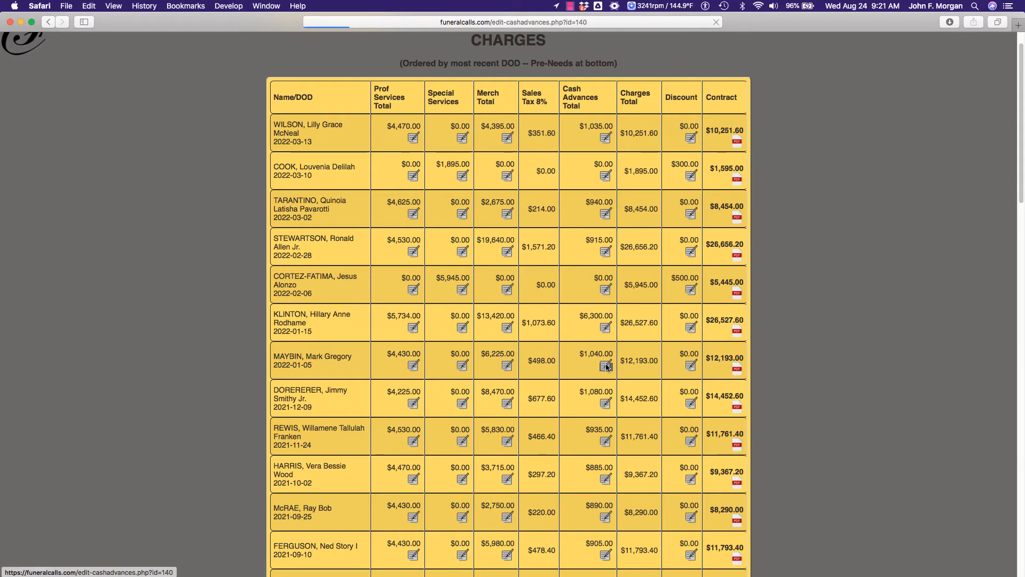
pyautogui.scroll(-2, 606, 367)
pyautogui.scroll(-3, 605, 367)
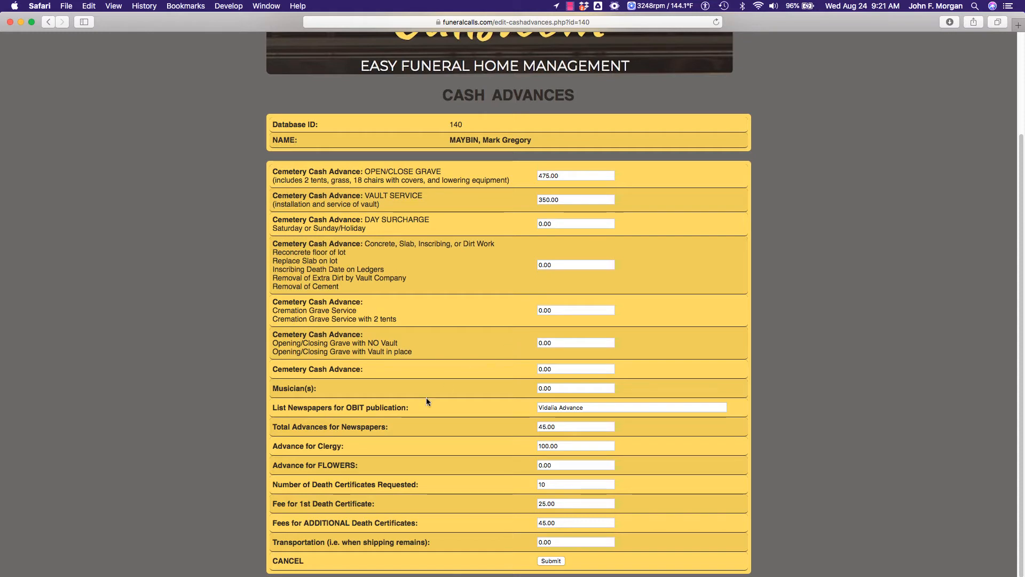
pyautogui.click(292, 561)
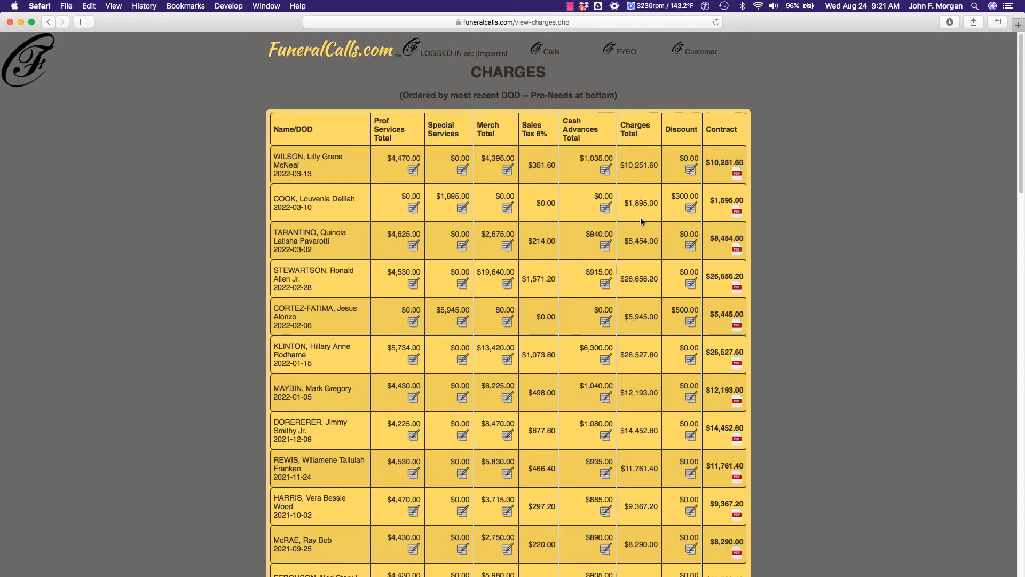
# Open the discount form of the call dated 2022-02-06 and return to the Charges list without saving.
pyautogui.scroll(-3, 639, 221)
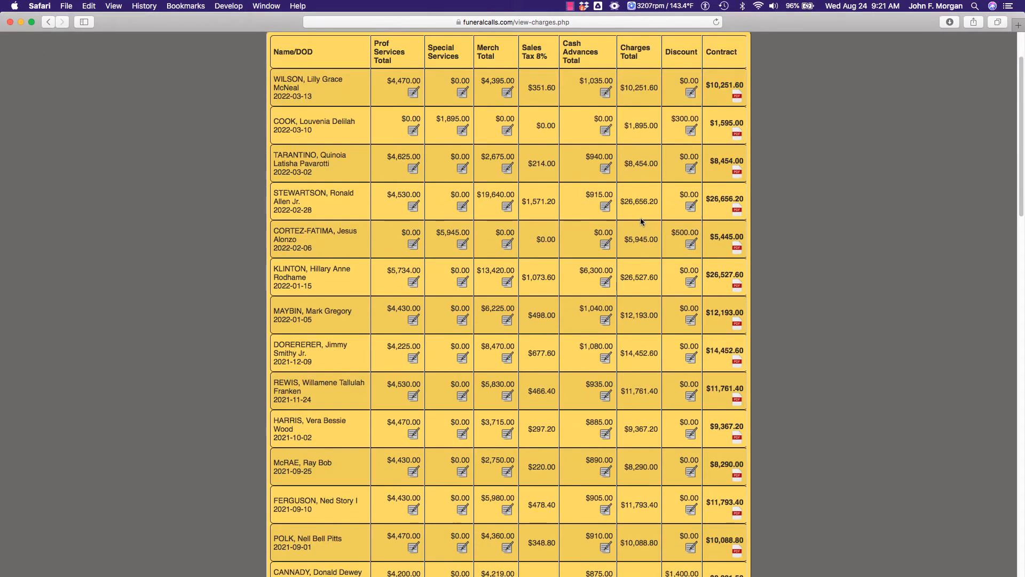
pyautogui.click(691, 244)
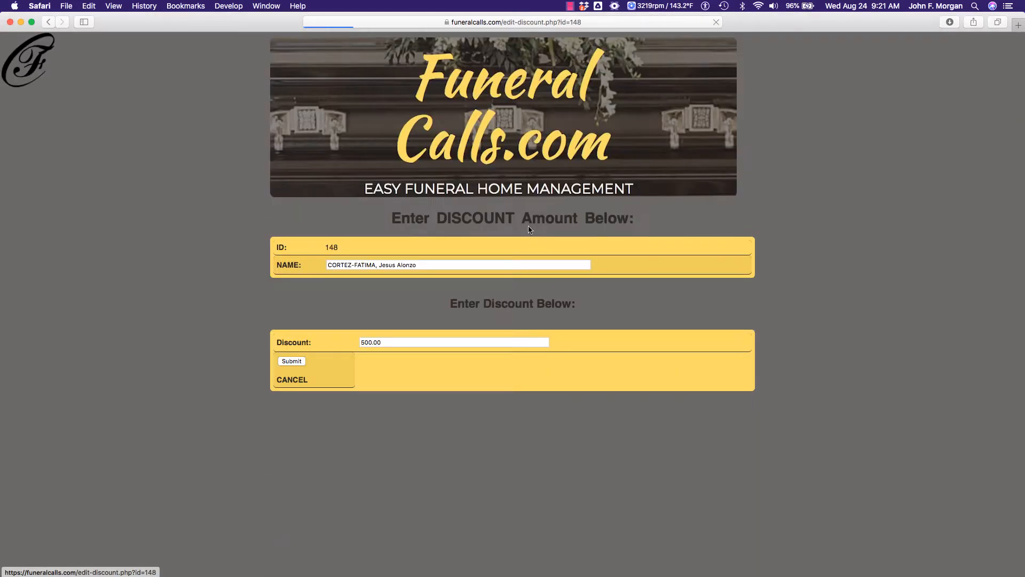
pyautogui.click(293, 381)
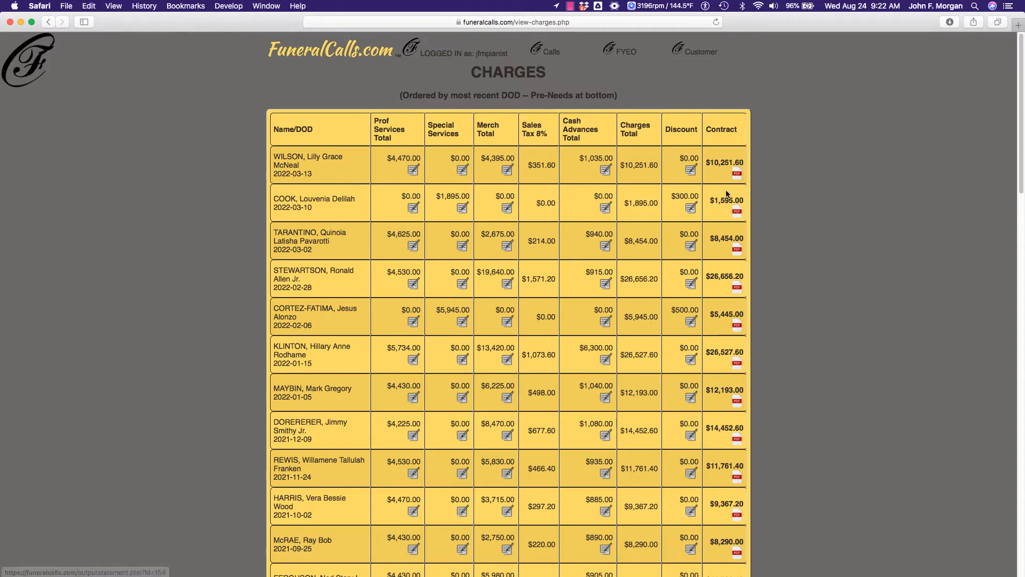
# Generate the PDF contract statement for the call dated 2021-10-02, review all its sections and return to the Charges list.
pyautogui.scroll(-10, 726, 193)
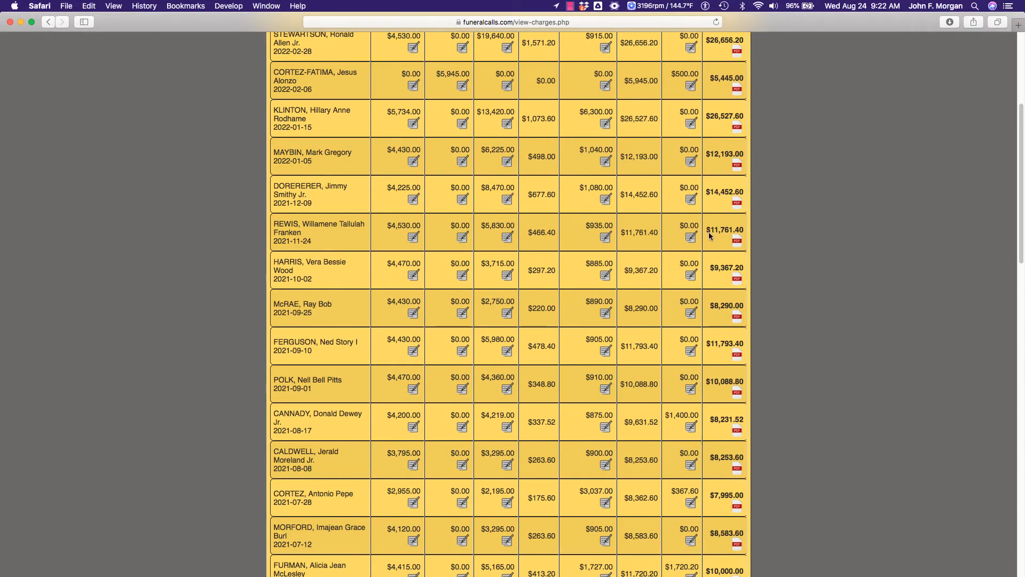
pyautogui.click(737, 279)
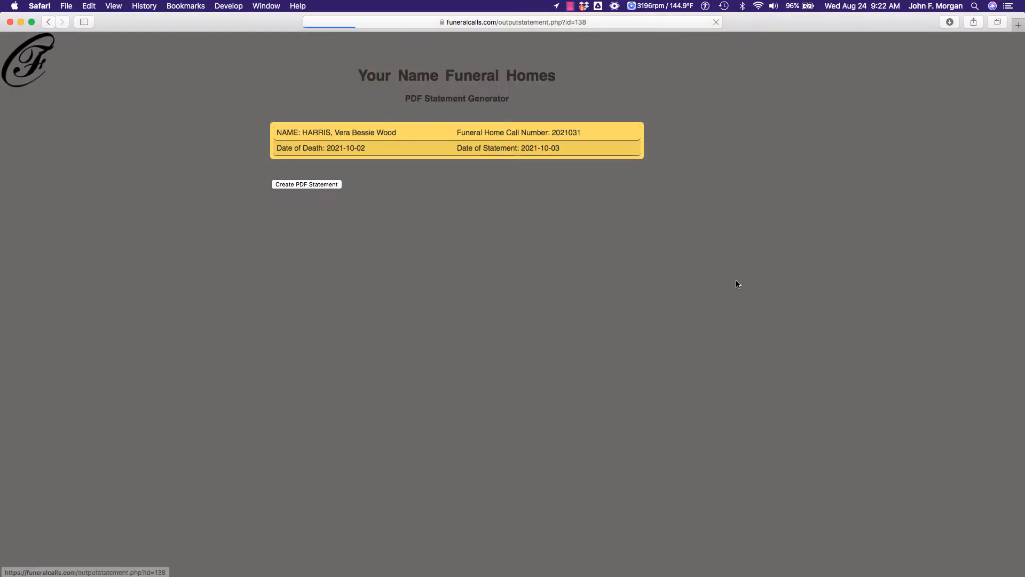
pyautogui.click(314, 186)
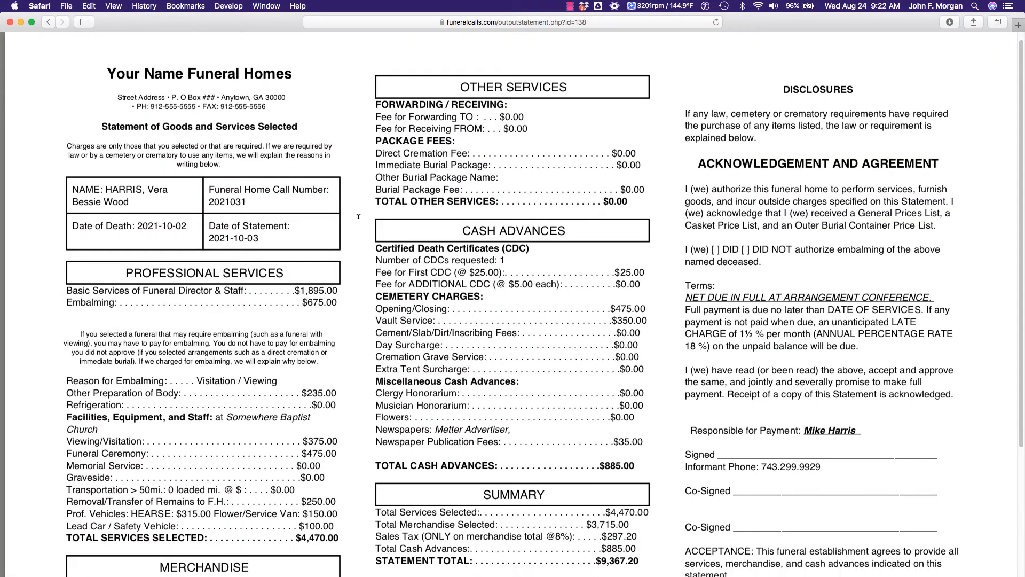
pyautogui.scroll(-2, 358, 216)
pyautogui.scroll(-1, 358, 216)
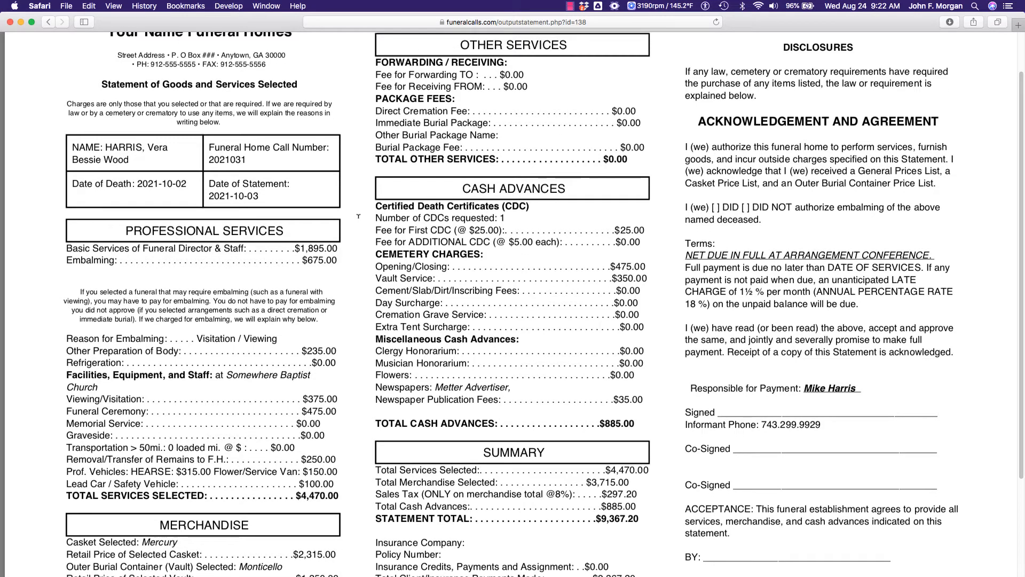
pyautogui.scroll(-5, 359, 216)
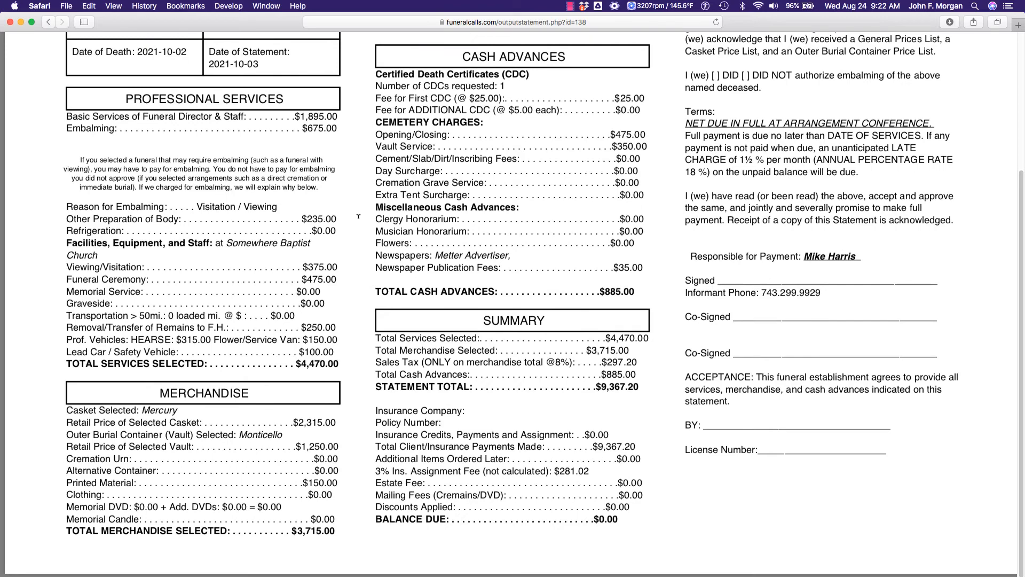
pyautogui.scroll(7, 358, 216)
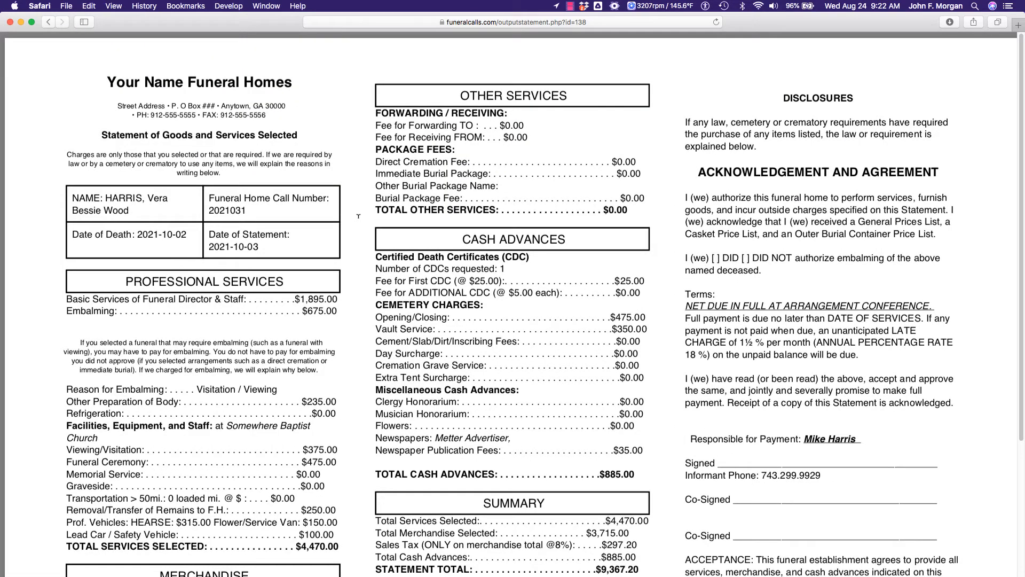
pyautogui.press('super+bracketleft')
pyautogui.press('super+bracketleft')
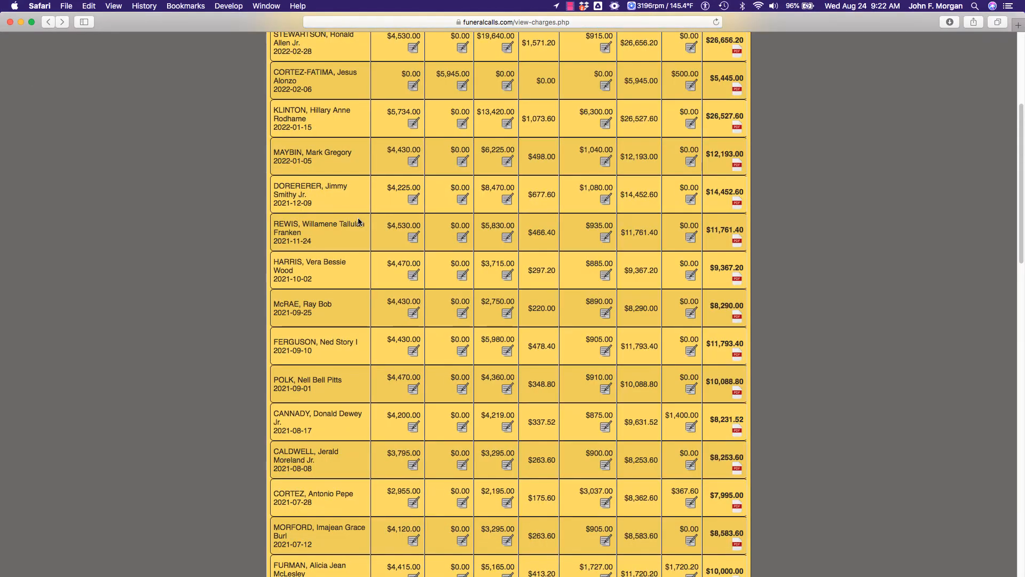
# Open the Payments interface and look through the charges, received amounts, discounts and balances due of the calls.
pyautogui.scroll(7, 383, 208)
pyautogui.scroll(2, 385, 212)
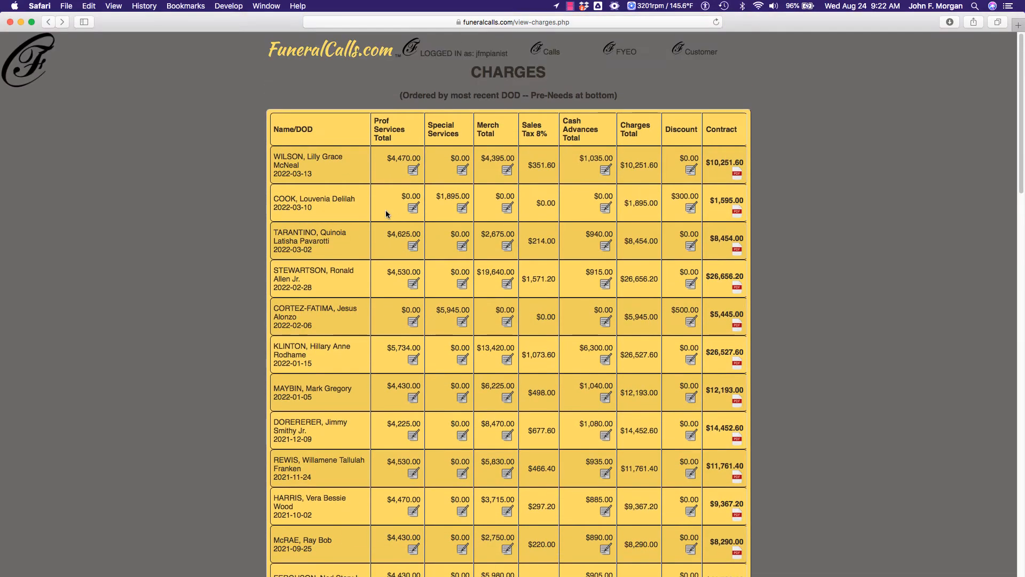
pyautogui.moveTo(551, 54)
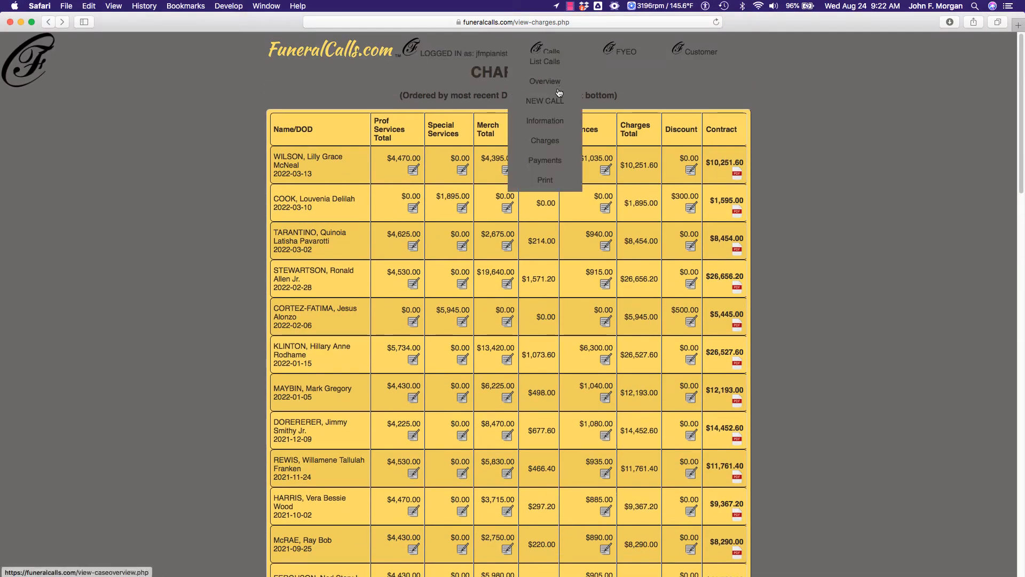
pyautogui.click(548, 159)
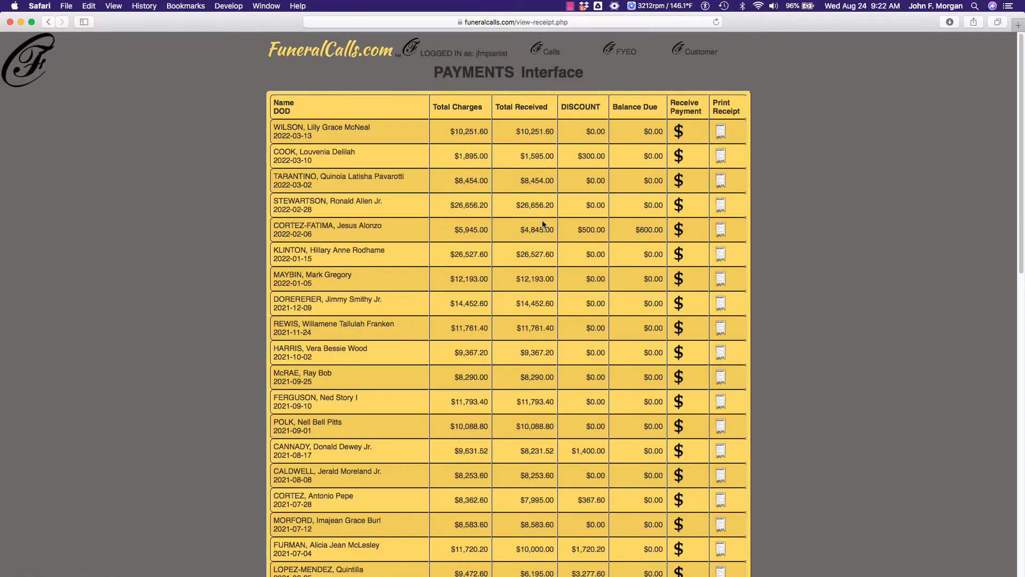
pyautogui.scroll(-5, 543, 220)
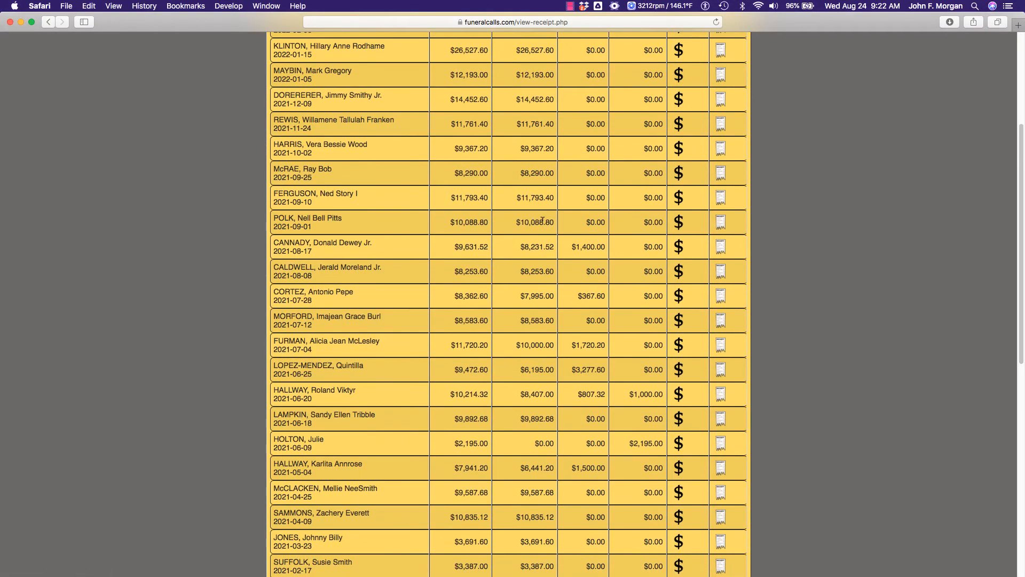
# Open the receive-payment form of the call dated 2021-09-10, review its payments and notes, and return to the Payments list without saving.
pyautogui.click(685, 201)
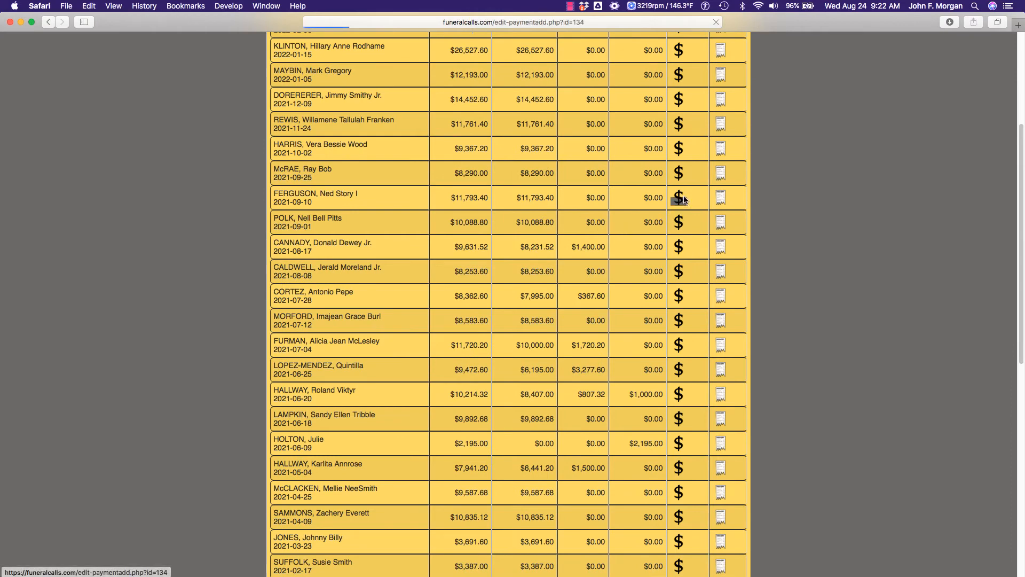
pyautogui.scroll(-3, 569, 230)
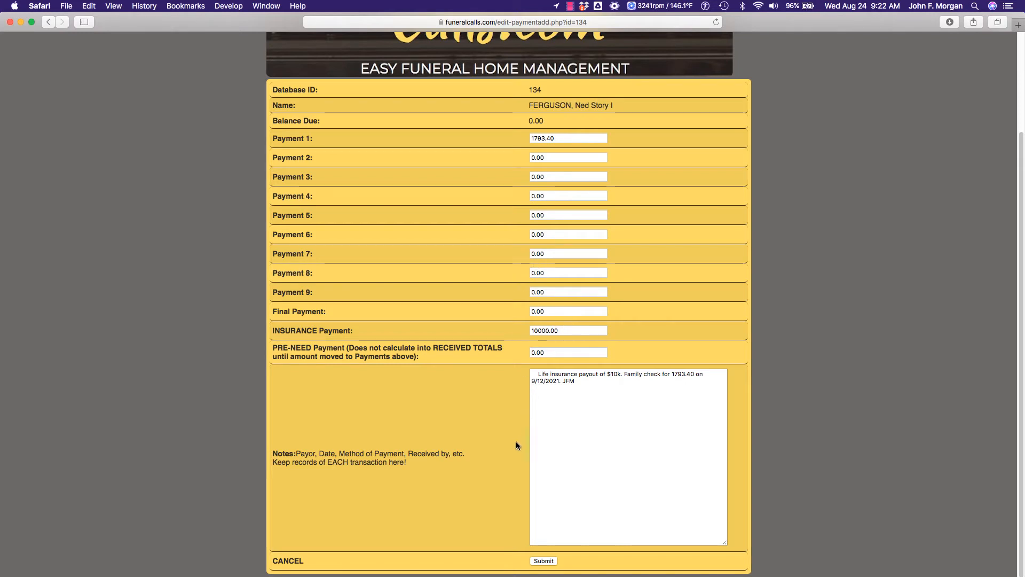
pyautogui.click(293, 559)
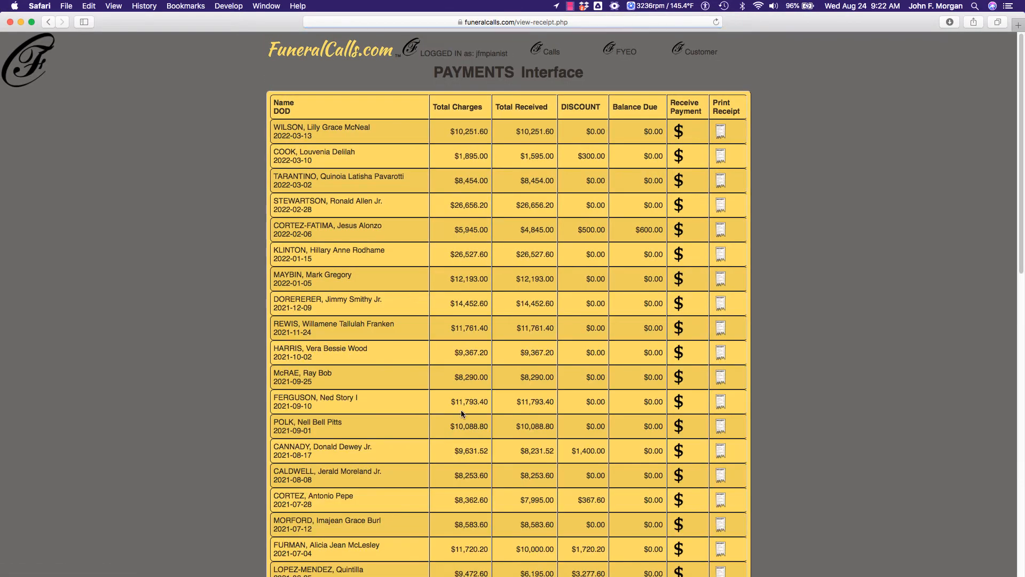
# Open the Print output screen and look through the PDF documents offered for each call.
pyautogui.moveTo(551, 47)
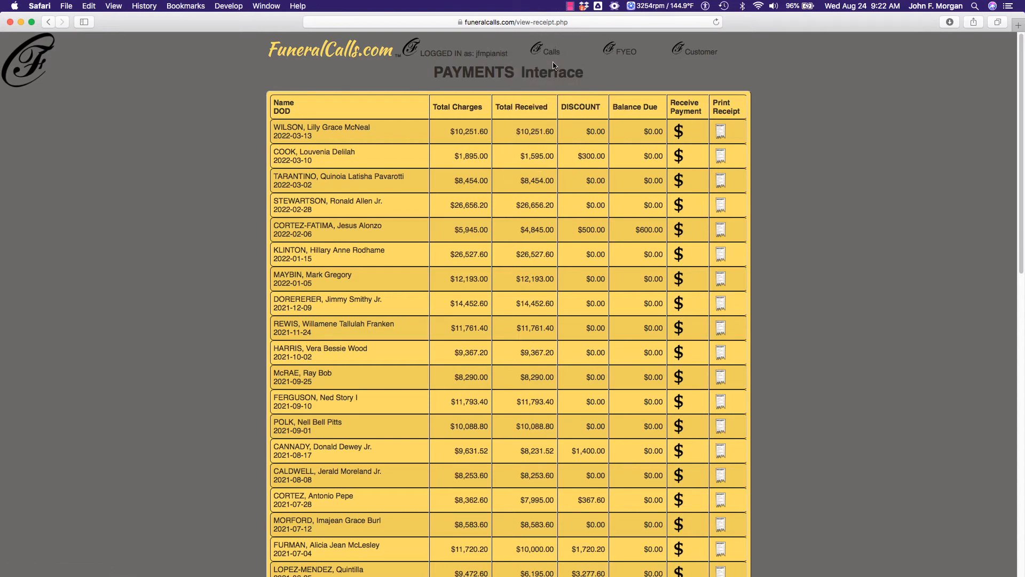
pyautogui.moveTo(553, 64)
pyautogui.click(549, 183)
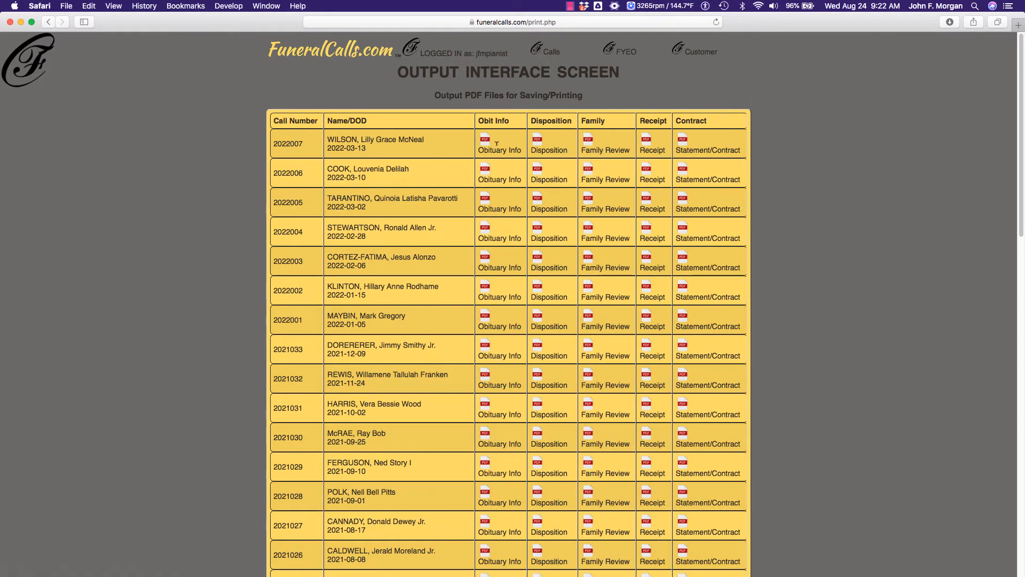
pyautogui.scroll(-3, 504, 245)
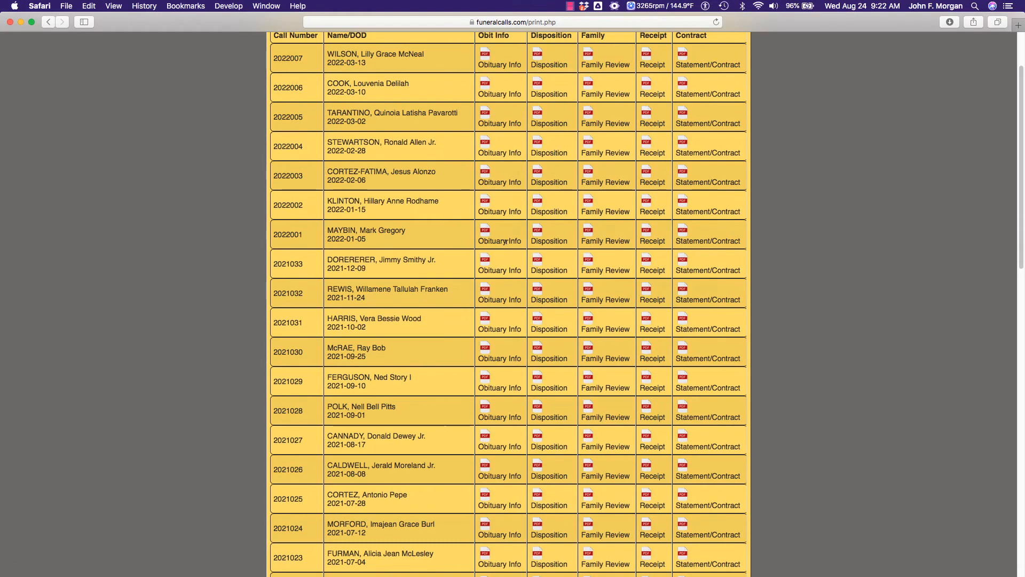
# Generate the obituary information PDF for the call dated 2022-01-05 and read through its family details and arrangements.
pyautogui.click(485, 231)
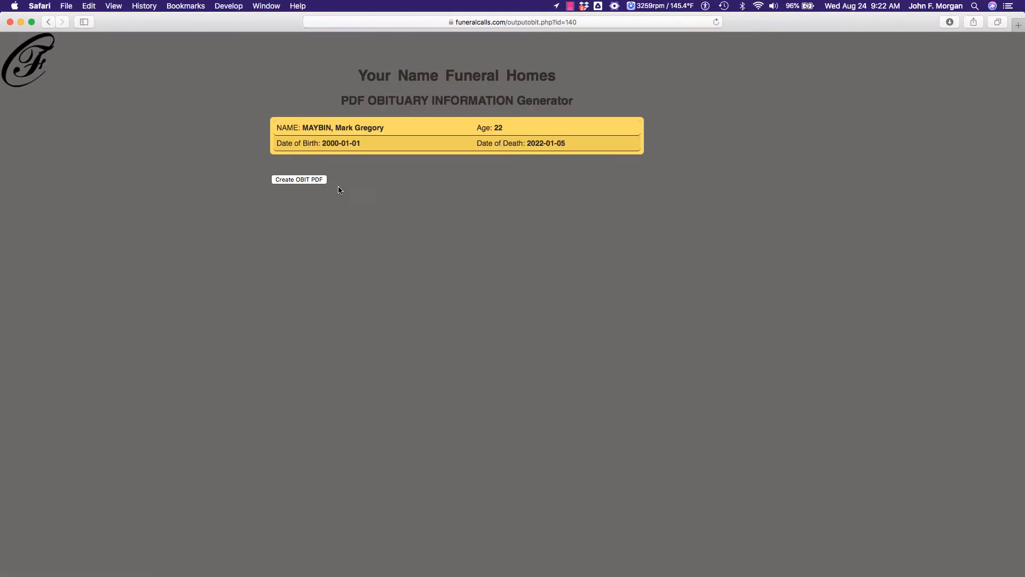
pyautogui.click(311, 181)
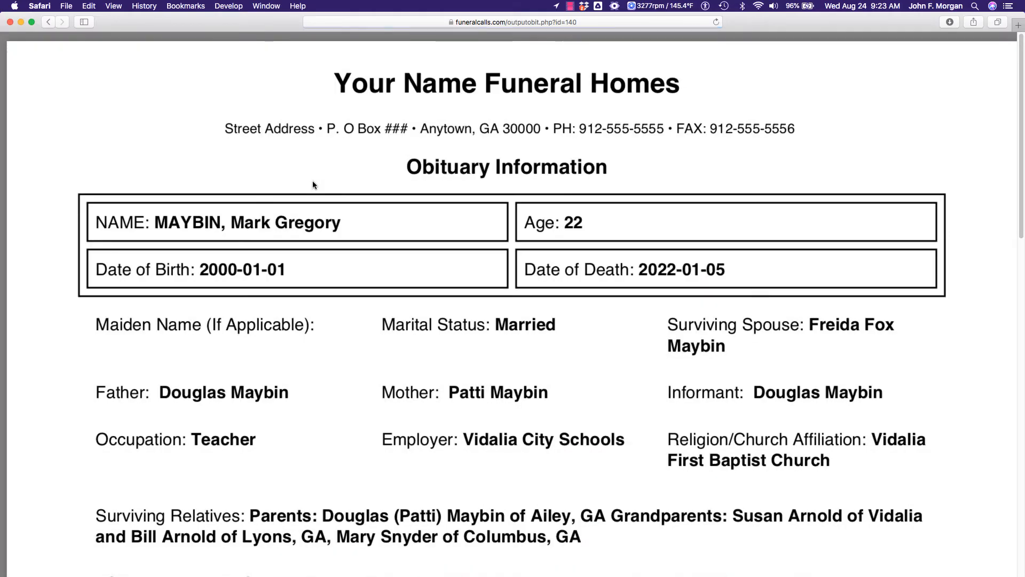
pyautogui.scroll(-3, 313, 179)
pyautogui.scroll(-5, 314, 179)
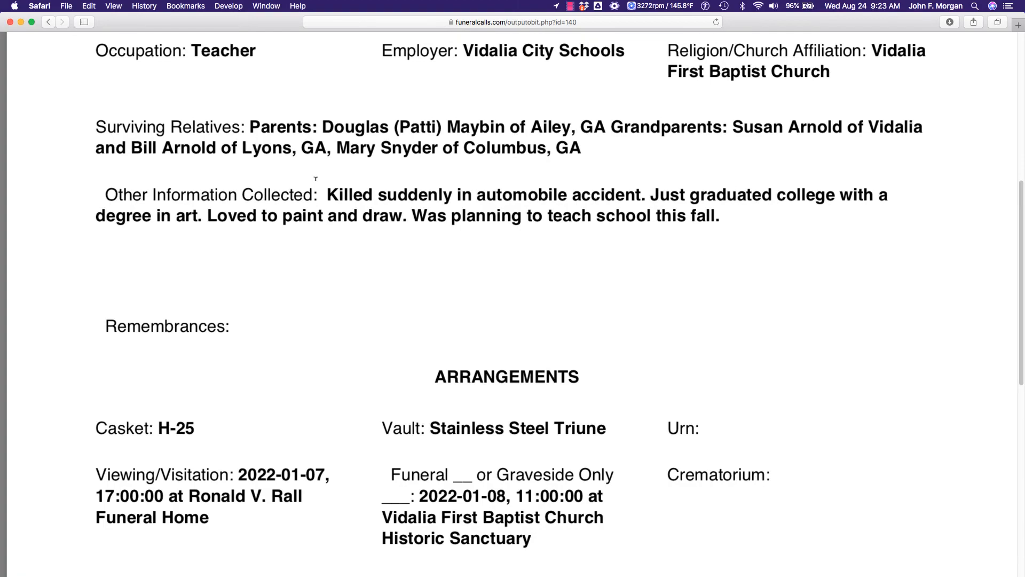
# Return to the output list, generate the final disposition summary PDF for the call dated 2022-01-05, read through it, and go back to the list.
pyautogui.press('super+bracketleft')
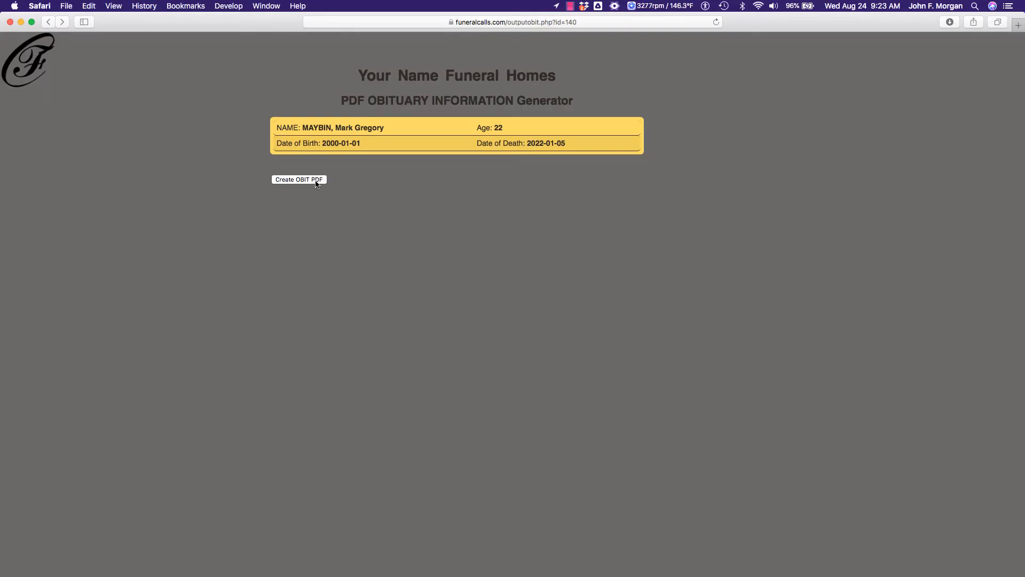
pyautogui.press('super+bracketleft')
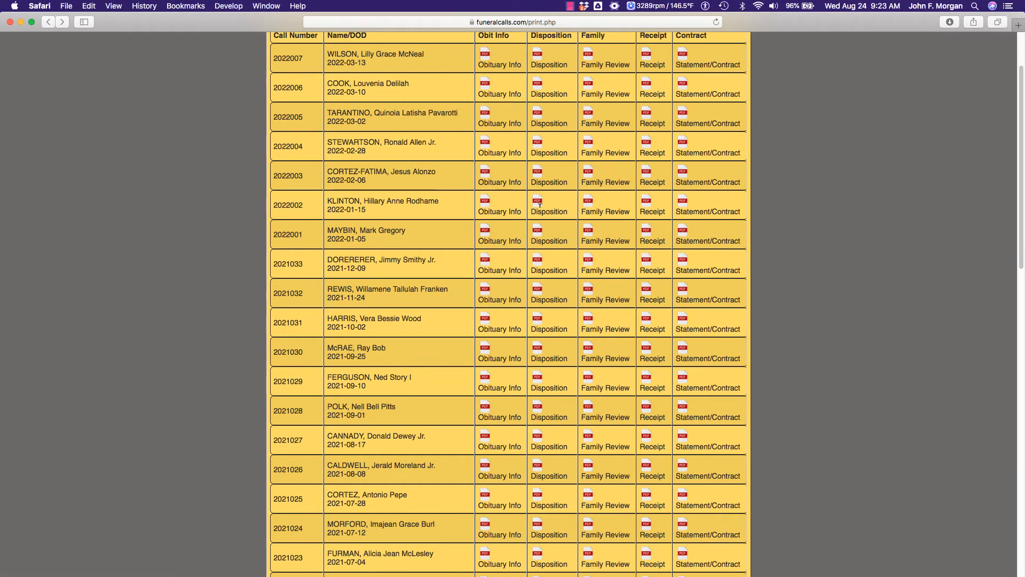
pyautogui.click(539, 204)
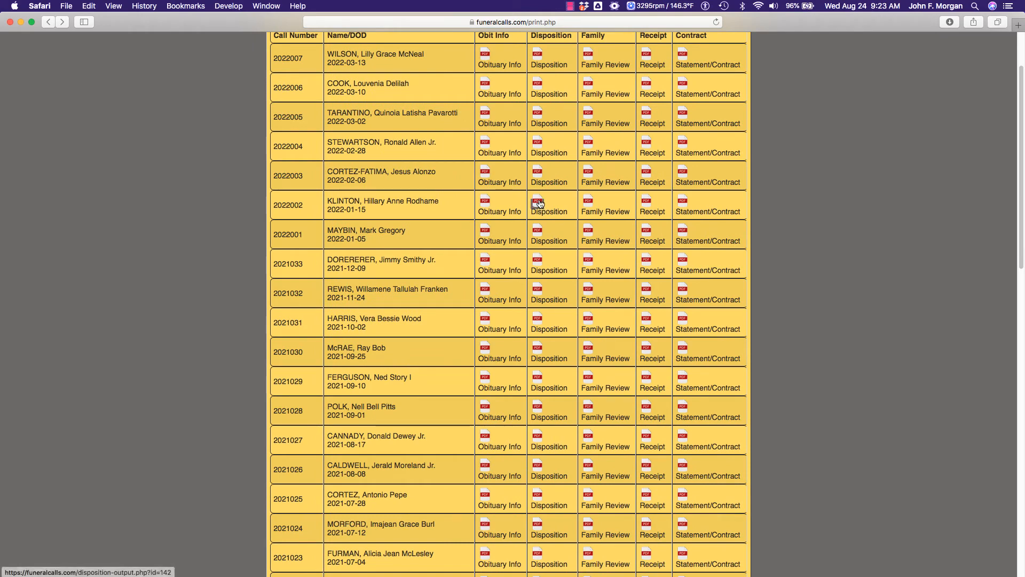
pyautogui.click(537, 235)
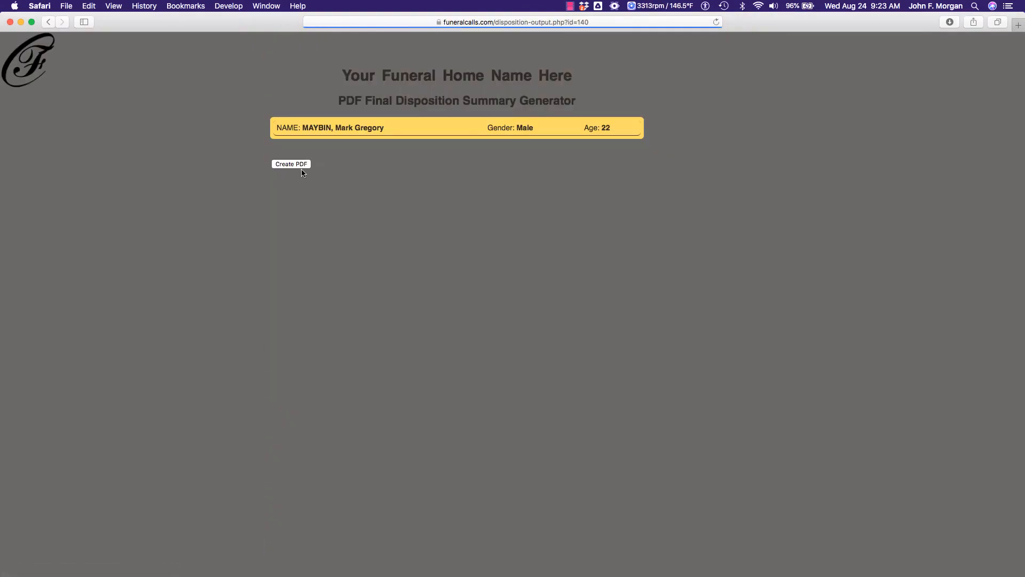
pyautogui.click(292, 165)
pyautogui.scroll(-3, 429, 211)
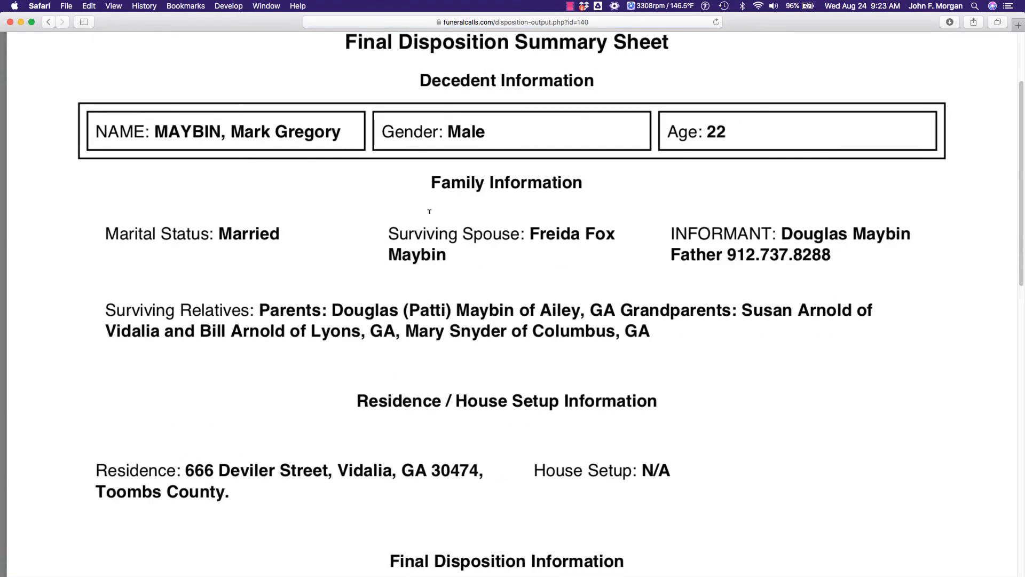
pyautogui.scroll(-7, 429, 211)
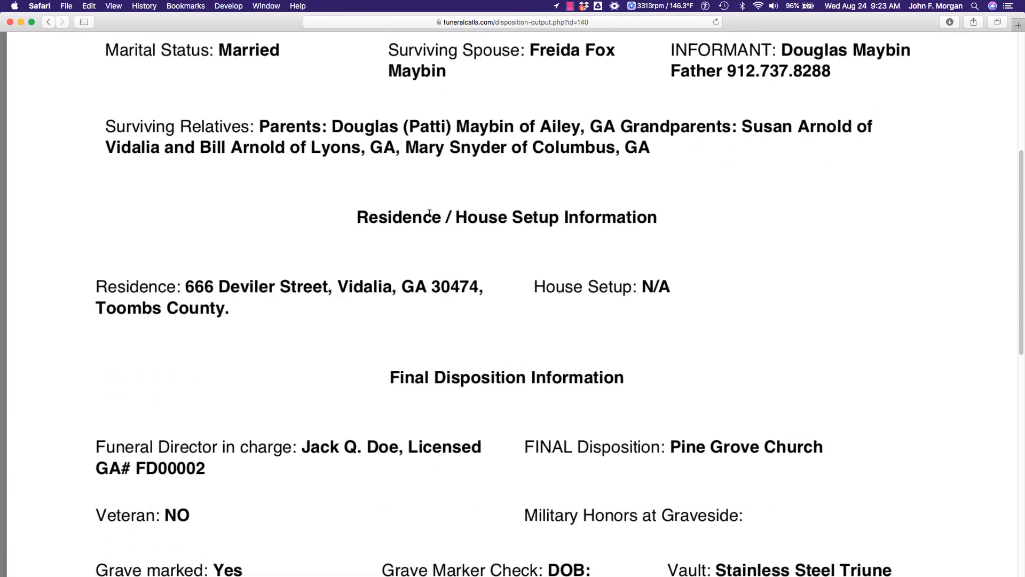
pyautogui.scroll(-3, 429, 211)
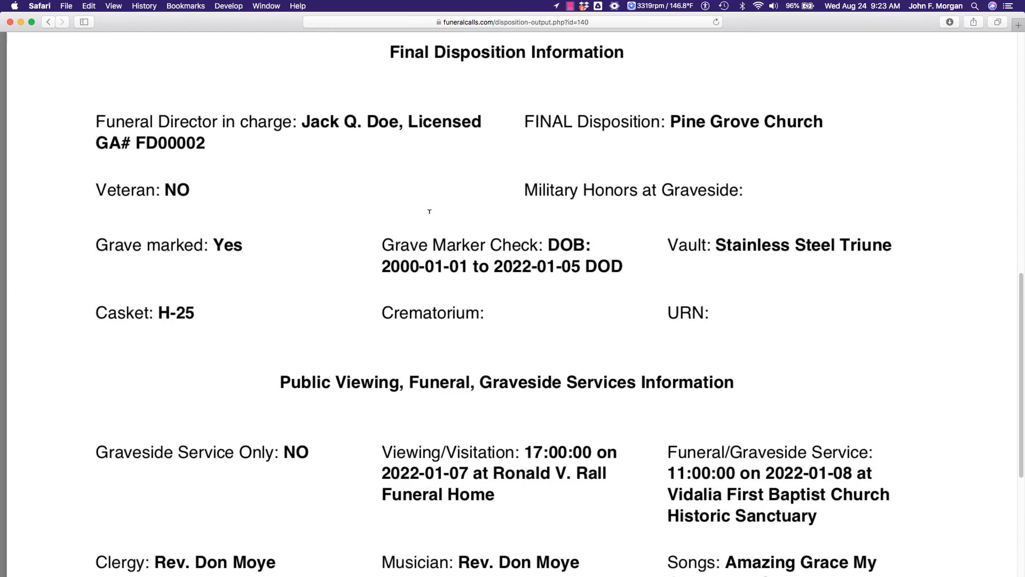
pyautogui.scroll(-3, 429, 211)
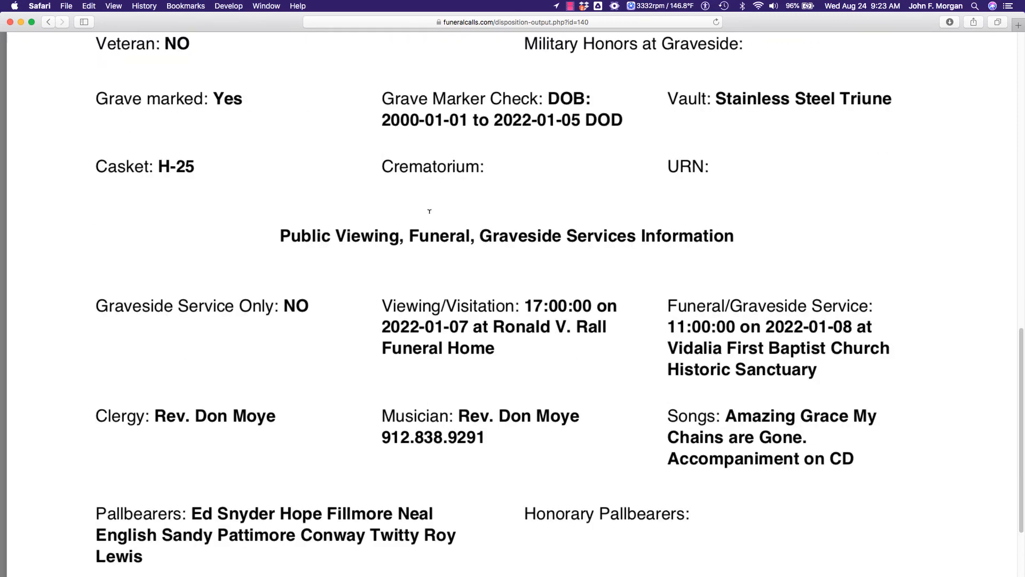
pyautogui.press('super+bracketleft')
pyautogui.press('super+bracketleft')
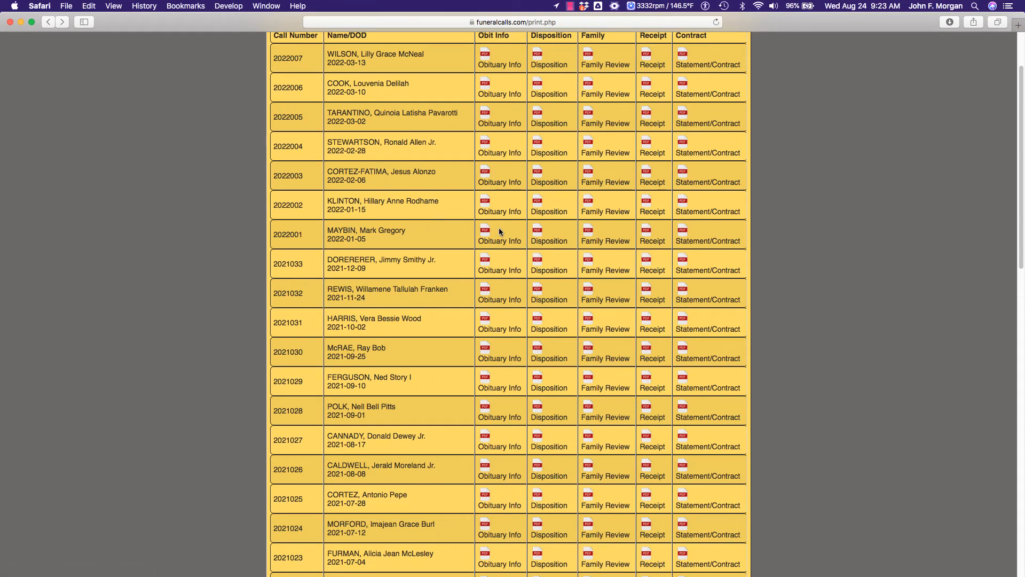
# Generate the receipt PDF for the call dated 2022-03-13, review its payments, notes and balances, and return to the output list.
pyautogui.scroll(2, 500, 231)
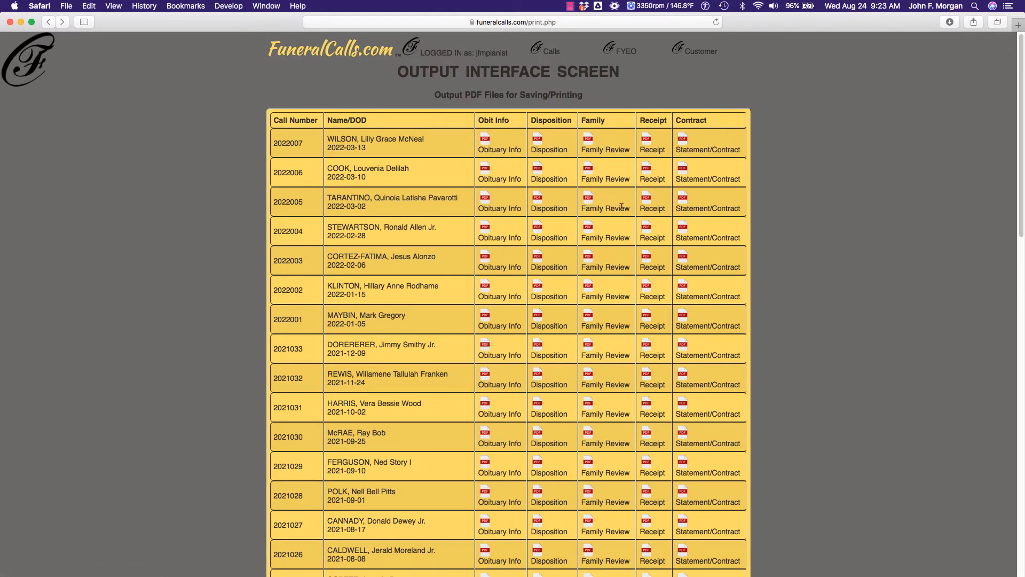
pyautogui.click(650, 141)
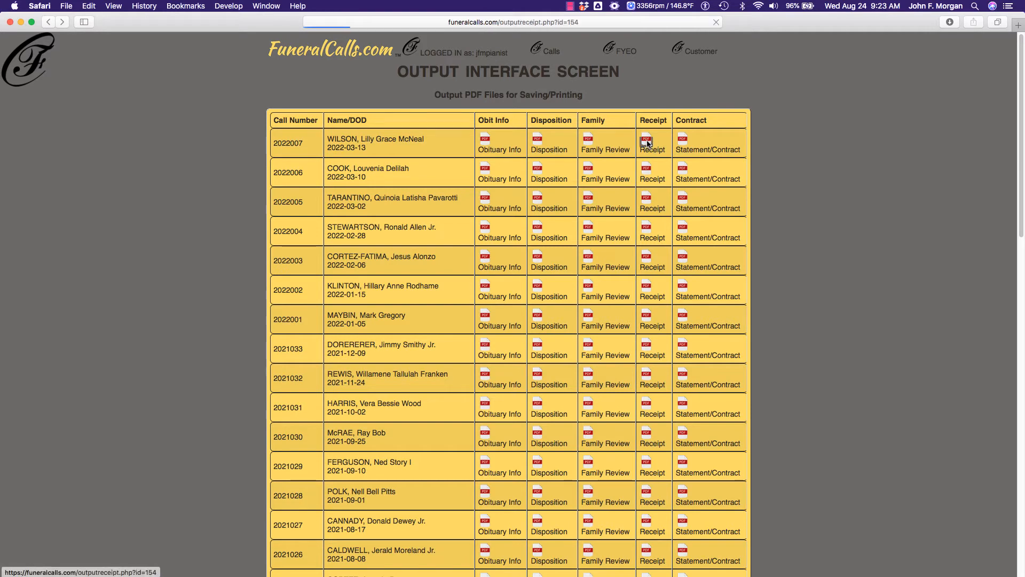
pyautogui.click(299, 180)
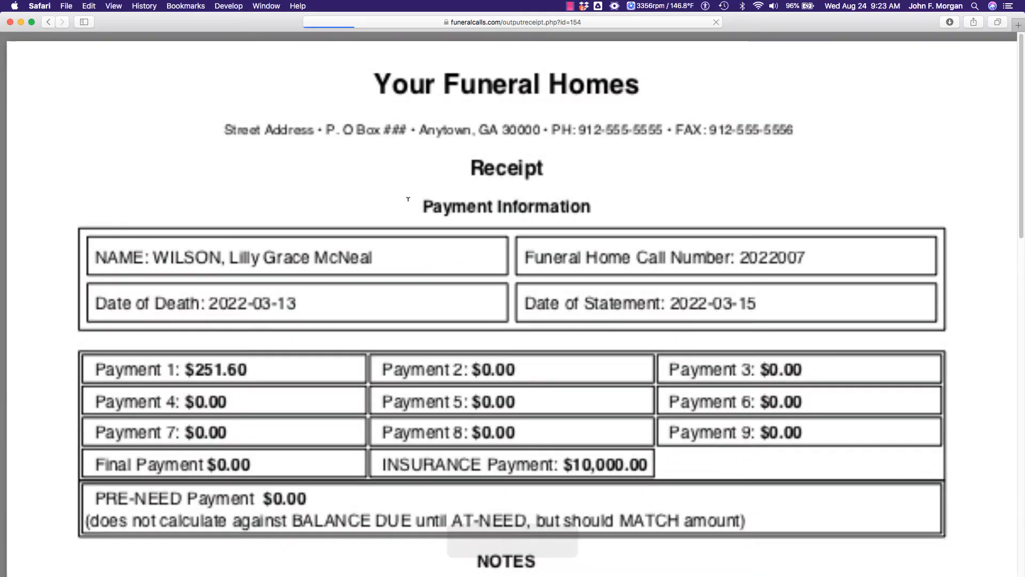
pyautogui.scroll(-3, 409, 199)
pyautogui.scroll(-3, 409, 199)
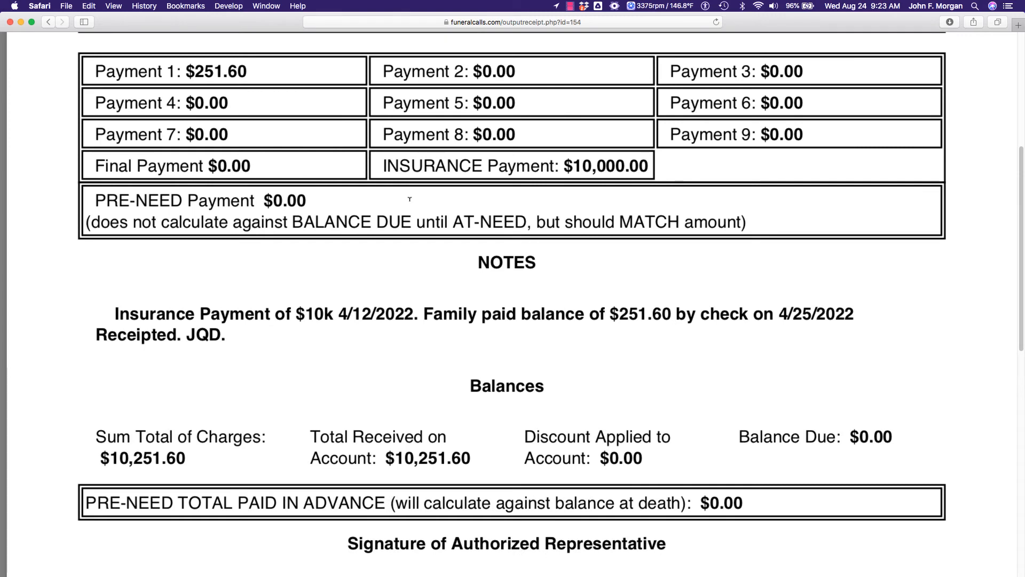
pyautogui.scroll(-1, 410, 199)
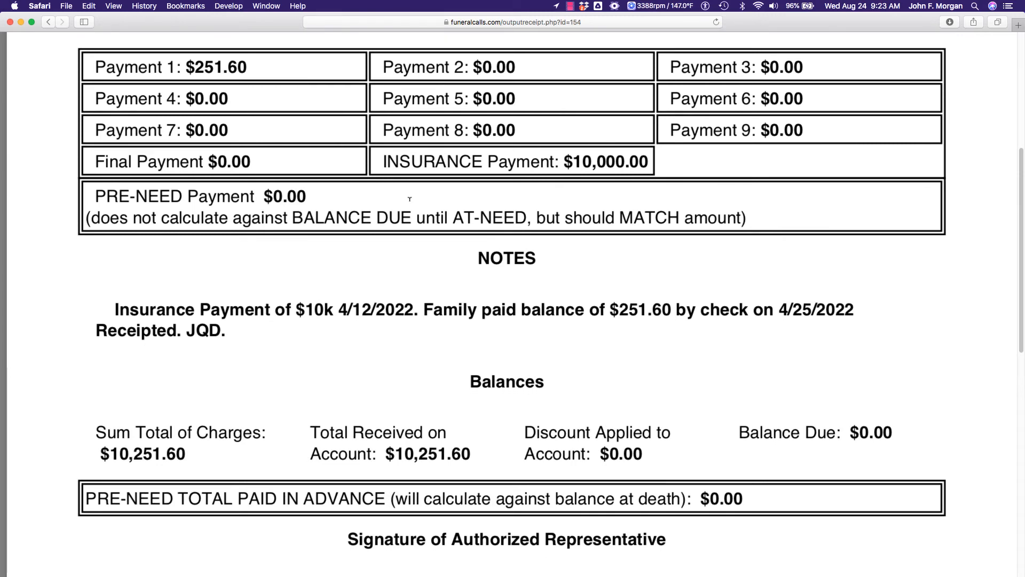
pyautogui.press('super+bracketleft')
pyautogui.press('super+bracketleft')
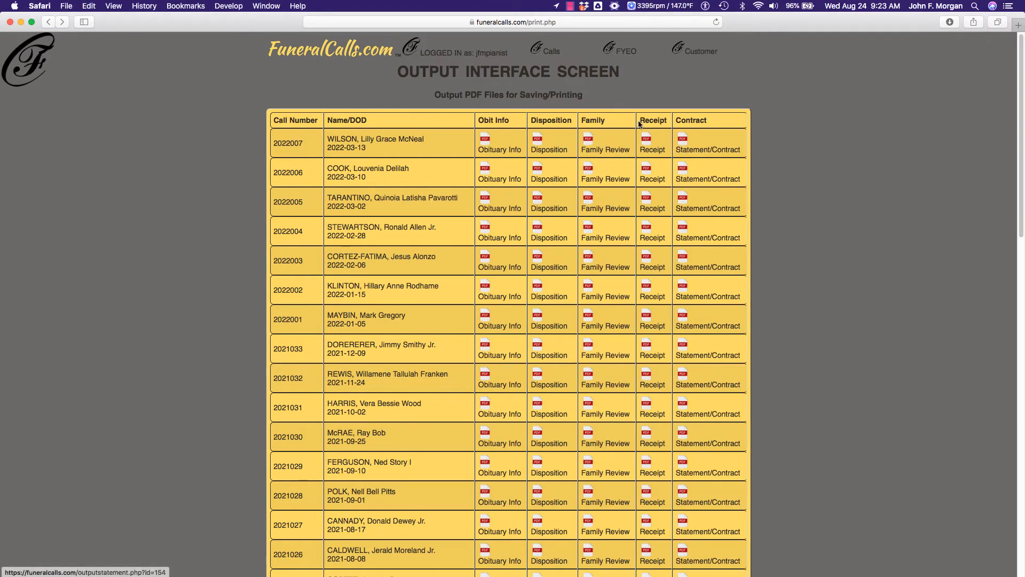
# Open the merchandise inventory and view its vault, urn and casket listings before returning to the complete inventory.
pyautogui.moveTo(573, 57)
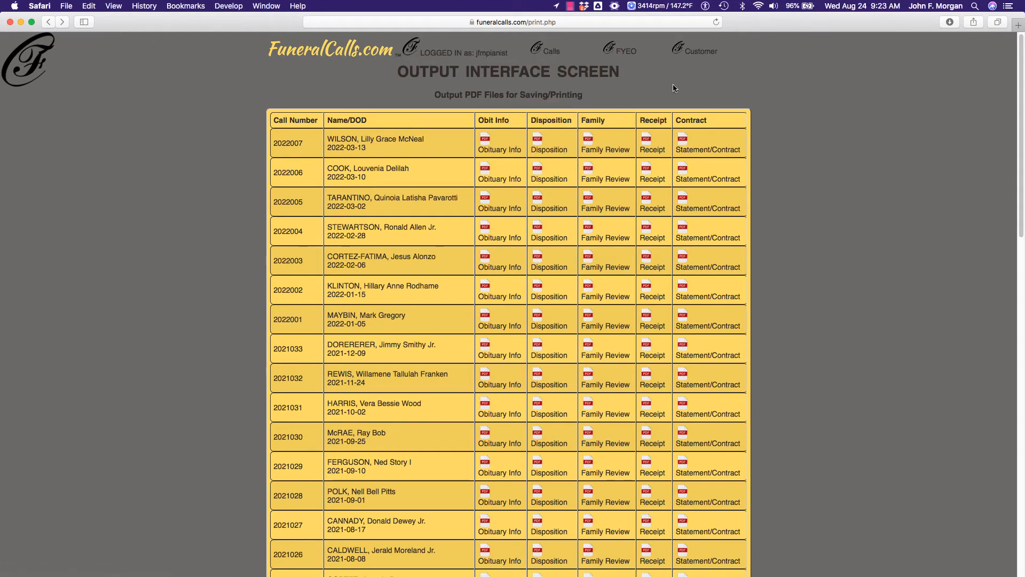
pyautogui.moveTo(617, 55)
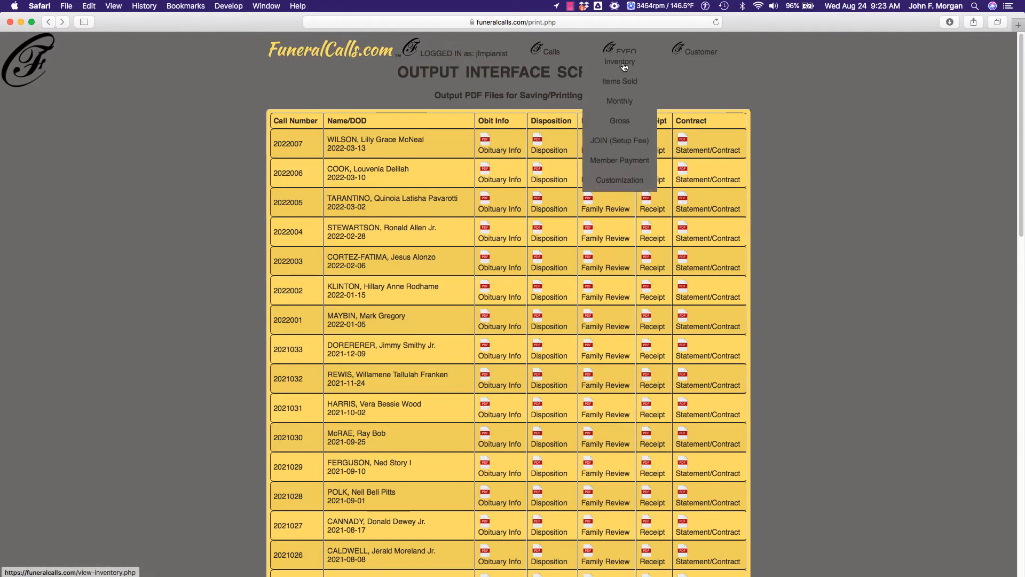
pyautogui.click(622, 63)
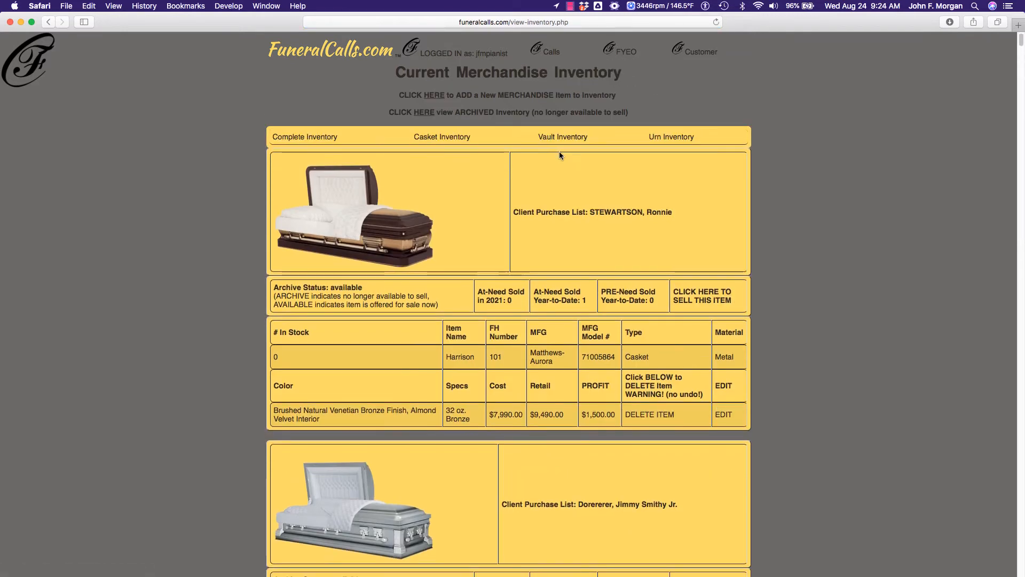
pyautogui.click(571, 140)
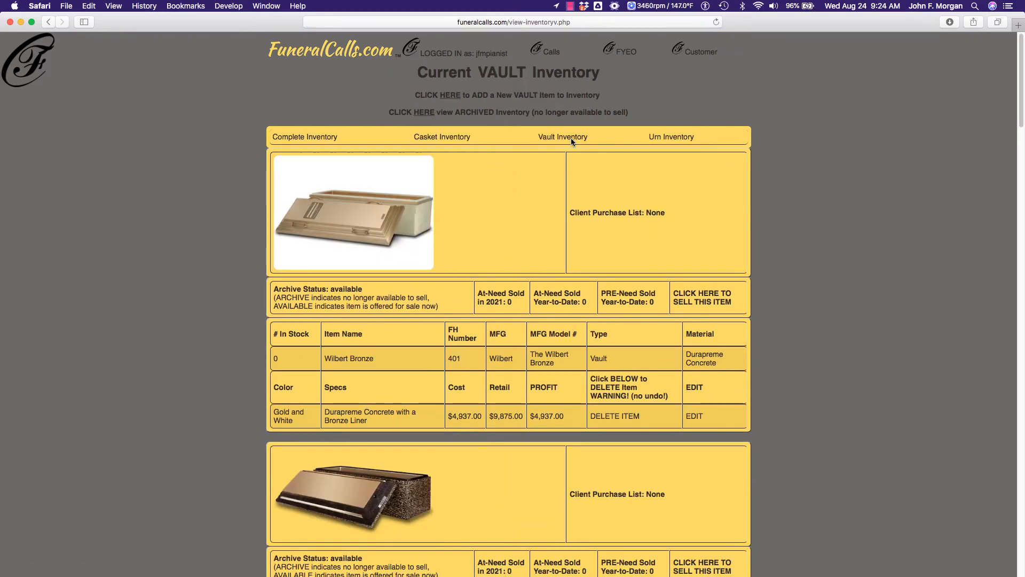
pyautogui.click(650, 137)
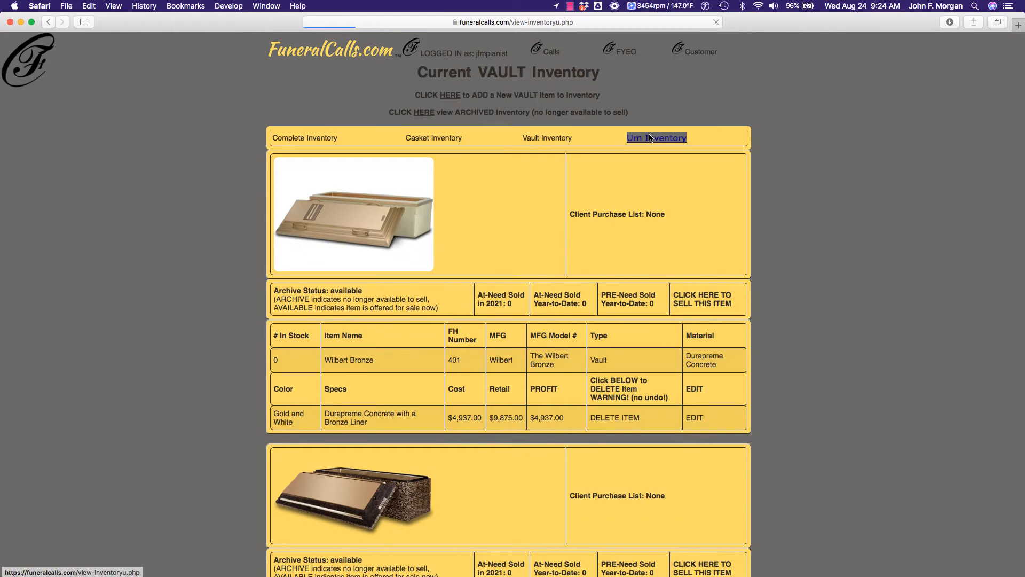
pyautogui.click(443, 136)
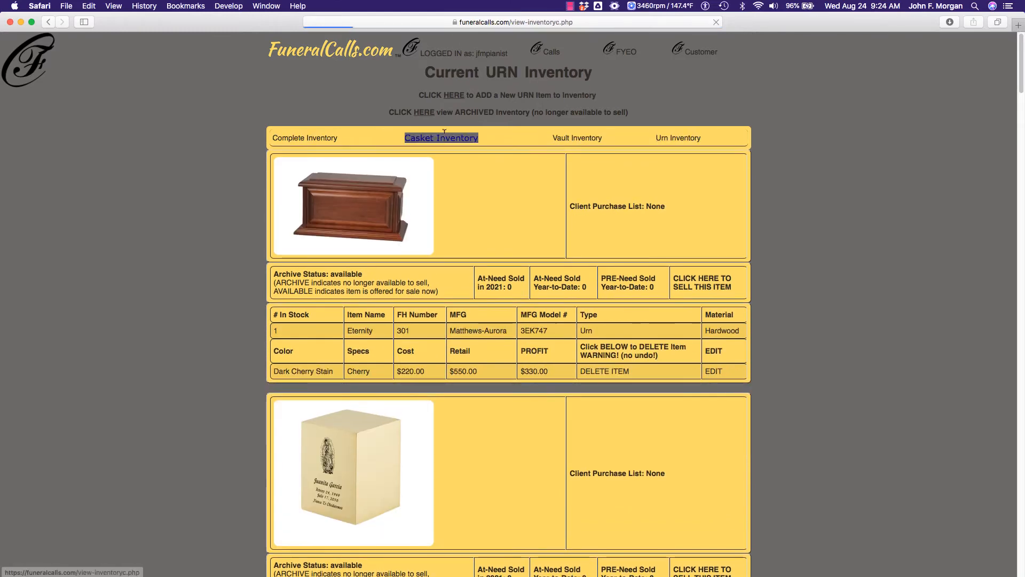
pyautogui.click(319, 137)
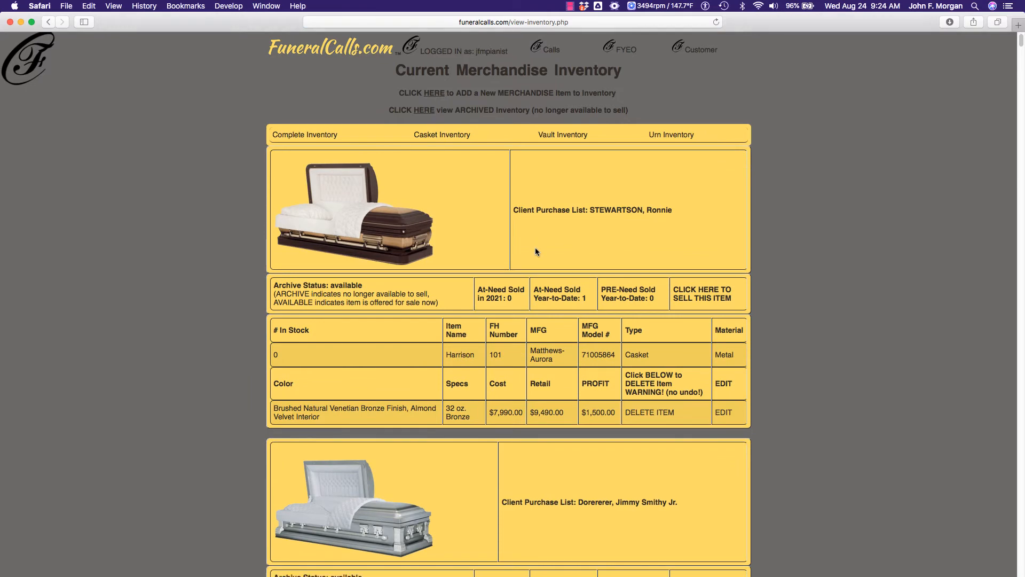
# Open the sale form of the 2308 Carlyle casket, review its stock and sales fields, and cancel without recording a sale.
pyautogui.scroll(-8, 536, 249)
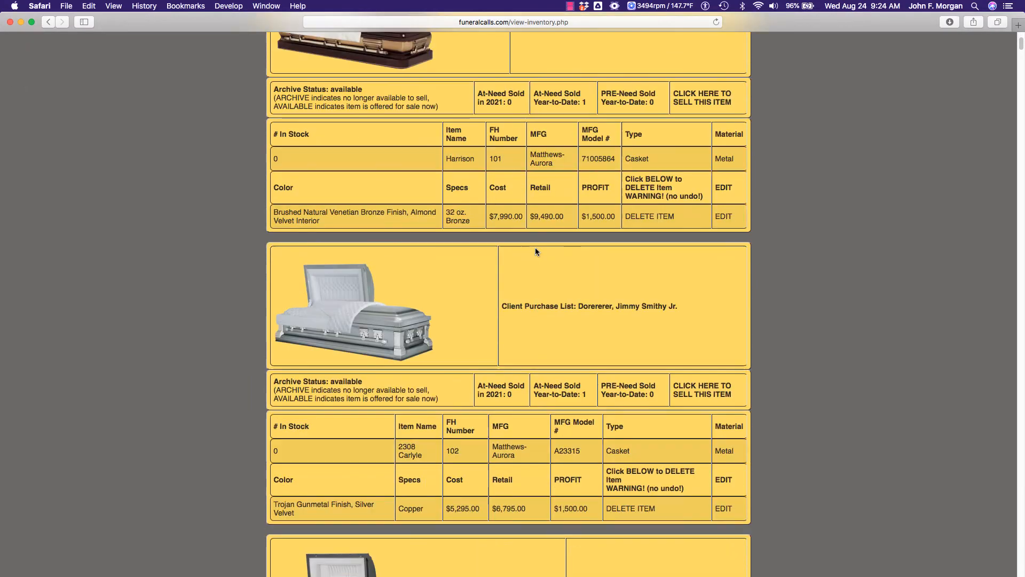
pyautogui.scroll(-2, 534, 248)
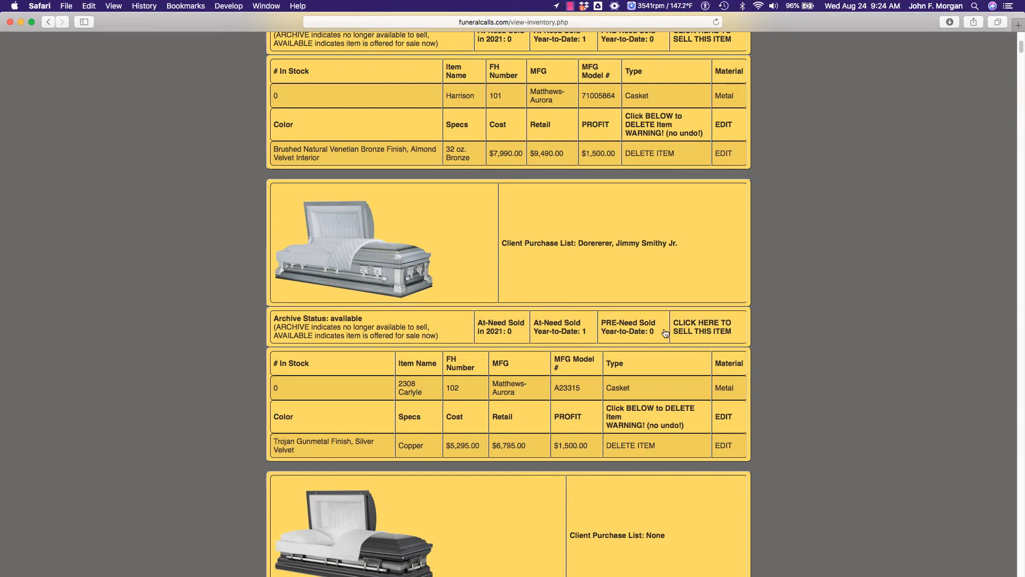
pyautogui.click(687, 327)
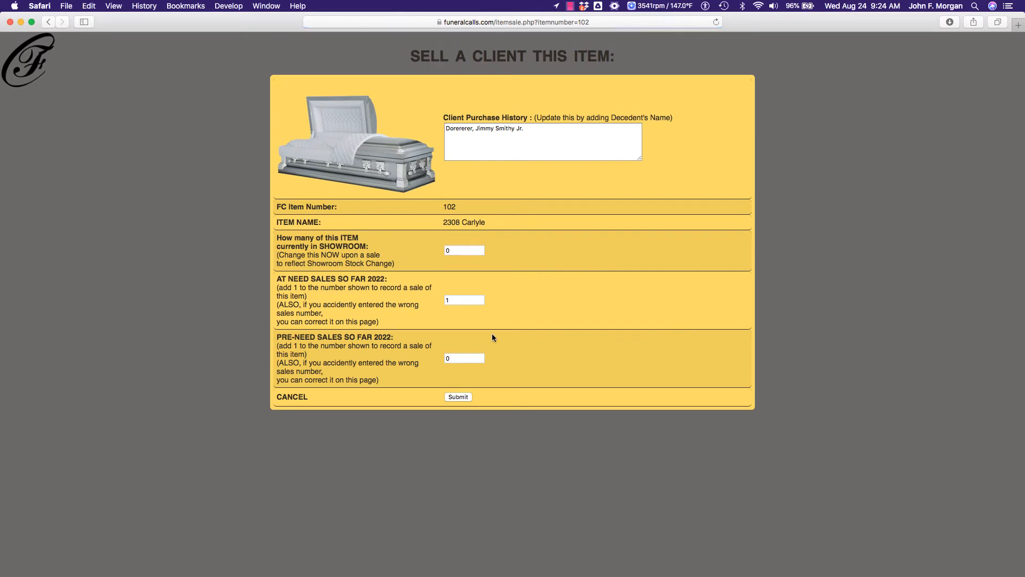
pyautogui.click(297, 397)
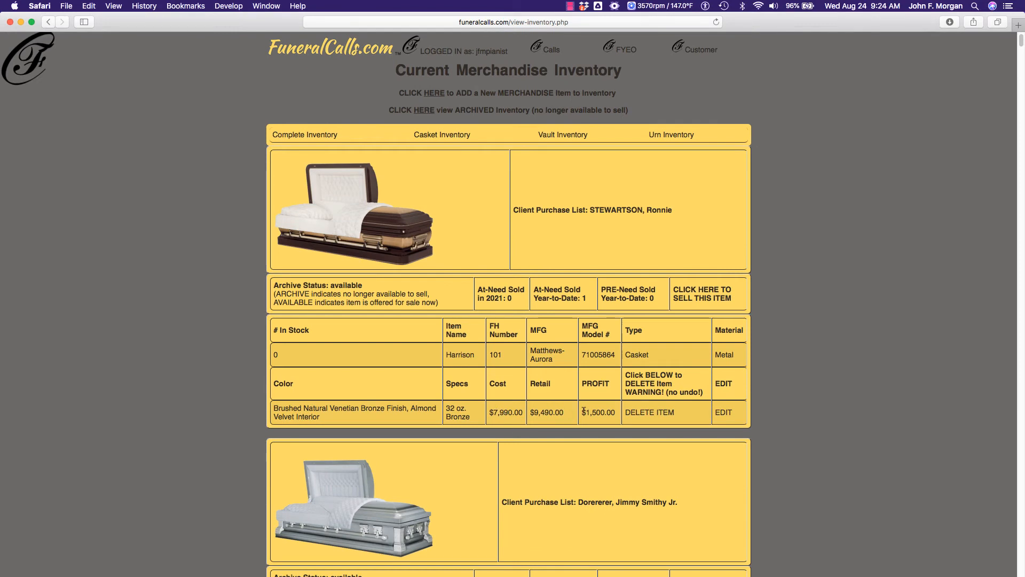
# View the archived merchandise that is no longer for sale, and return to the available inventory.
pyautogui.scroll(1, 584, 410)
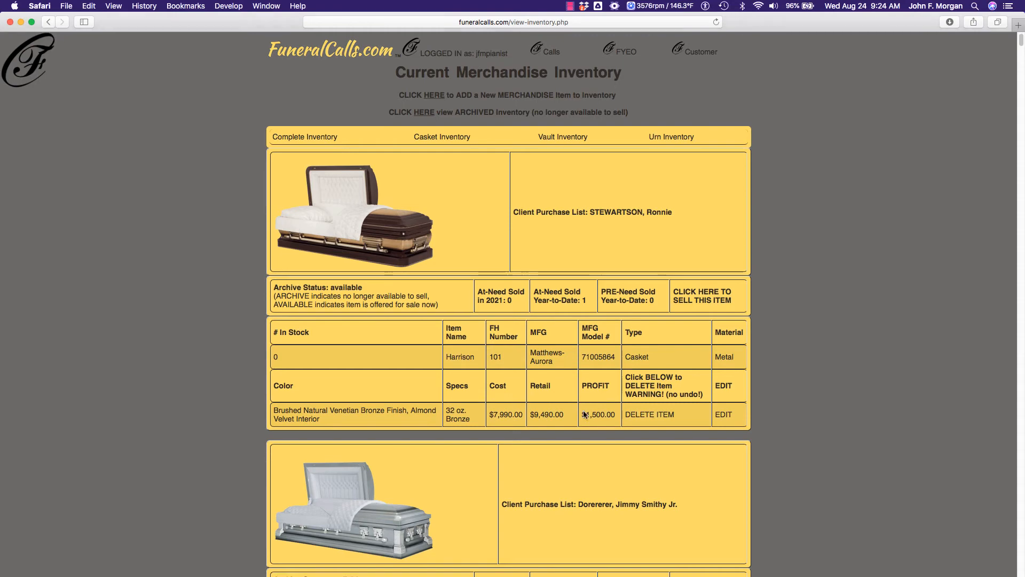
pyautogui.click(427, 115)
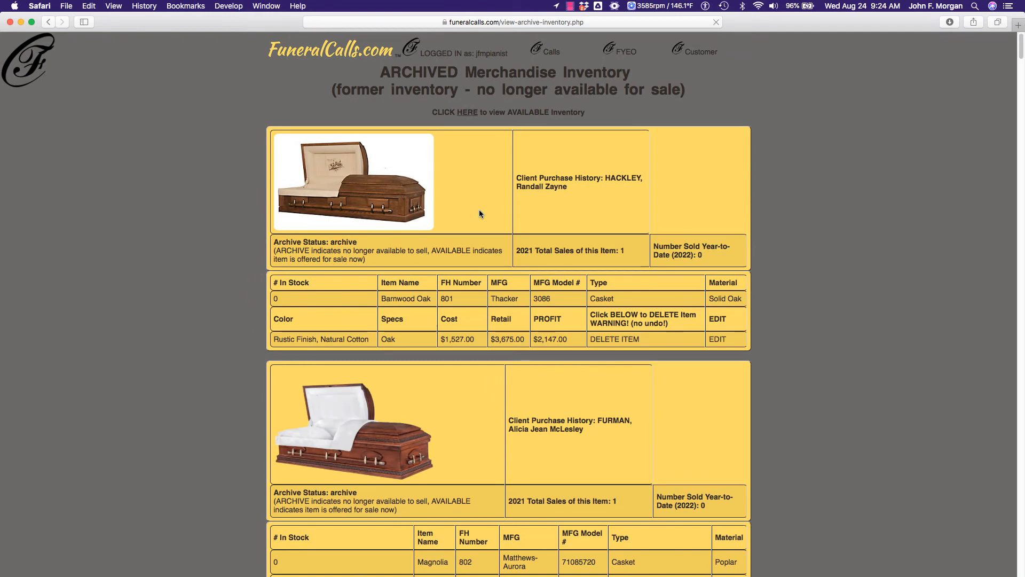
pyautogui.scroll(-5, 479, 213)
pyautogui.scroll(5, 479, 214)
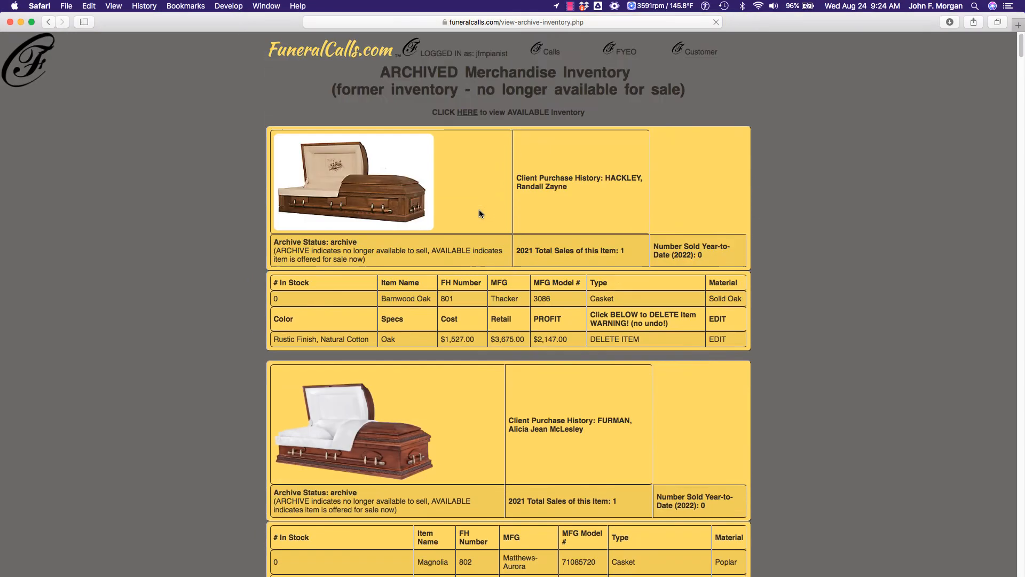
pyautogui.click(467, 113)
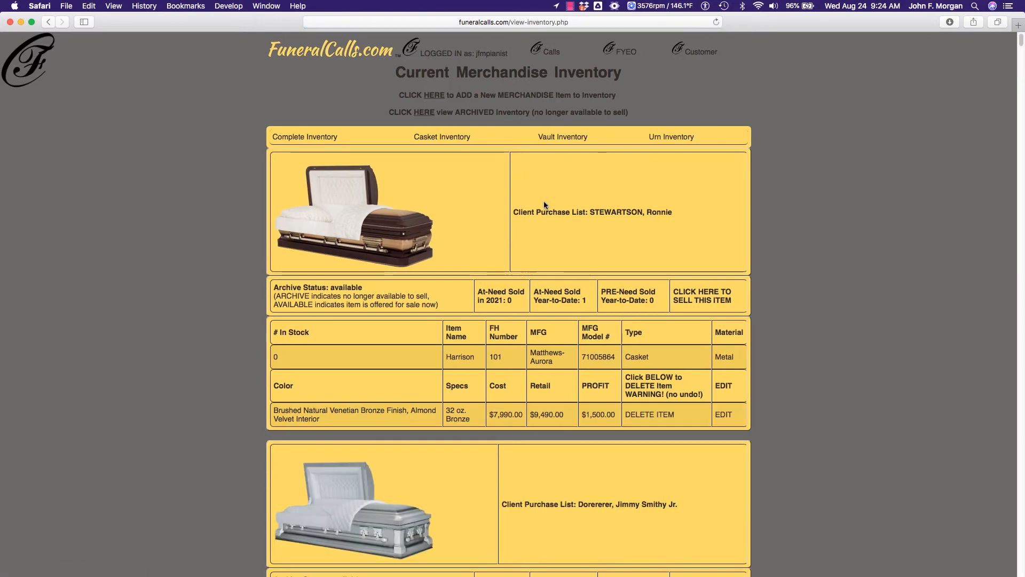
# Open the 2021 Merchandise Analysis of items sold and look through the items, inventory numbers and merchandise gross per call.
pyautogui.moveTo(621, 57)
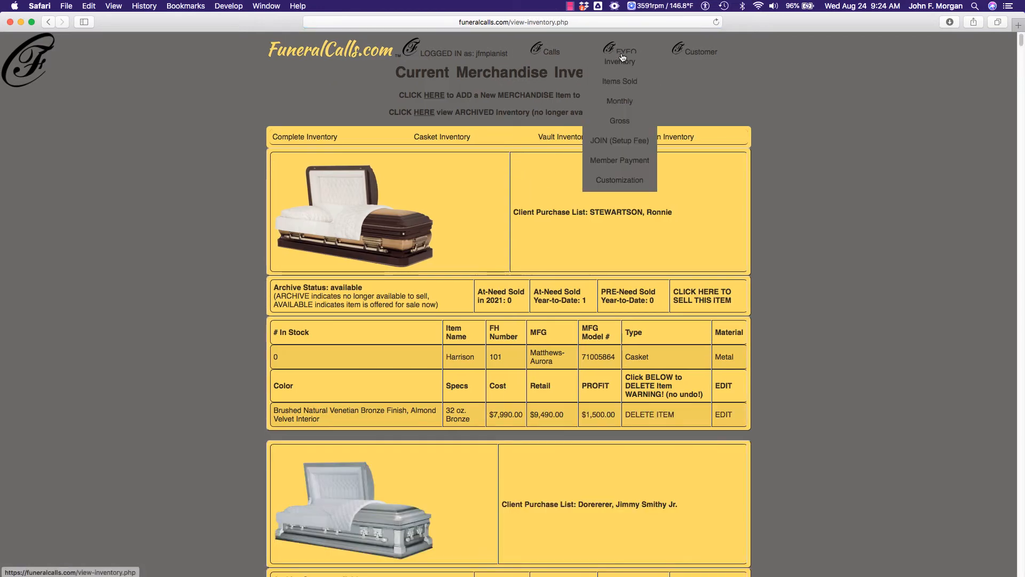
pyautogui.click(620, 84)
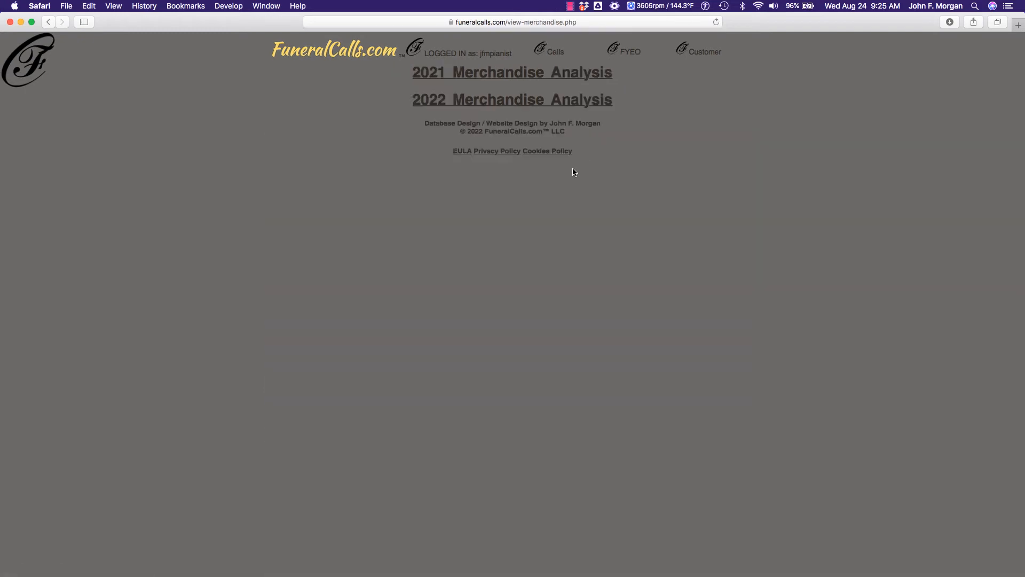
pyautogui.click(504, 80)
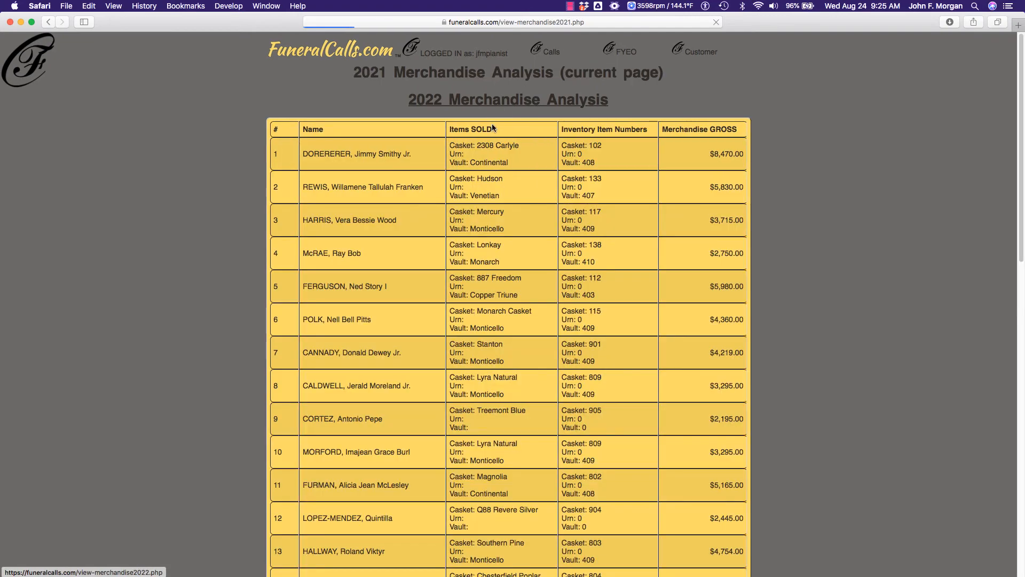
pyautogui.scroll(-1, 516, 276)
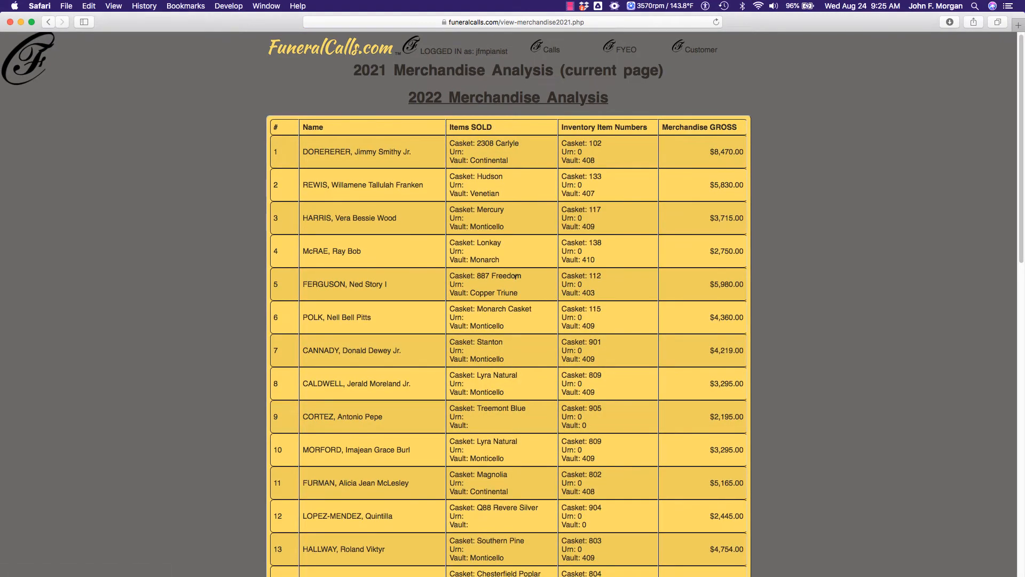
pyautogui.scroll(-2, 516, 277)
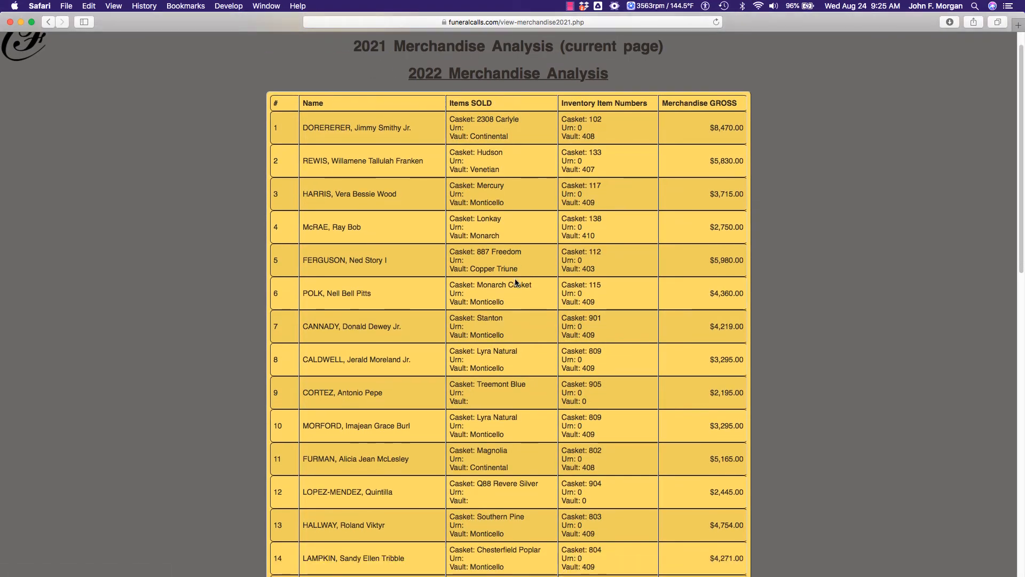
# Look through the rest of the 2021 Merchandise Analysis down to the merchandise gross total.
pyautogui.scroll(-3, 516, 278)
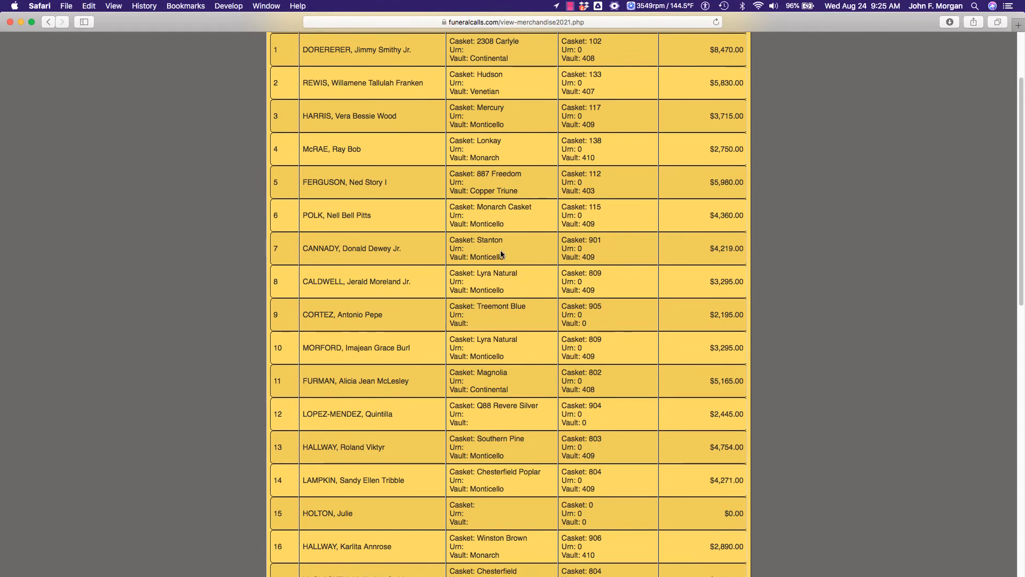
pyautogui.scroll(-10, 501, 253)
pyautogui.scroll(-3, 500, 249)
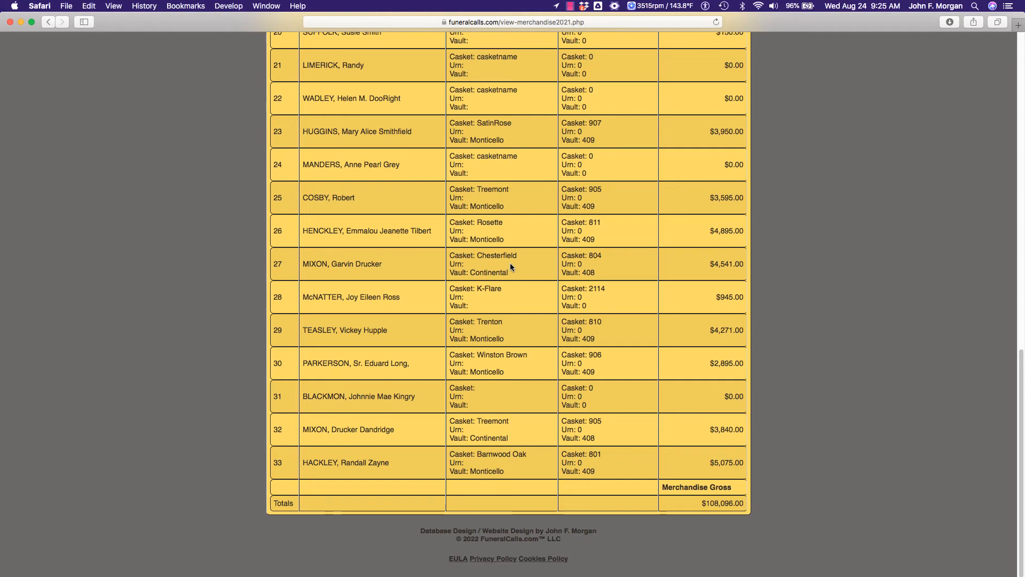
pyautogui.press('Home')
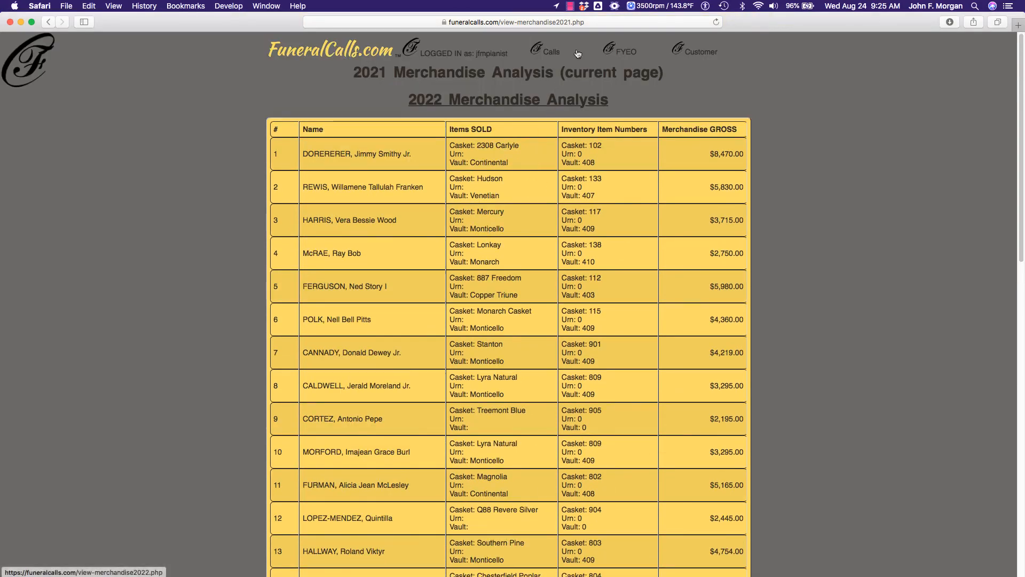
# Open the monthly reports, switch to the 2021 archive, and inspect the call counts for January, February and March.
pyautogui.moveTo(622, 51)
pyautogui.click(625, 110)
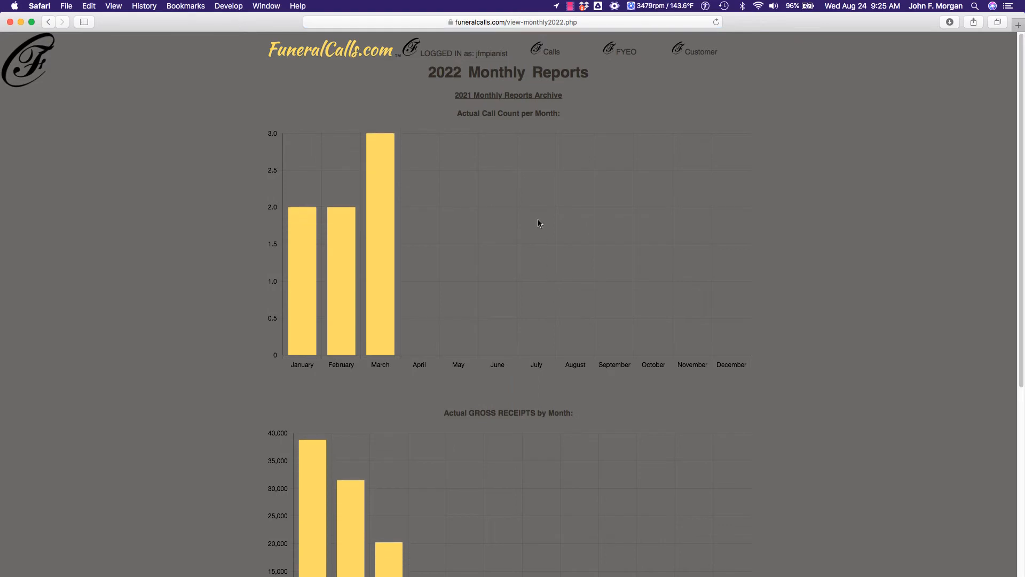
pyautogui.click(506, 96)
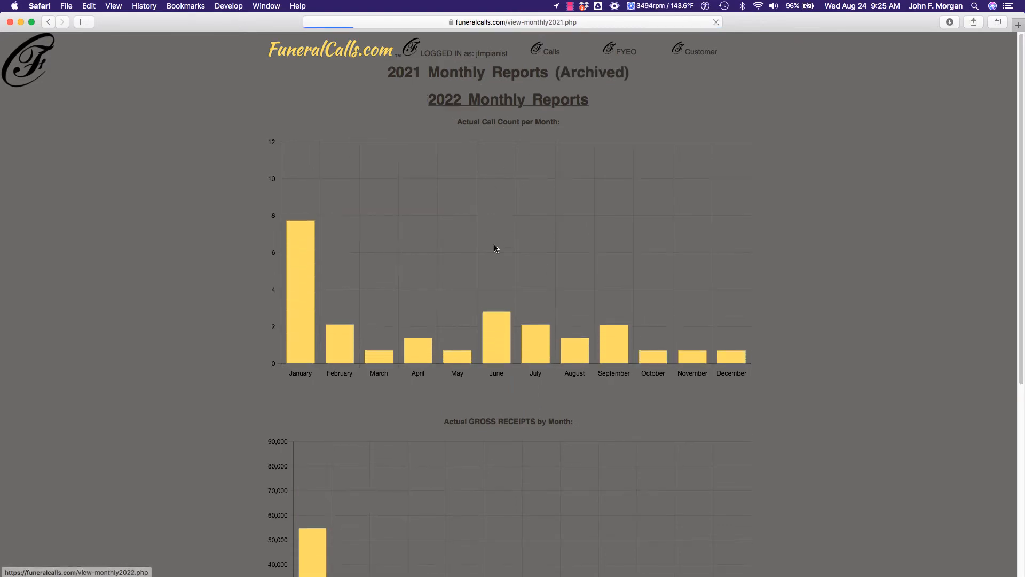
pyautogui.moveTo(308, 311)
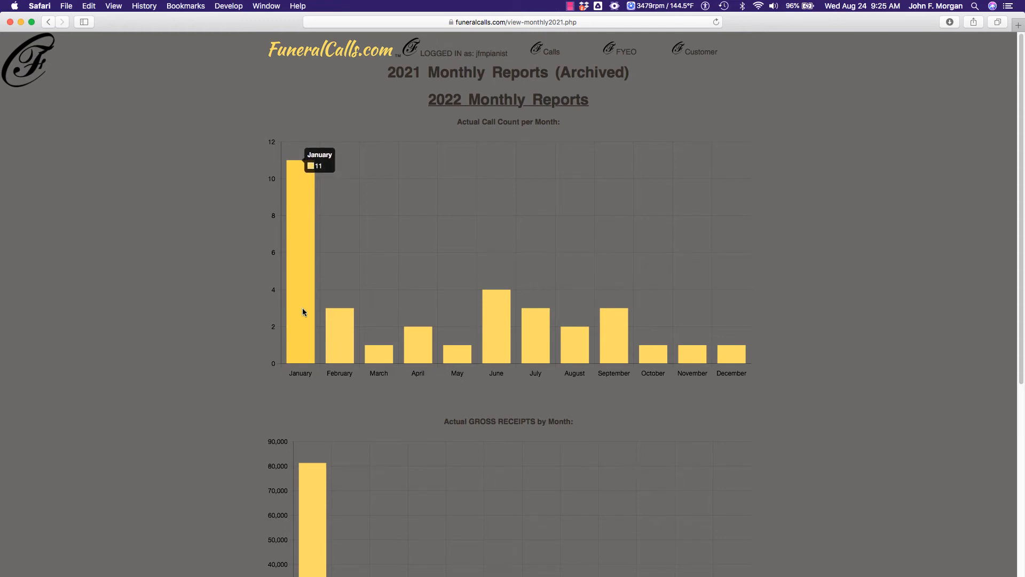
pyautogui.moveTo(341, 324)
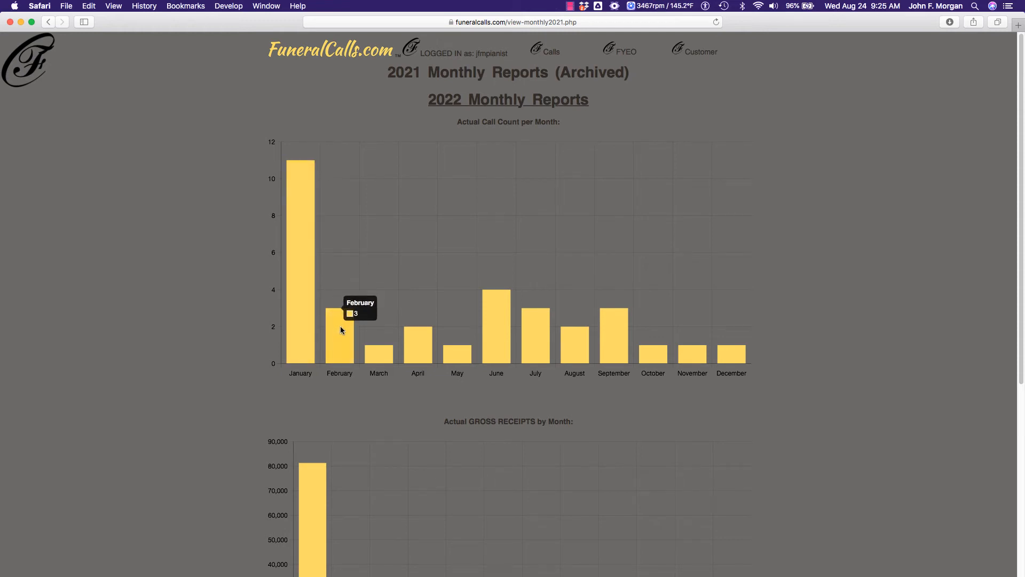
pyautogui.moveTo(379, 355)
# Examine the 2021 gross receipts by month chart, checking the January and April values.
pyautogui.scroll(-5, 379, 355)
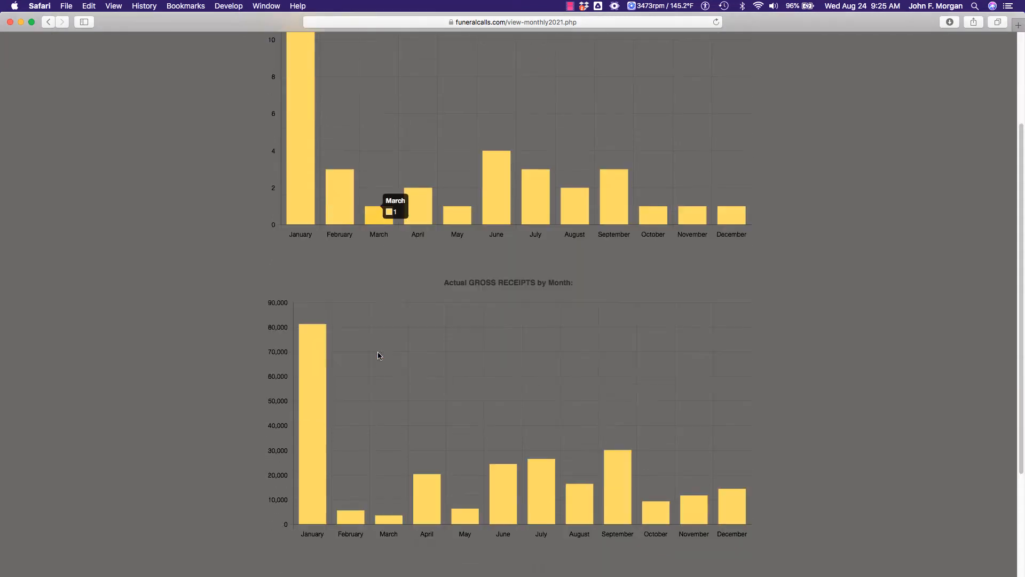
pyautogui.scroll(-3, 378, 355)
pyautogui.moveTo(316, 345)
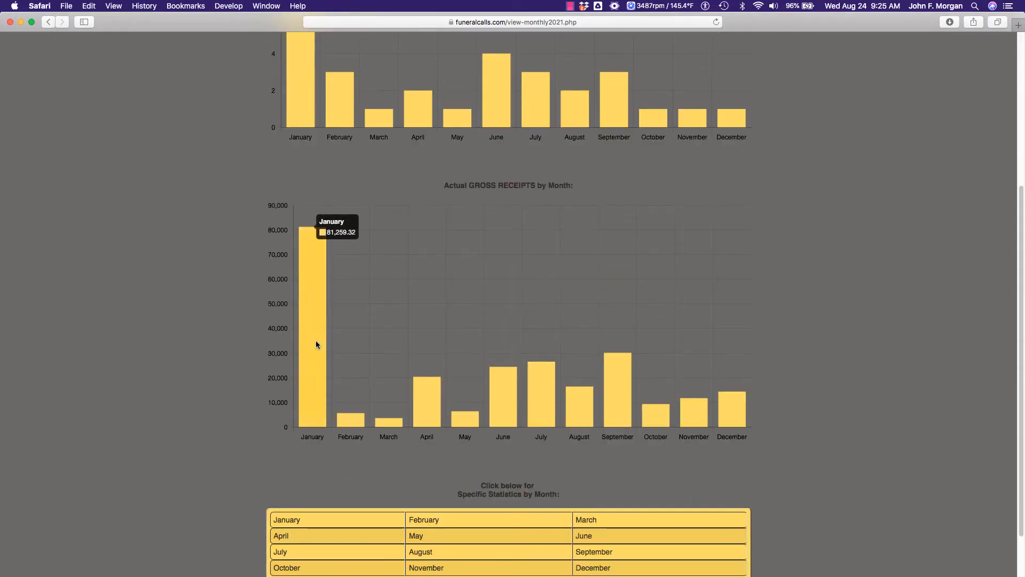
pyautogui.scroll(-1, 315, 341)
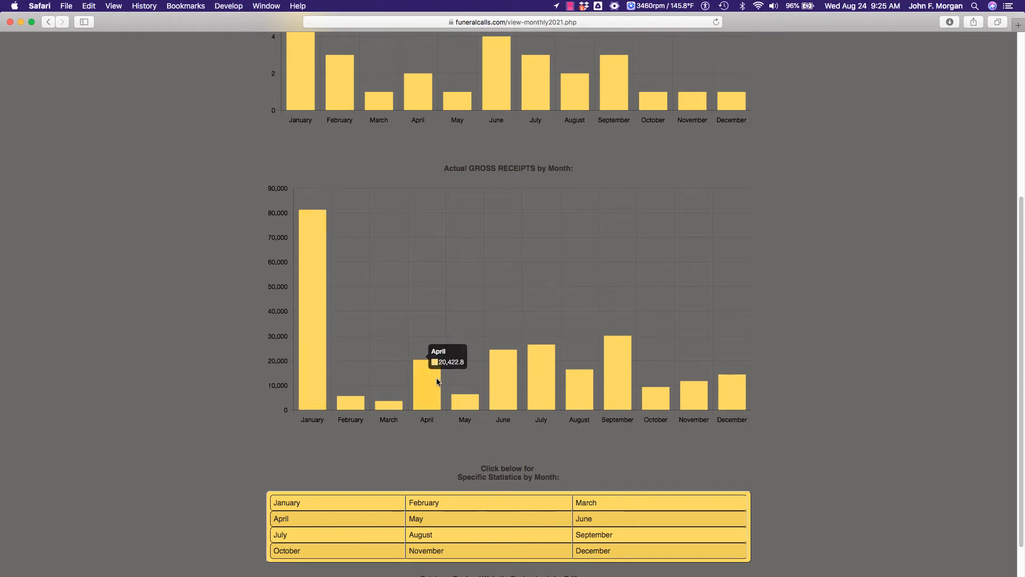
pyautogui.scroll(-3, 434, 378)
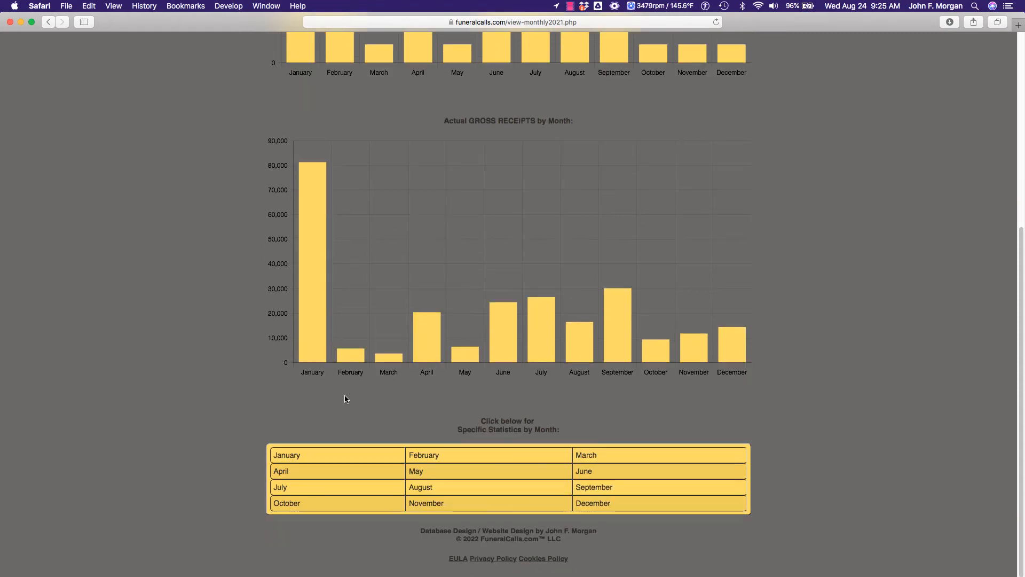
# View the specific 2021 gross income/receipts statistics for January, April and December.
pyautogui.click(282, 457)
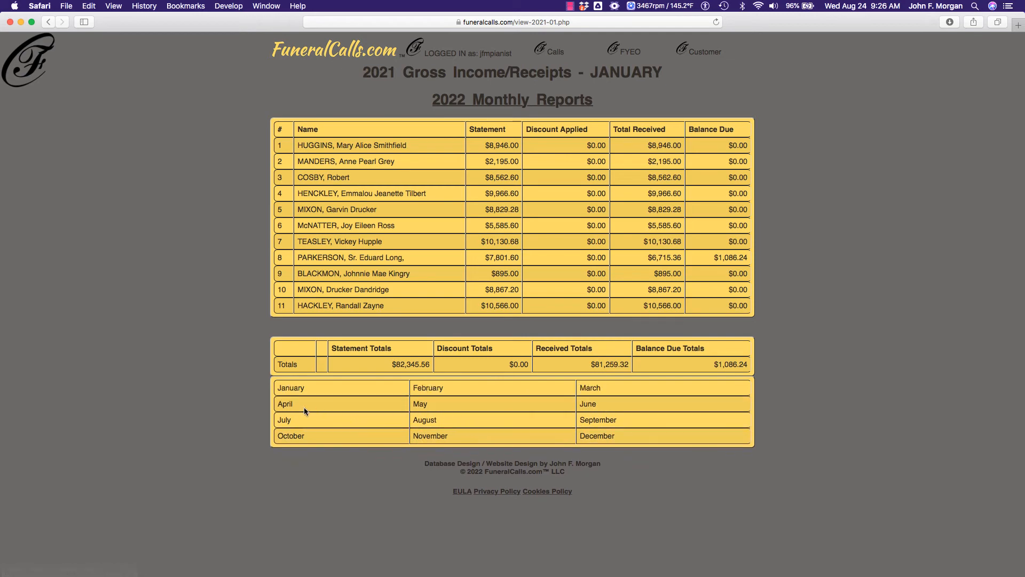
pyautogui.click(286, 405)
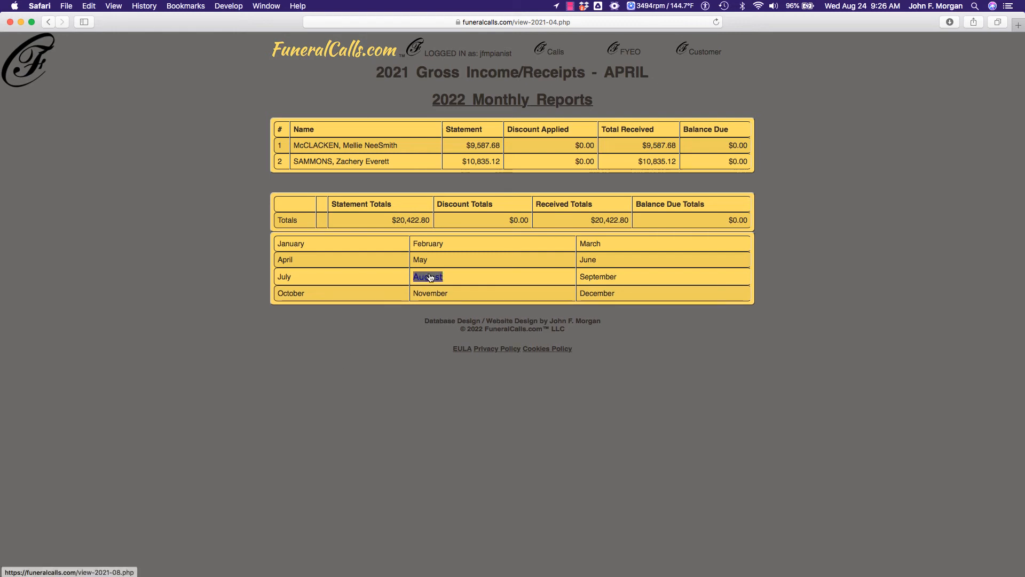
pyautogui.click(593, 293)
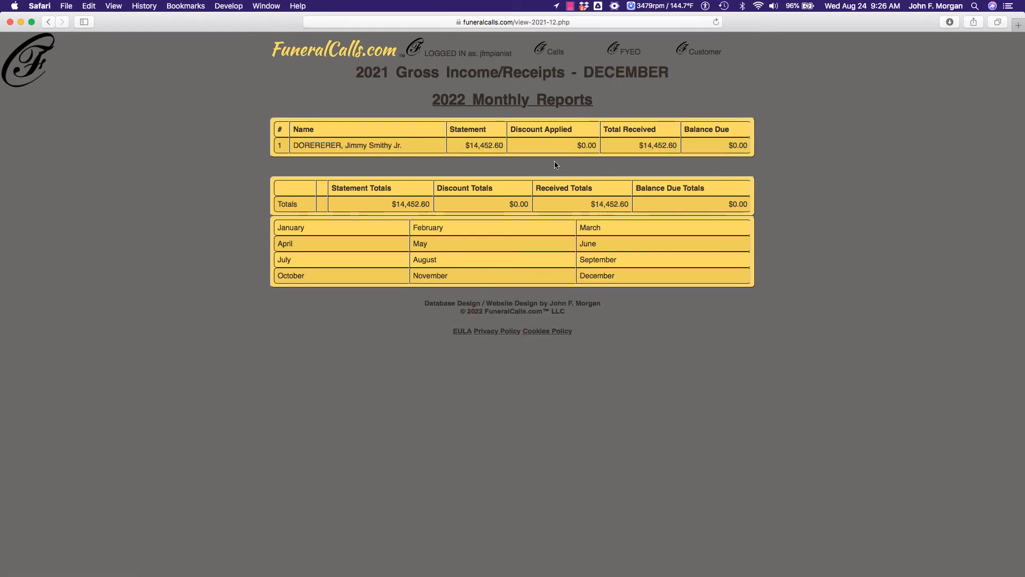
# Open the gross income report, switch to the 2021 summary, and review its receipts, merchandise sales and pre-need totals.
pyautogui.moveTo(554, 56)
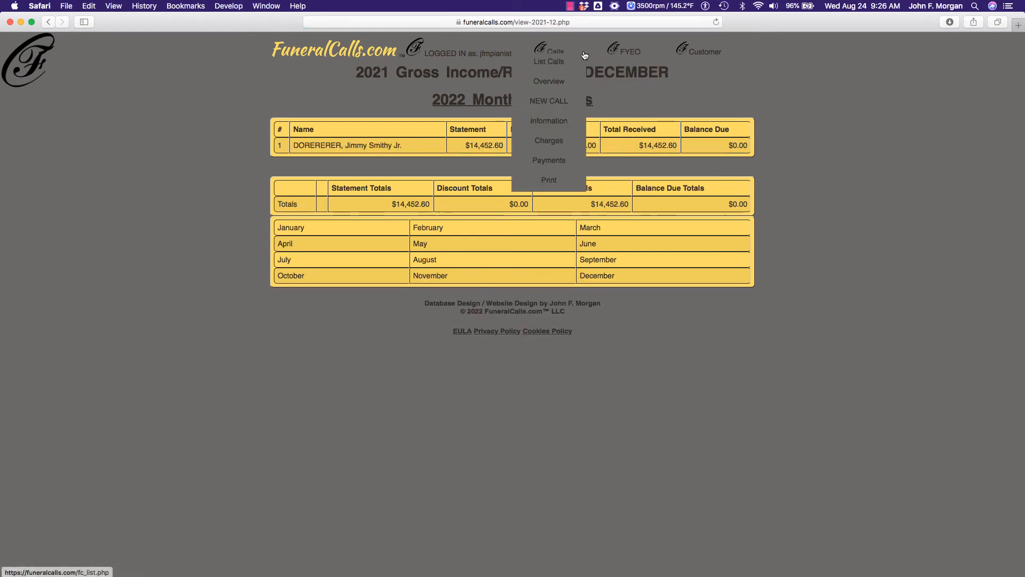
pyautogui.moveTo(622, 52)
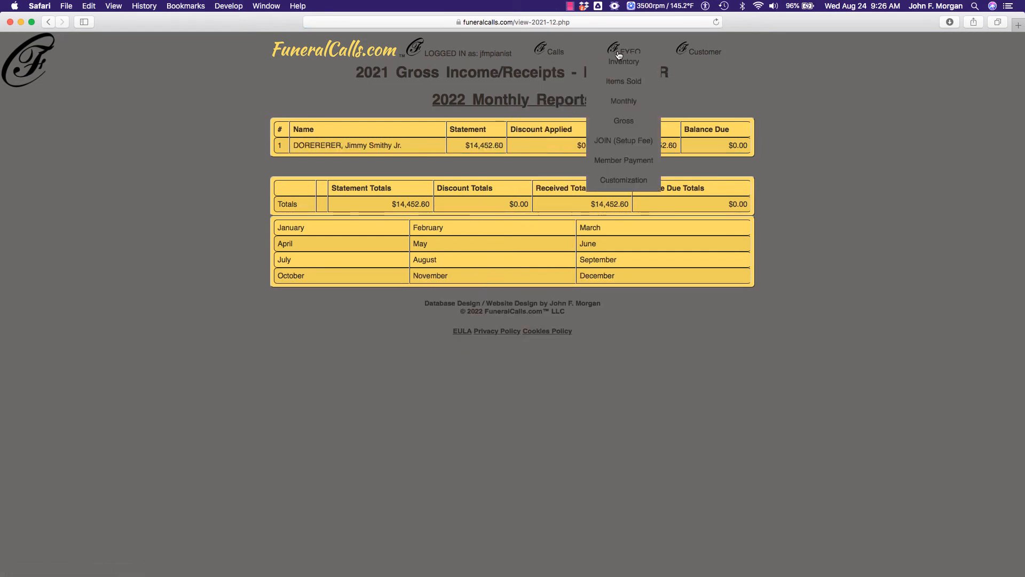
pyautogui.click(624, 123)
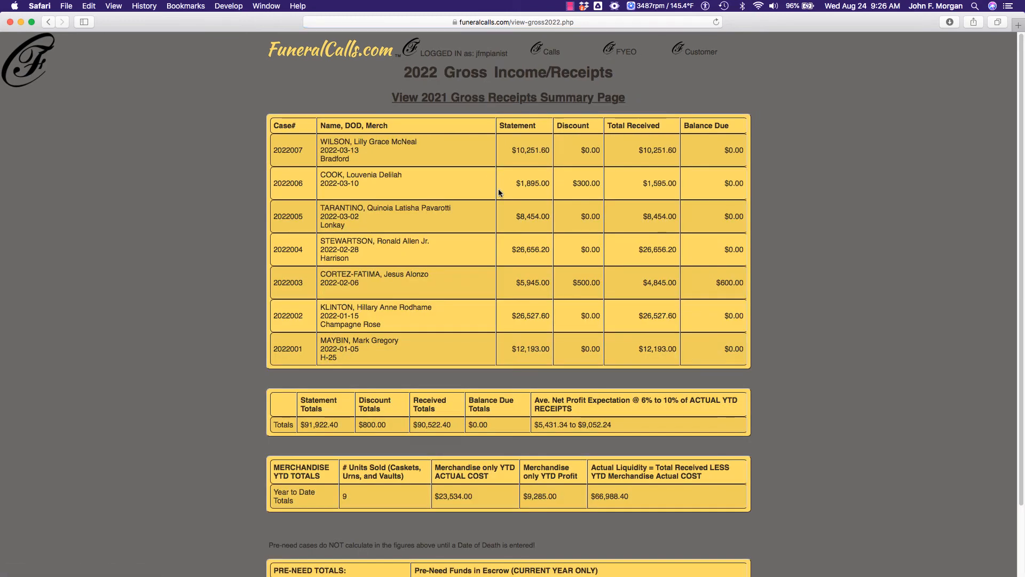
pyautogui.click(483, 99)
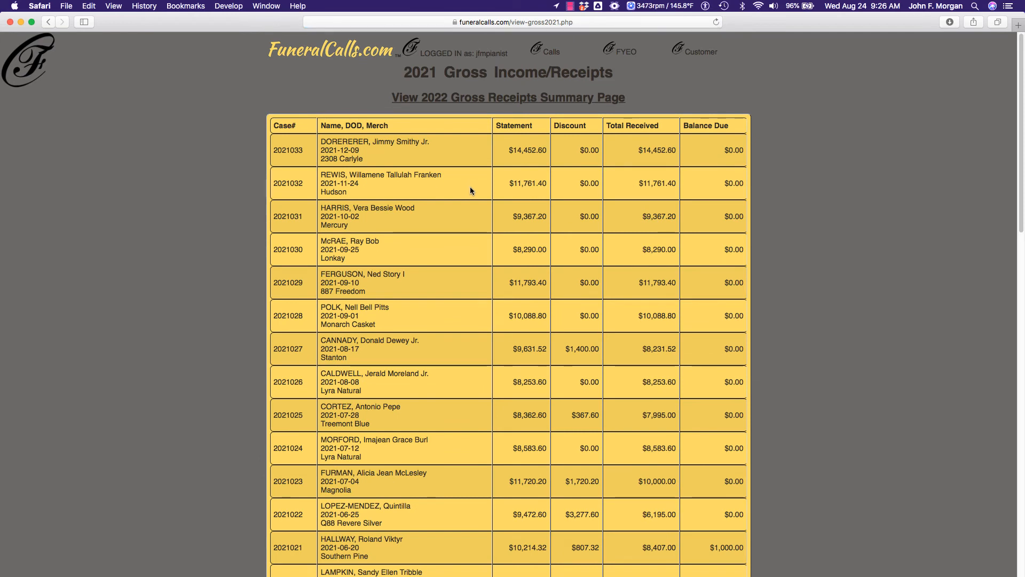
pyautogui.scroll(-20, 471, 188)
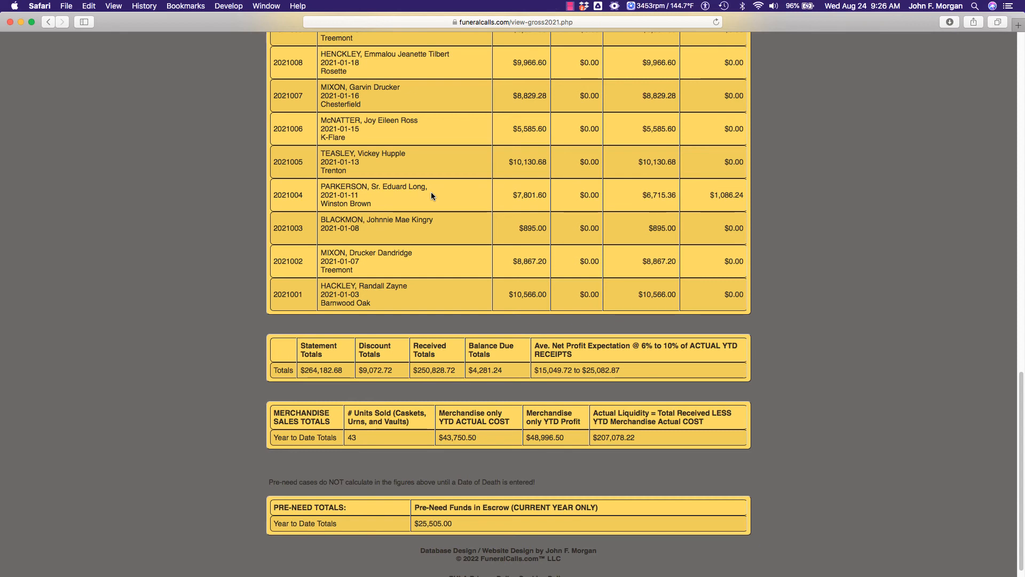
pyautogui.scroll(-1, 431, 191)
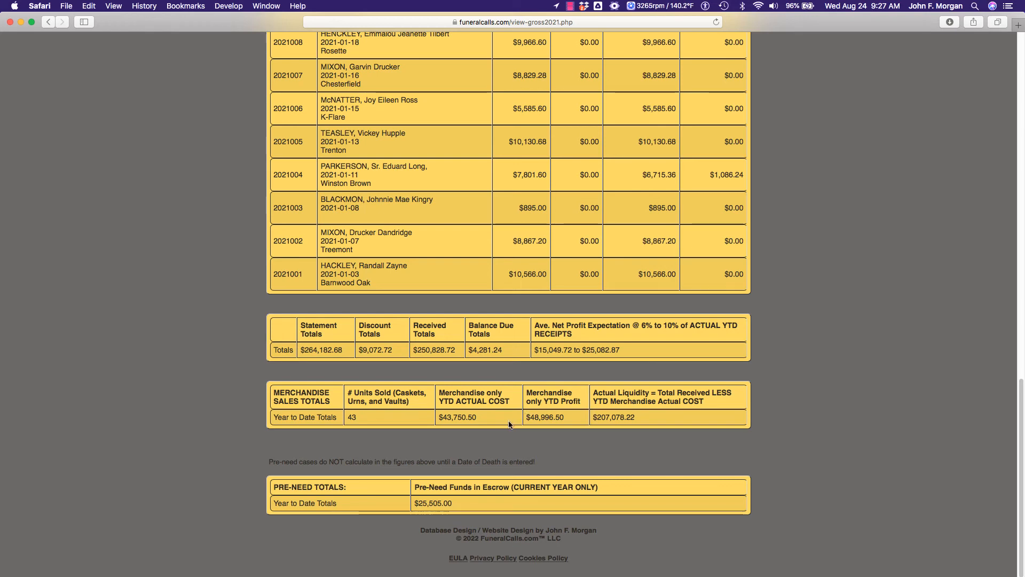
pyautogui.scroll(20, 509, 422)
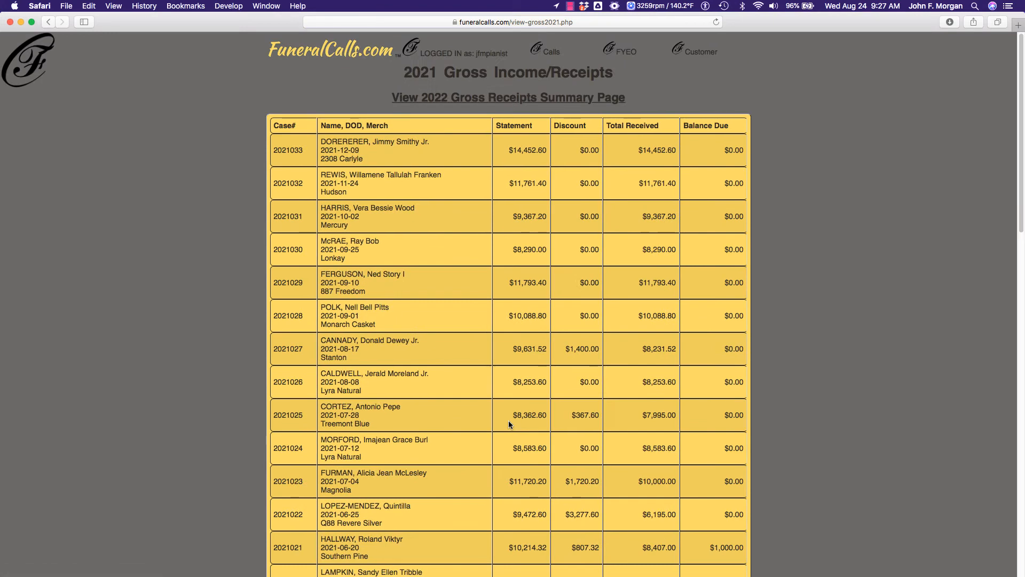
# Open the Virtual Showroom and view only the available caskets, followed by only the available burial vaults.
pyautogui.moveTo(624, 54)
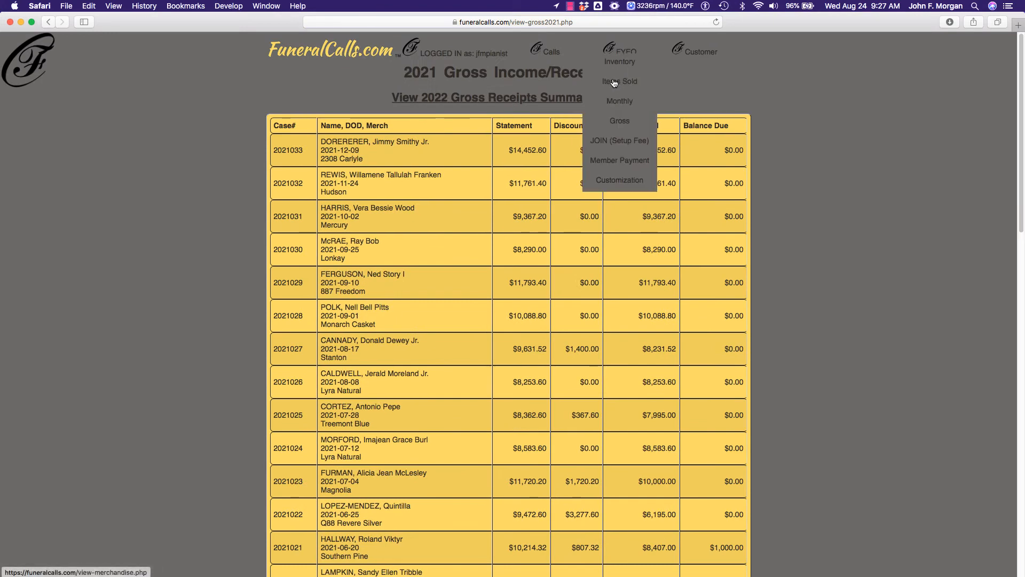
pyautogui.moveTo(691, 52)
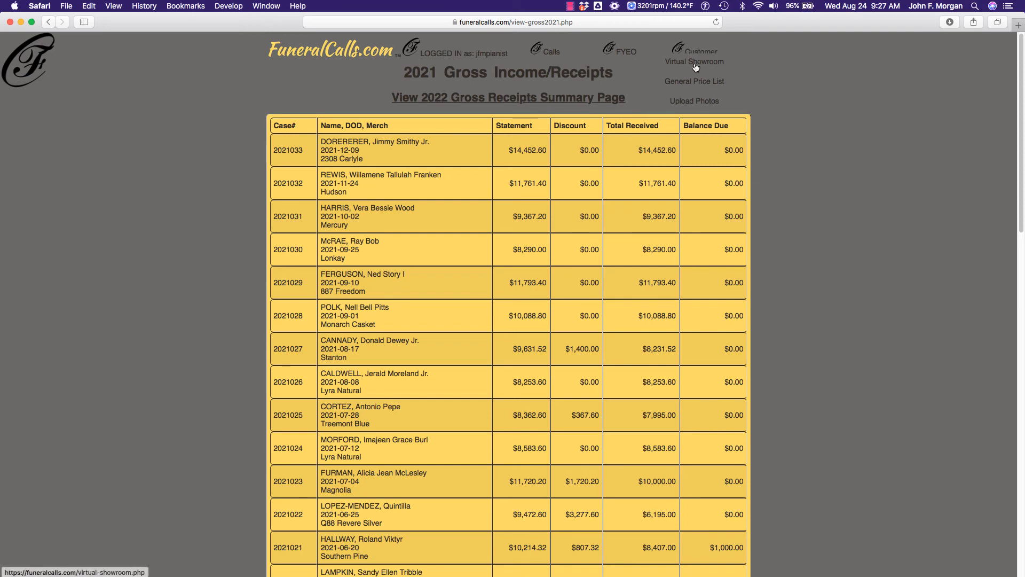
pyautogui.click(695, 63)
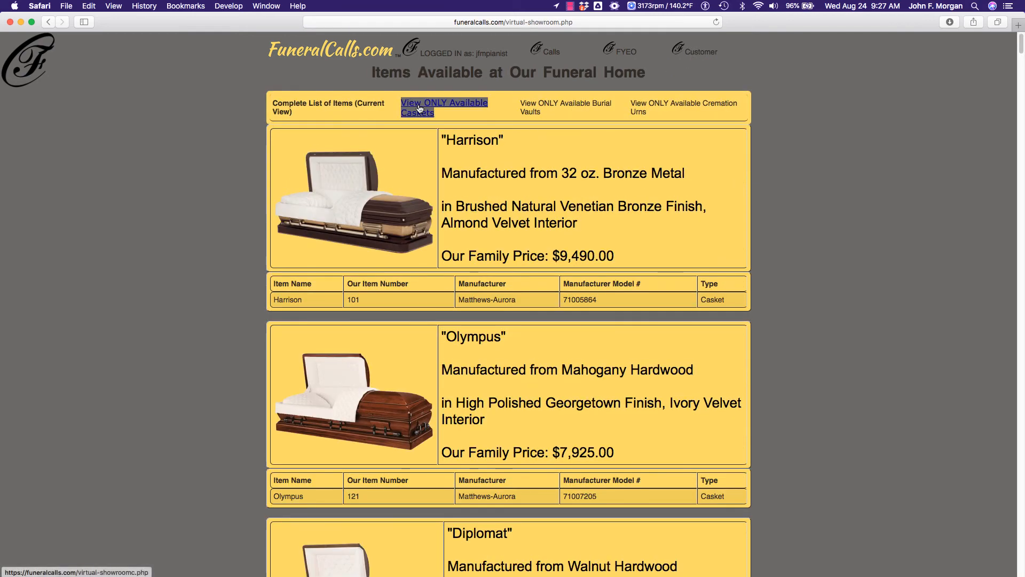
pyautogui.click(420, 107)
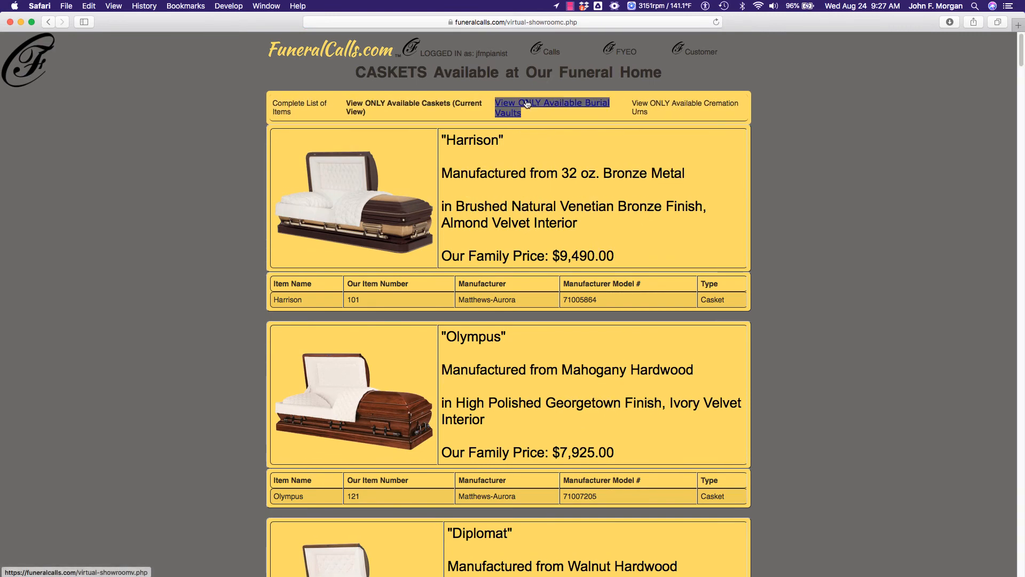
pyautogui.click(526, 103)
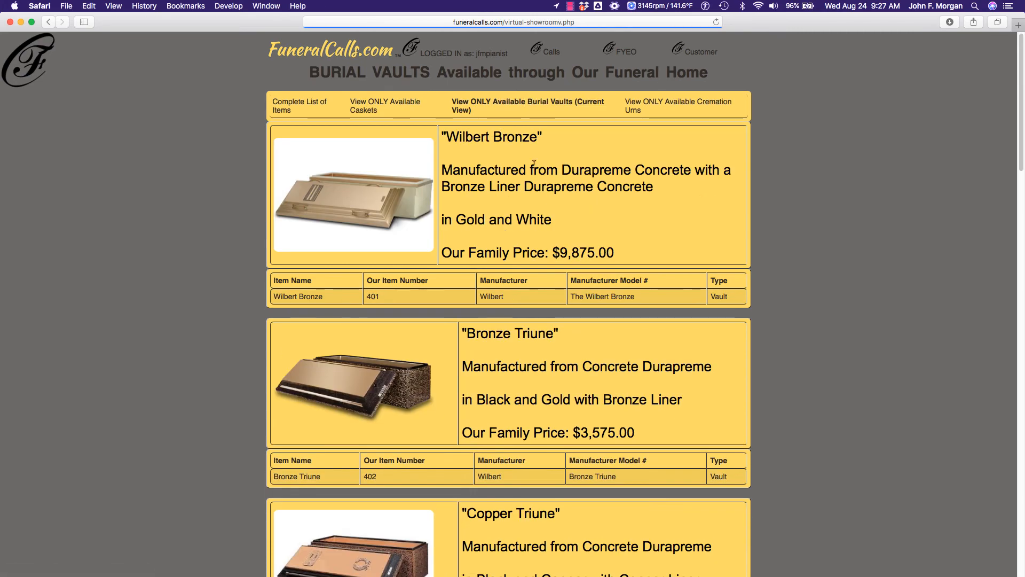
pyautogui.scroll(-3, 542, 212)
pyautogui.scroll(-10, 543, 212)
pyautogui.scroll(15, 673, 124)
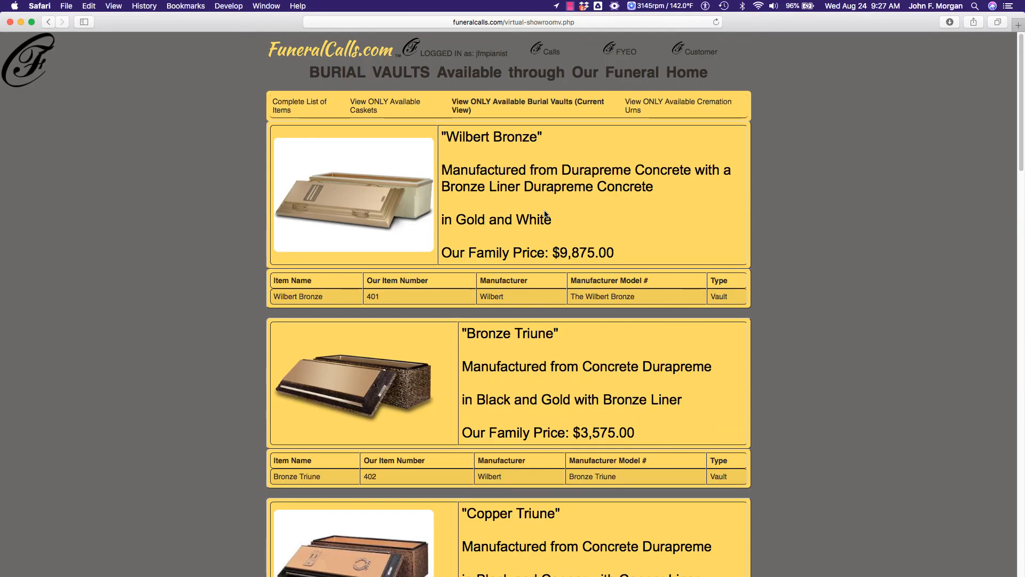
# View only the available cremation urns in the showroom before returning to the complete list of items.
pyautogui.click(681, 104)
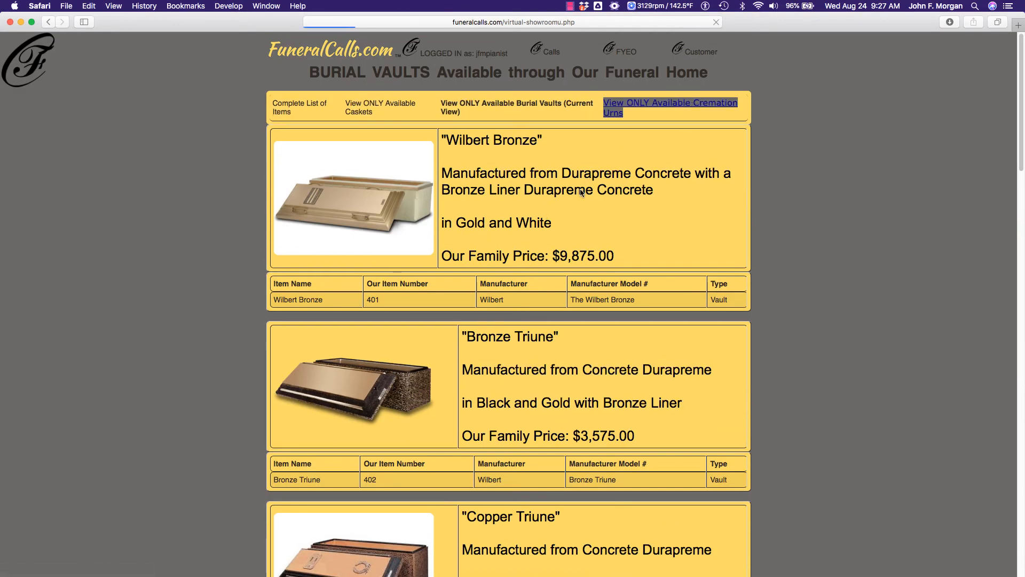
pyautogui.scroll(-10, 571, 202)
pyautogui.scroll(10, 571, 202)
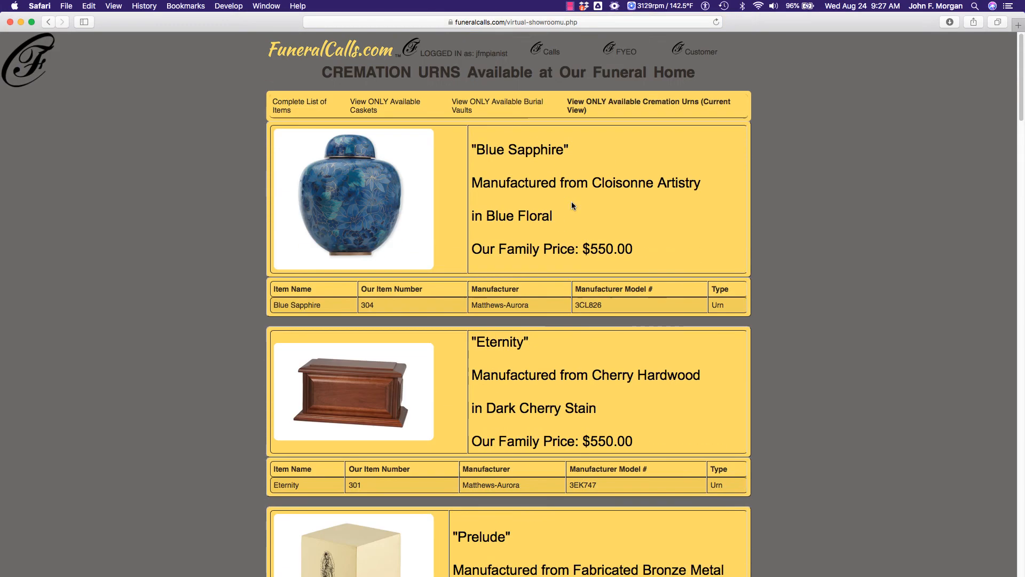
pyautogui.click(299, 105)
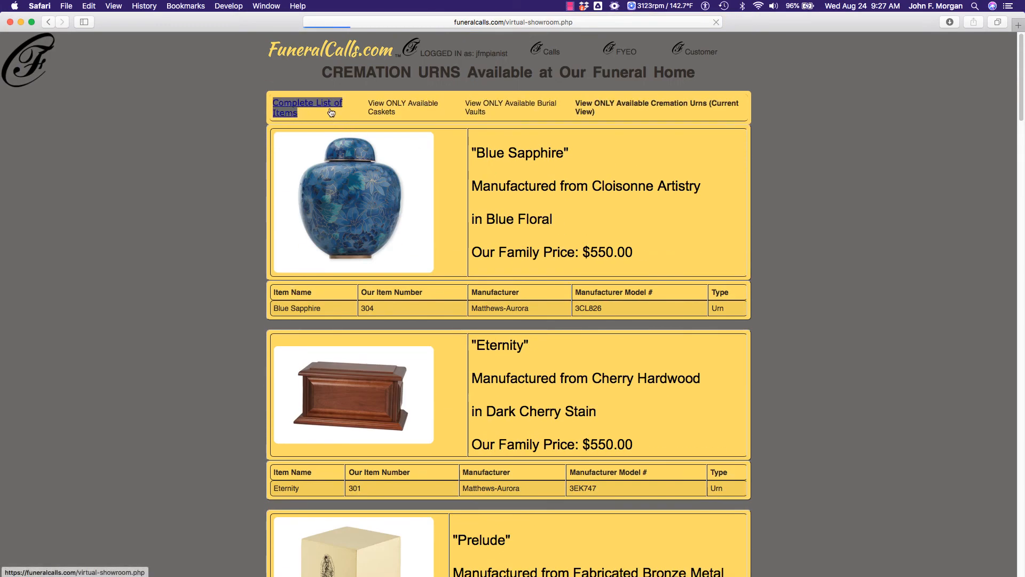
pyautogui.click(444, 107)
# Open the current General Price List and review its services, packages, cash advances and vault company charges.
pyautogui.moveTo(689, 60)
pyautogui.click(694, 99)
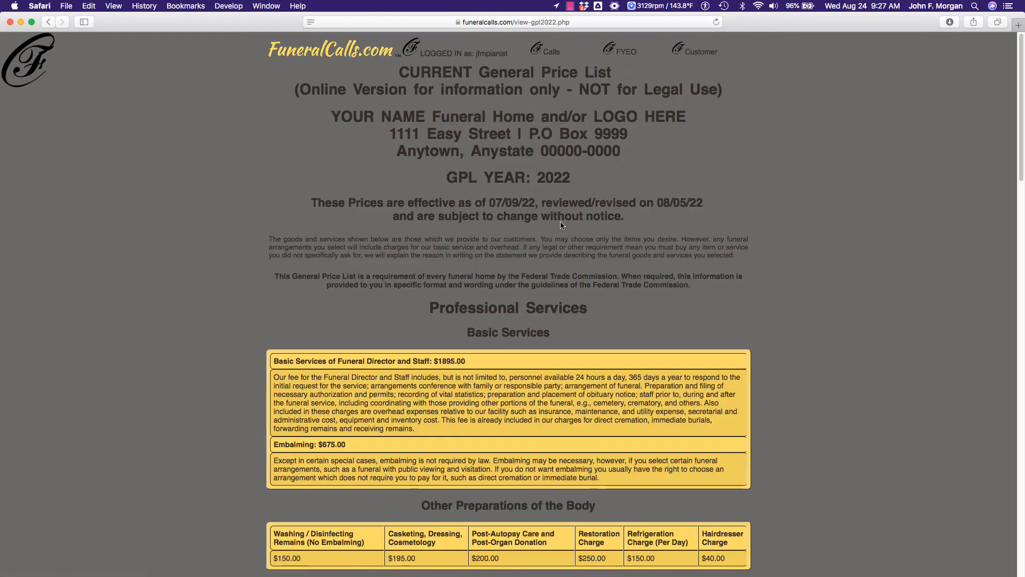
pyautogui.scroll(-15, 561, 224)
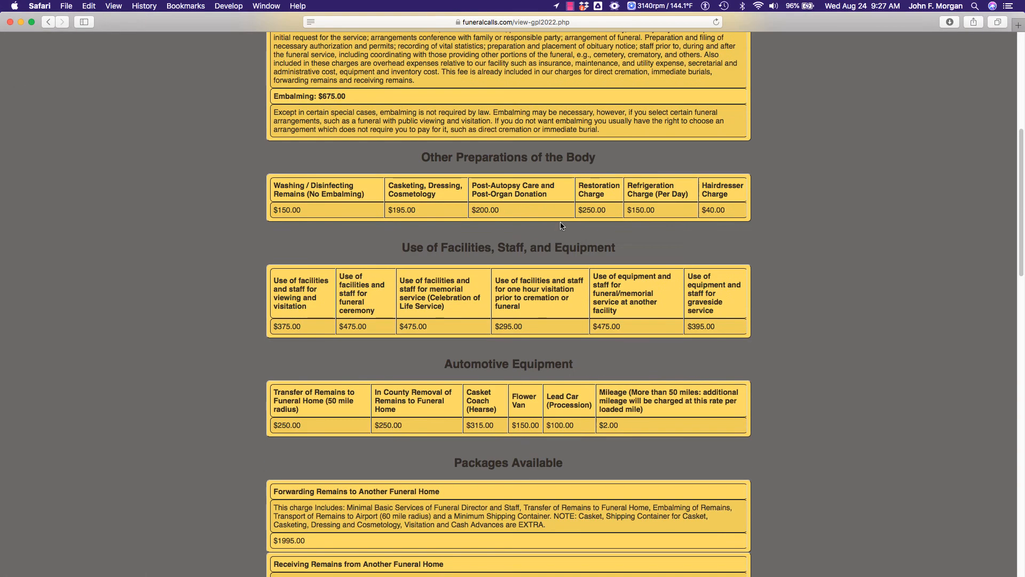
pyautogui.scroll(-12, 561, 220)
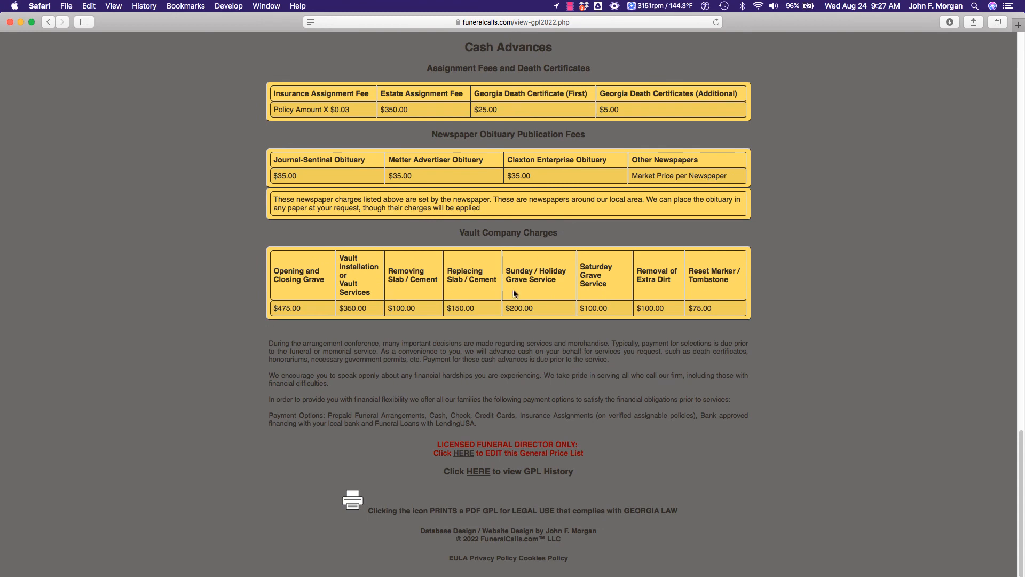
# Try to open the General Price List for editing, and go back to the price list page.
pyautogui.click(464, 453)
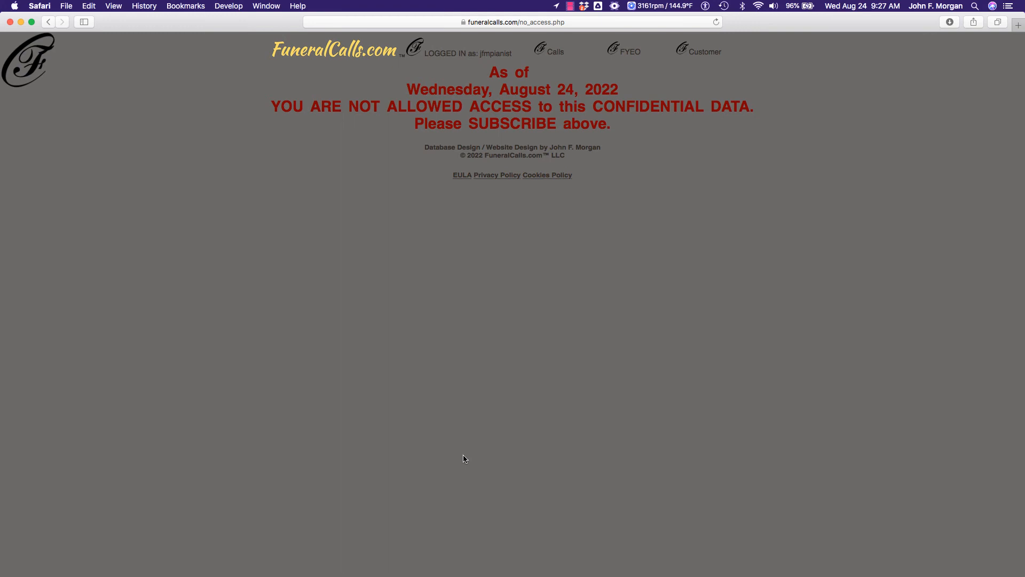
pyautogui.press('super+bracketleft')
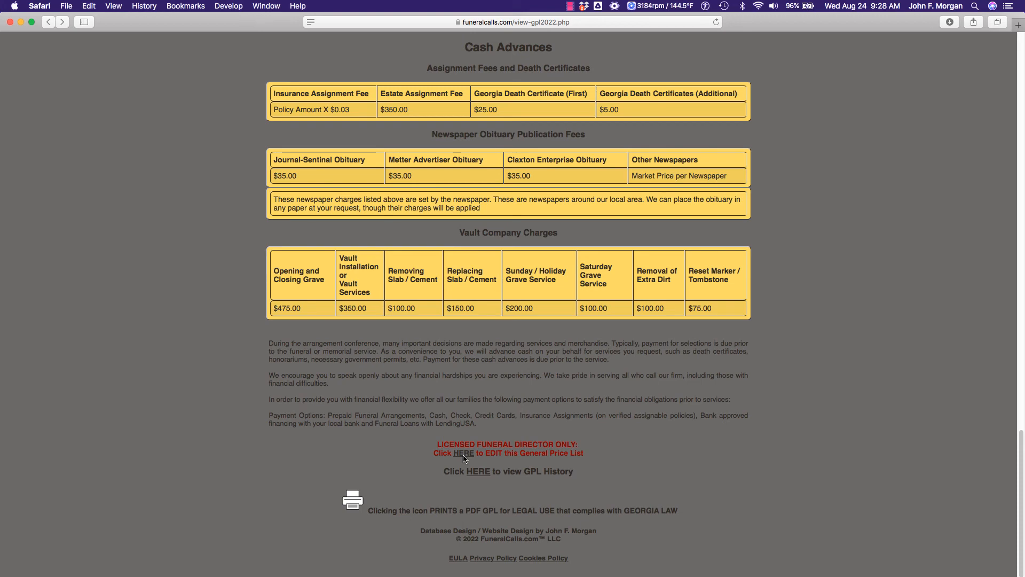
# Open the GPL history, review the 2022 and 2021 price lists, and return to the current General Price List.
pyautogui.click(481, 475)
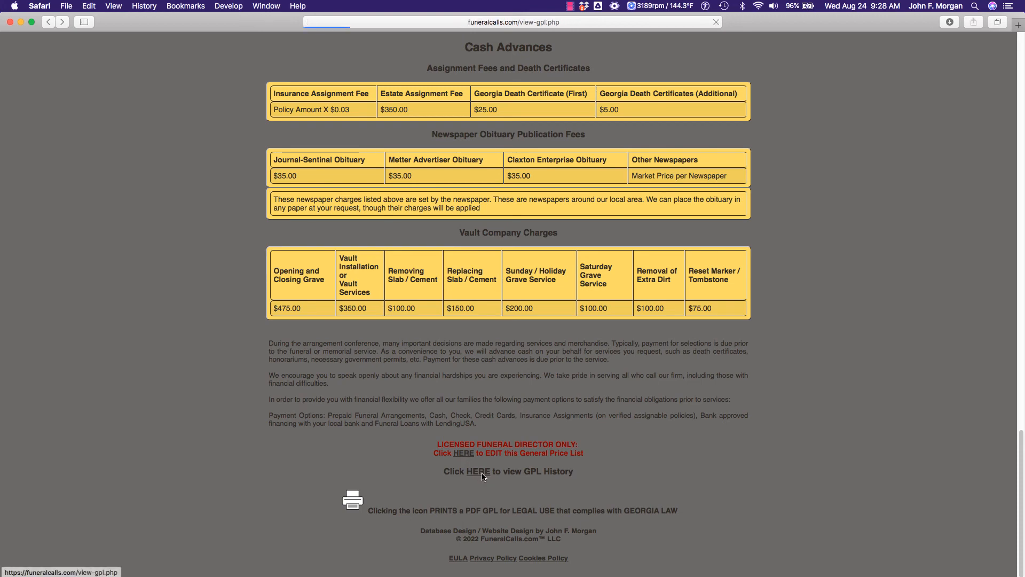
pyautogui.scroll(-15, 482, 474)
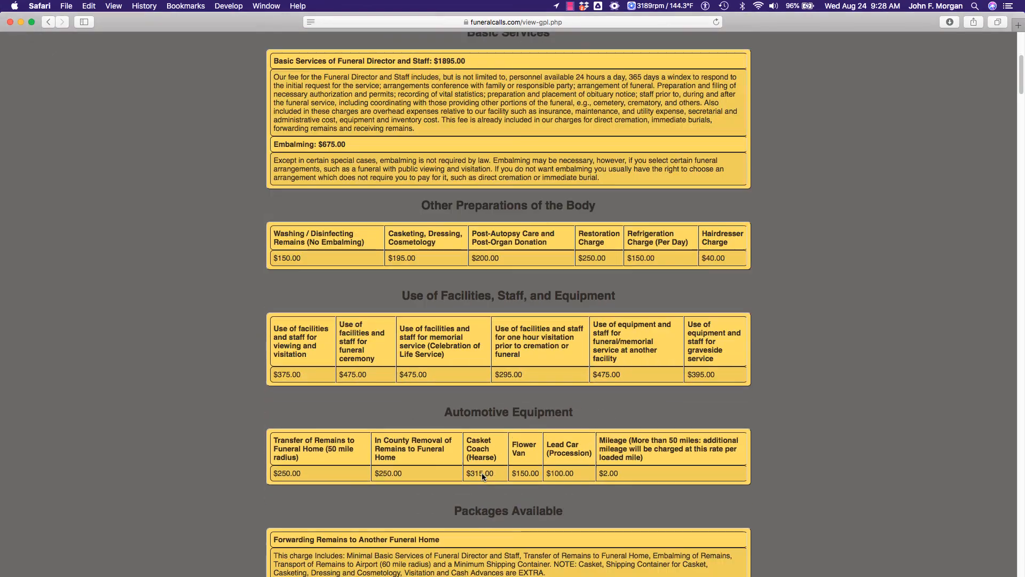
pyautogui.scroll(-12, 483, 476)
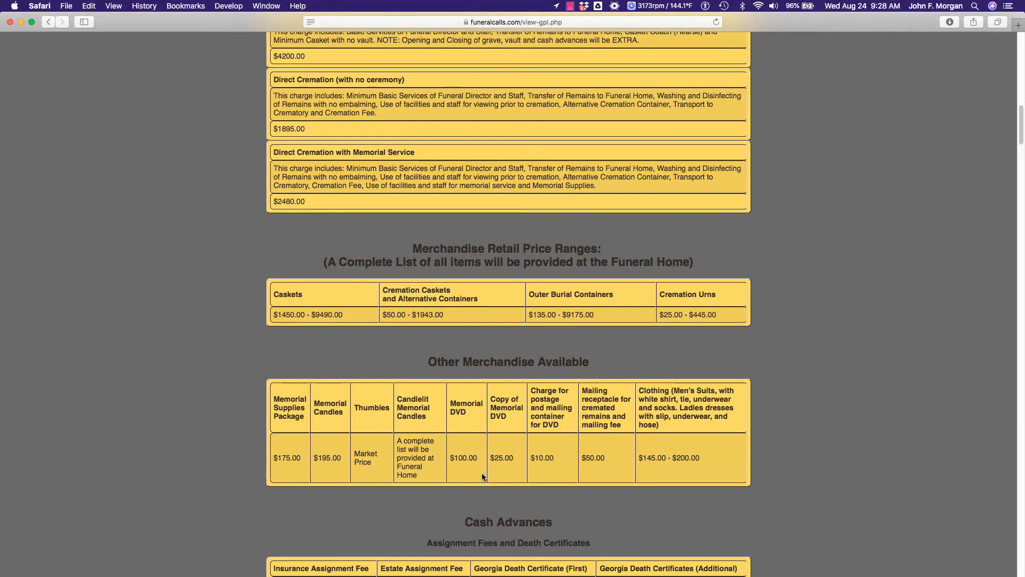
pyautogui.scroll(-3, 482, 475)
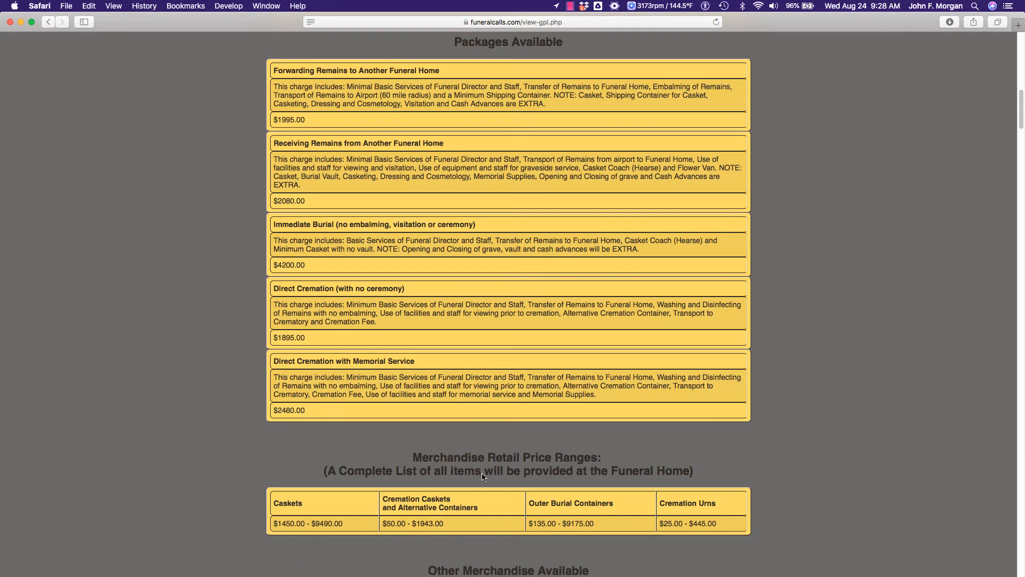
pyautogui.scroll(-20, 482, 477)
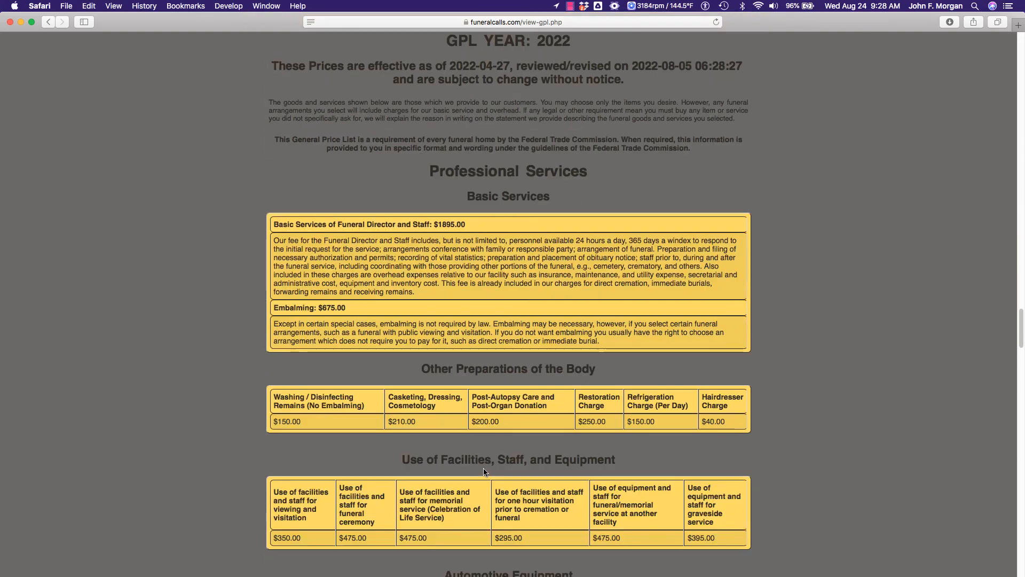
pyautogui.scroll(-15, 484, 471)
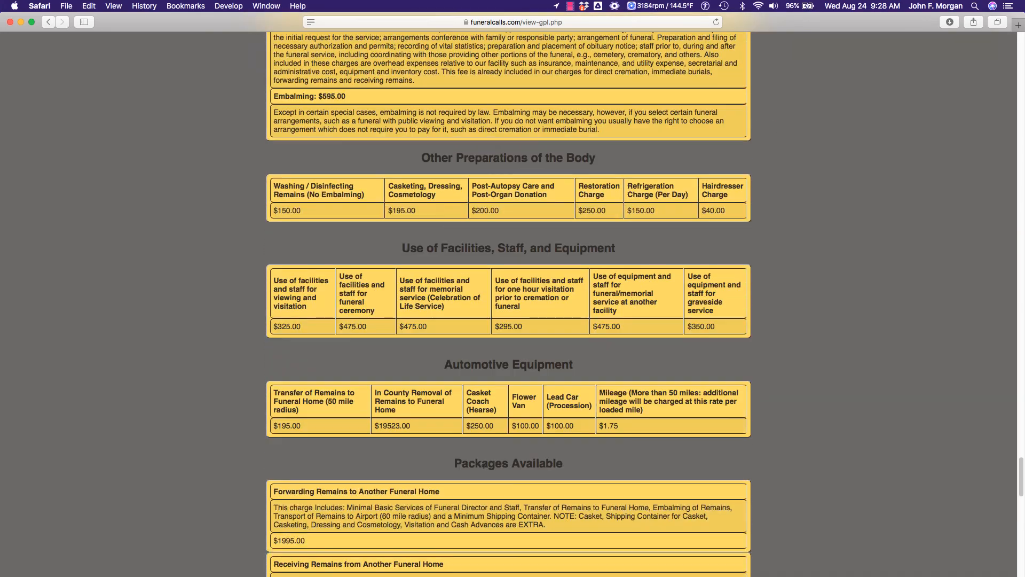
pyautogui.scroll(5, 484, 472)
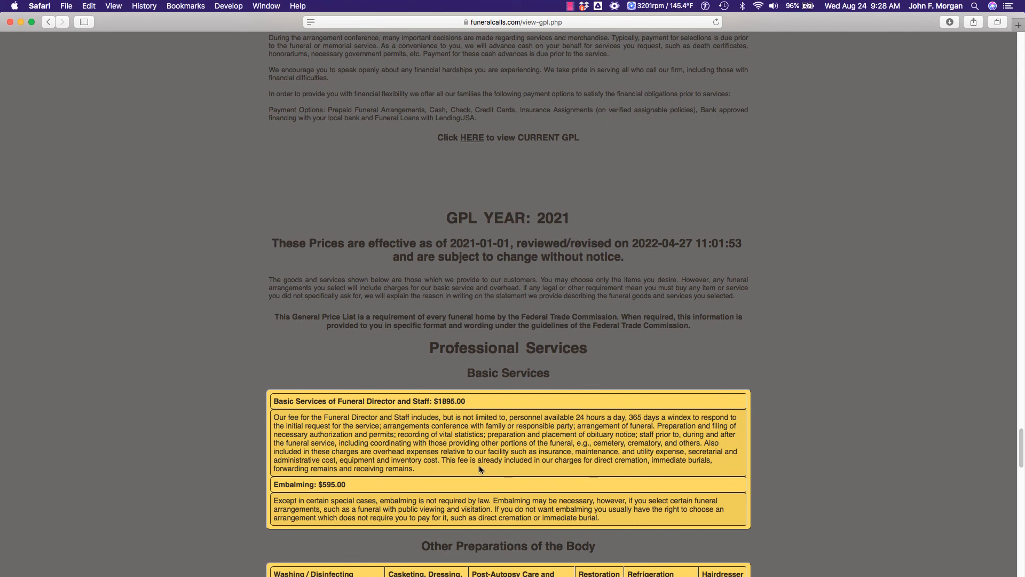
pyautogui.press('super+bracketleft')
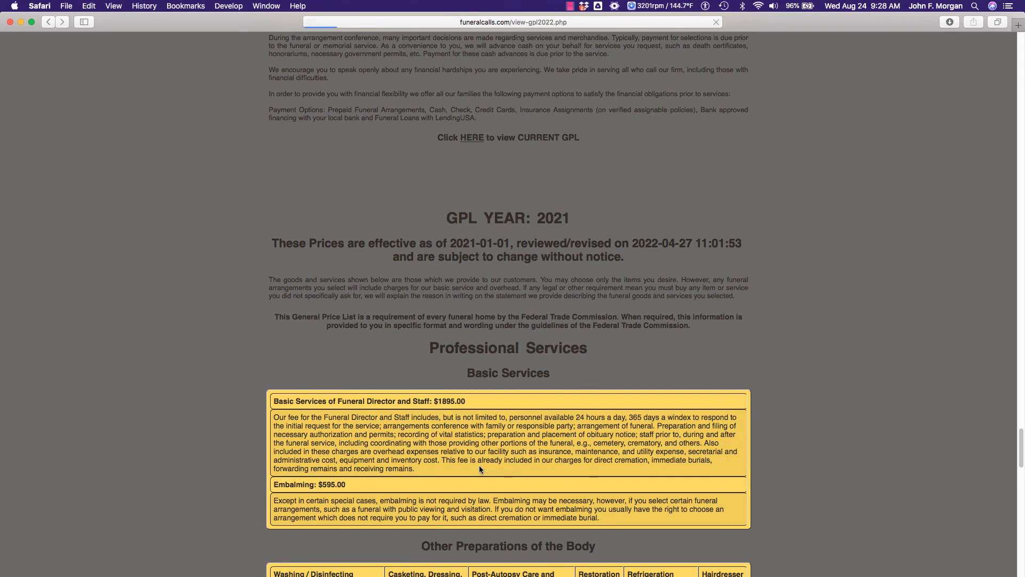
pyautogui.press('super+bracketleft')
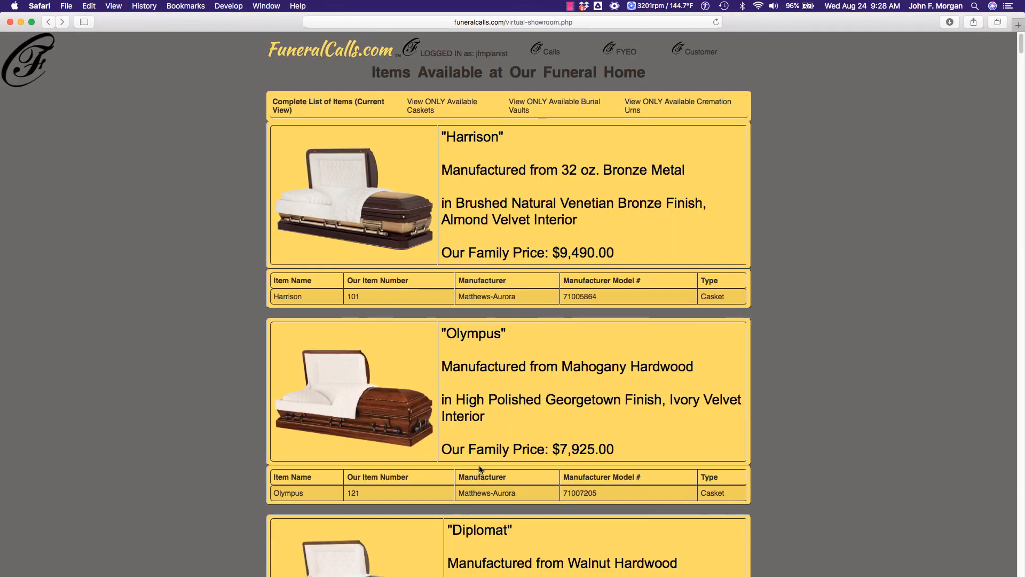
pyautogui.press('super+bracketright')
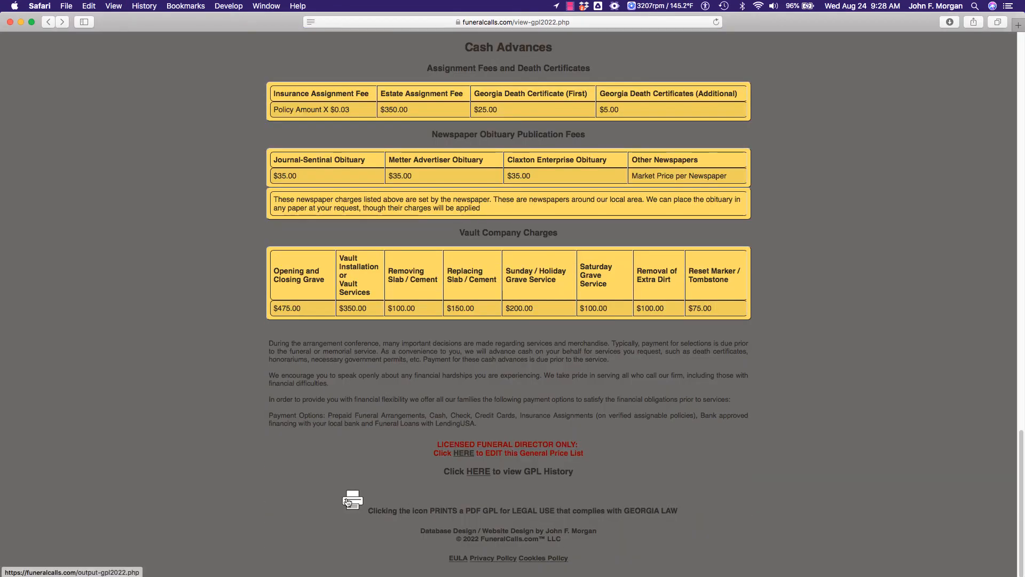
# Create the legal-use PDF of the current General Price List, and go back to the start of the online version.
pyautogui.click(351, 501)
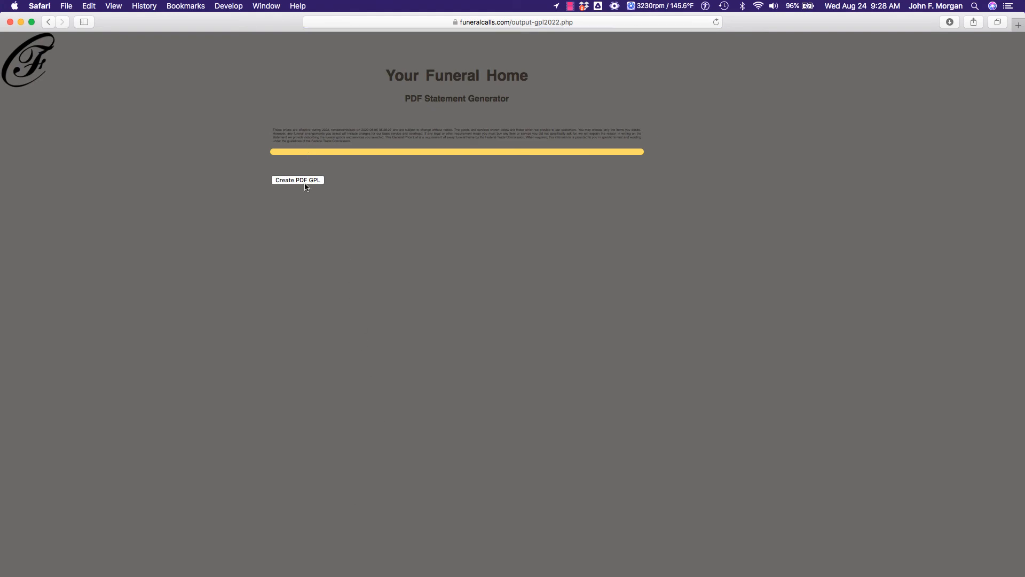
pyautogui.click(307, 183)
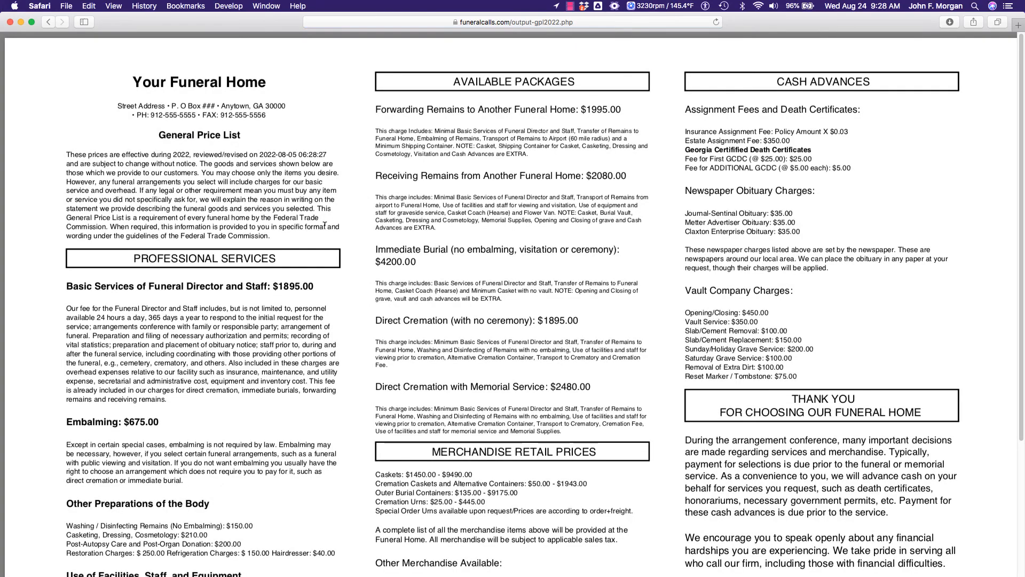
pyautogui.press('super+[')
pyautogui.press('super+[')
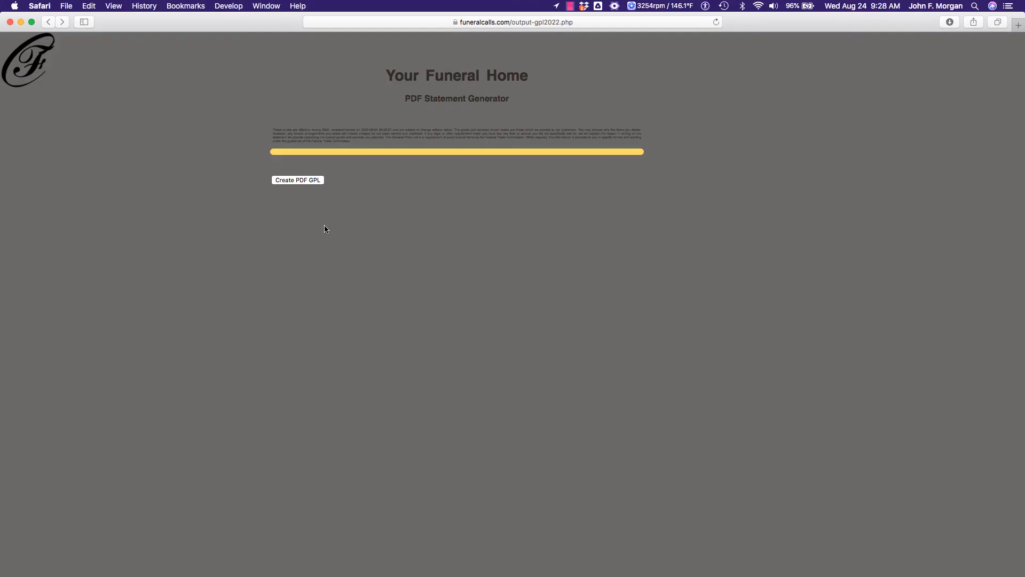
pyautogui.scroll(20, 326, 228)
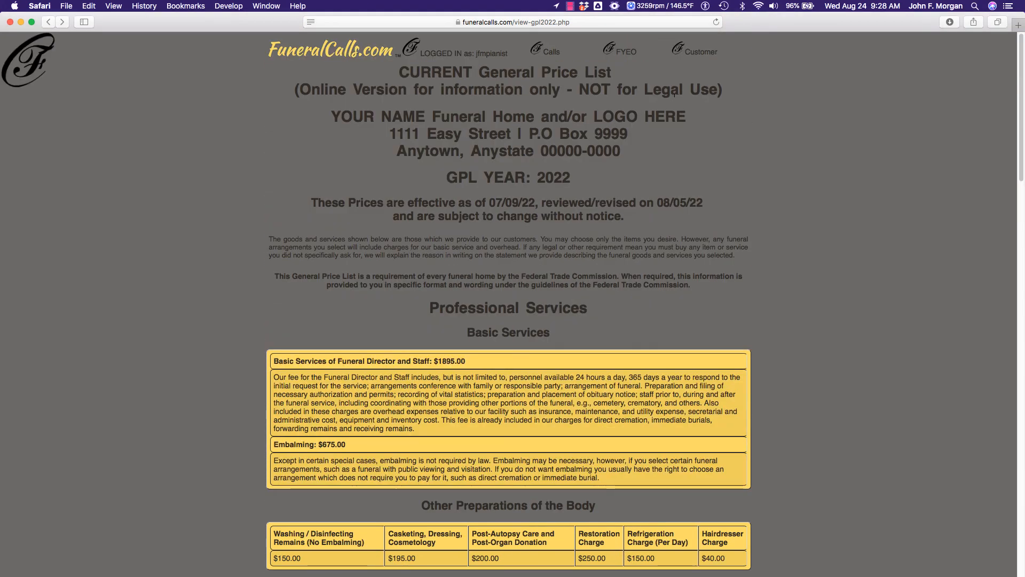
# Open the customer photo upload page, and log out of the current account.
pyautogui.moveTo(695, 52)
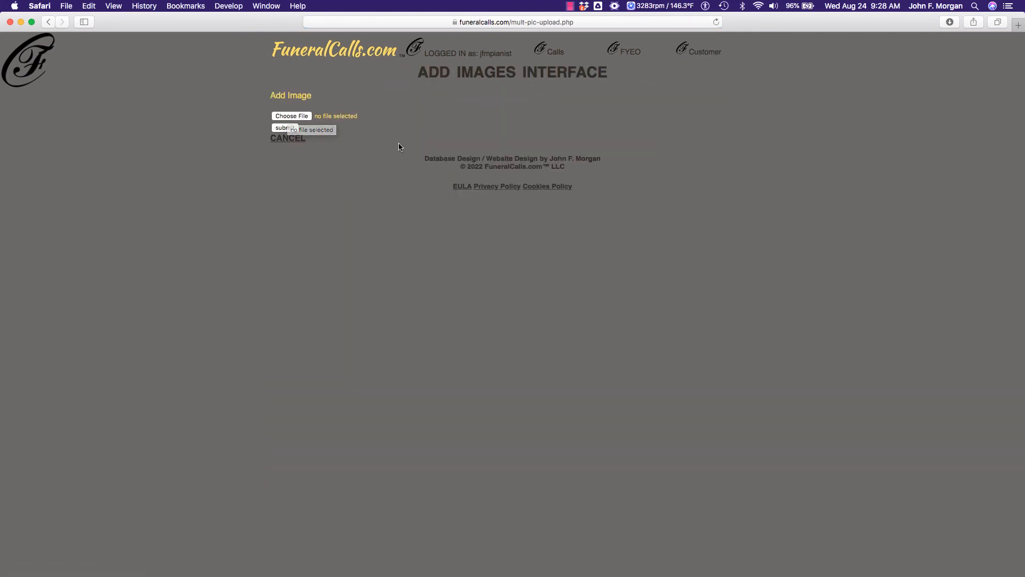
pyautogui.moveTo(446, 53)
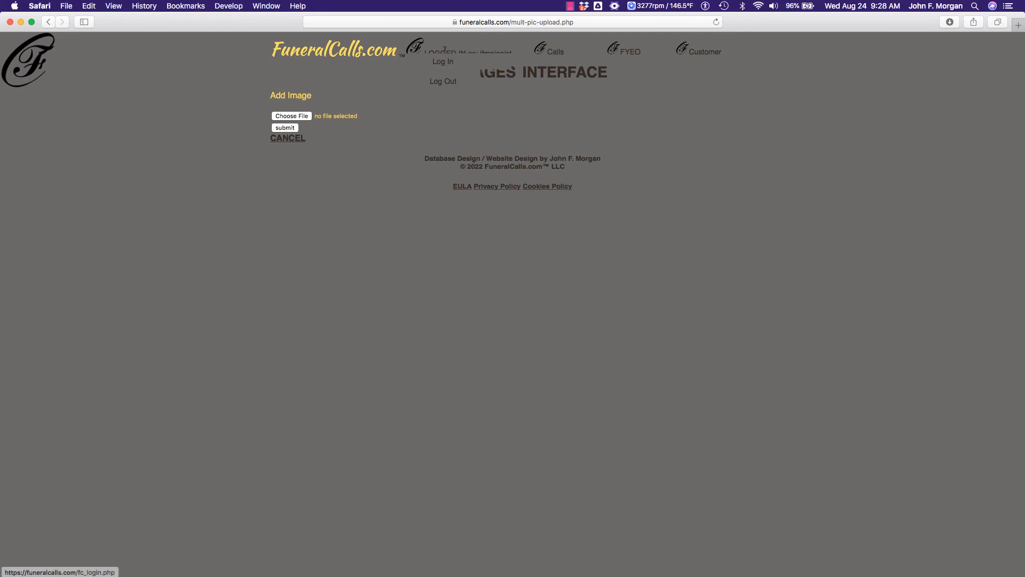
pyautogui.click(448, 80)
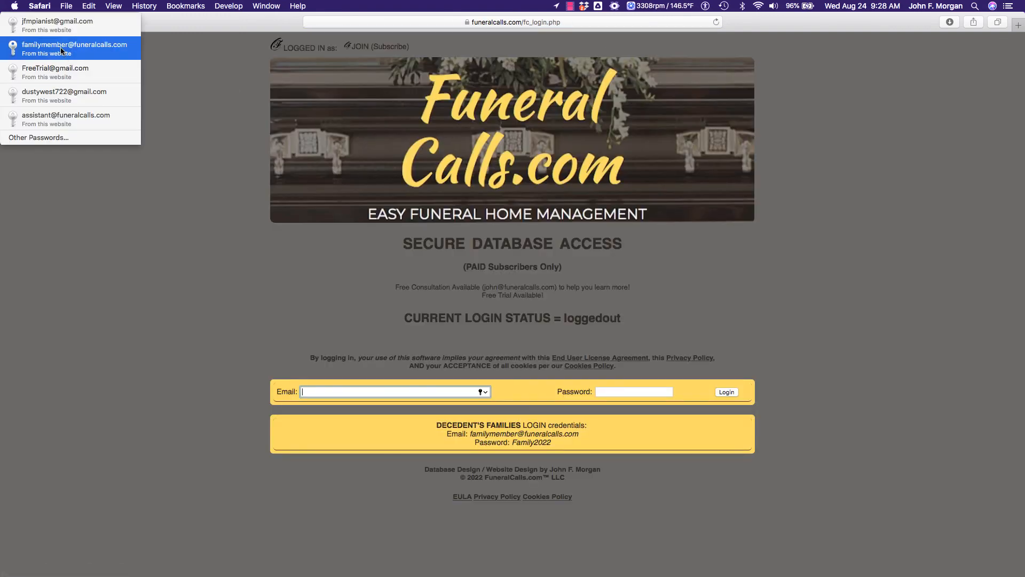
# Log in with the saved family member e-mail and account password, and view the navigation options offered to families.
pyautogui.click(62, 51)
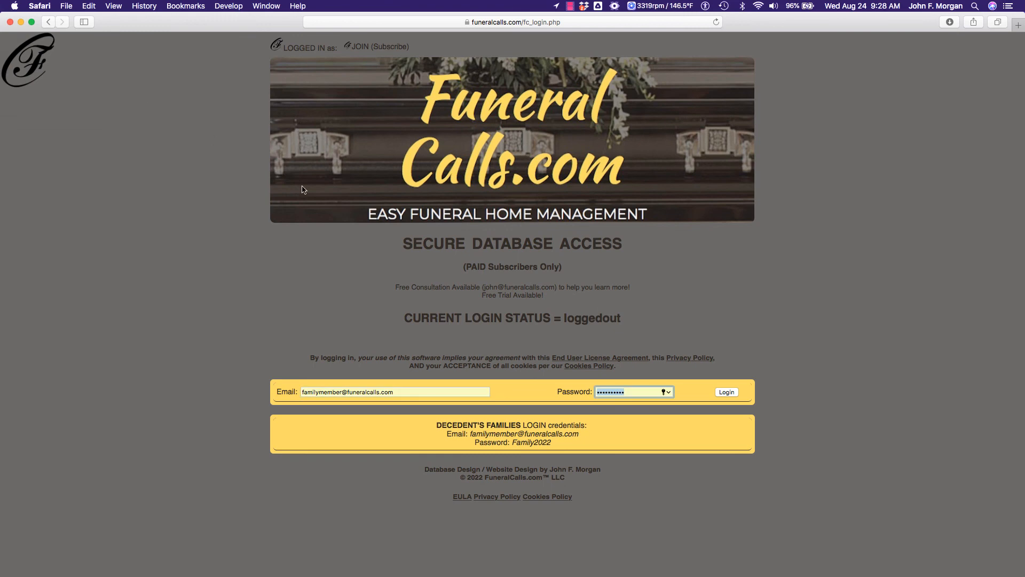
pyautogui.click(722, 391)
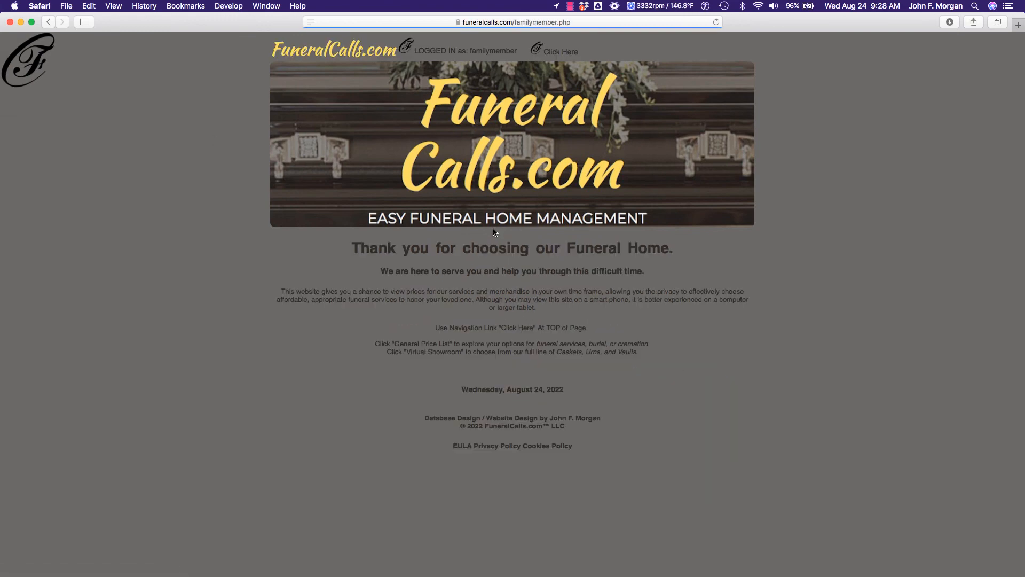
pyautogui.moveTo(558, 50)
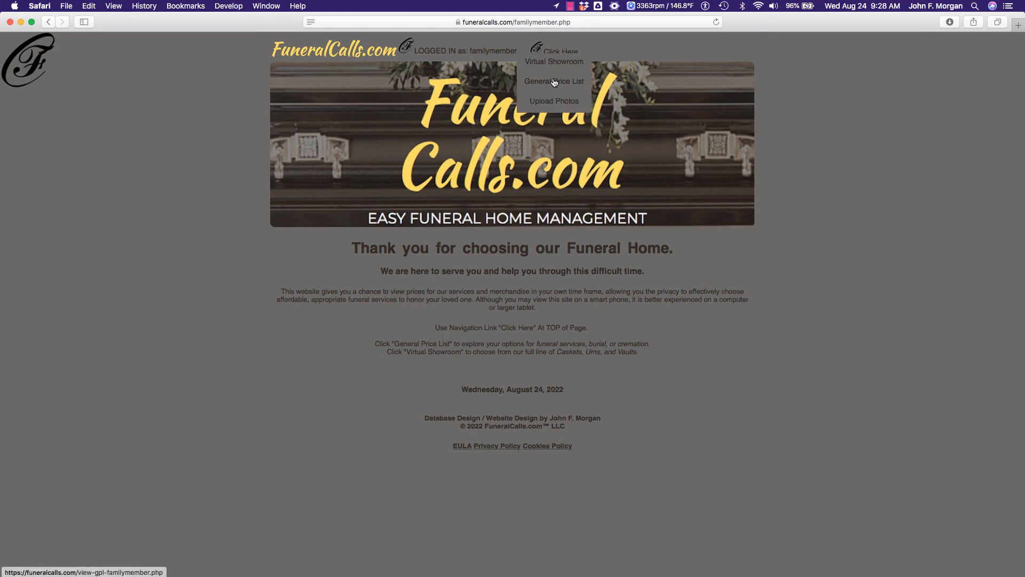
# Log out of the family member account and log in with the saved assistant e-mail and account password.
pyautogui.moveTo(479, 50)
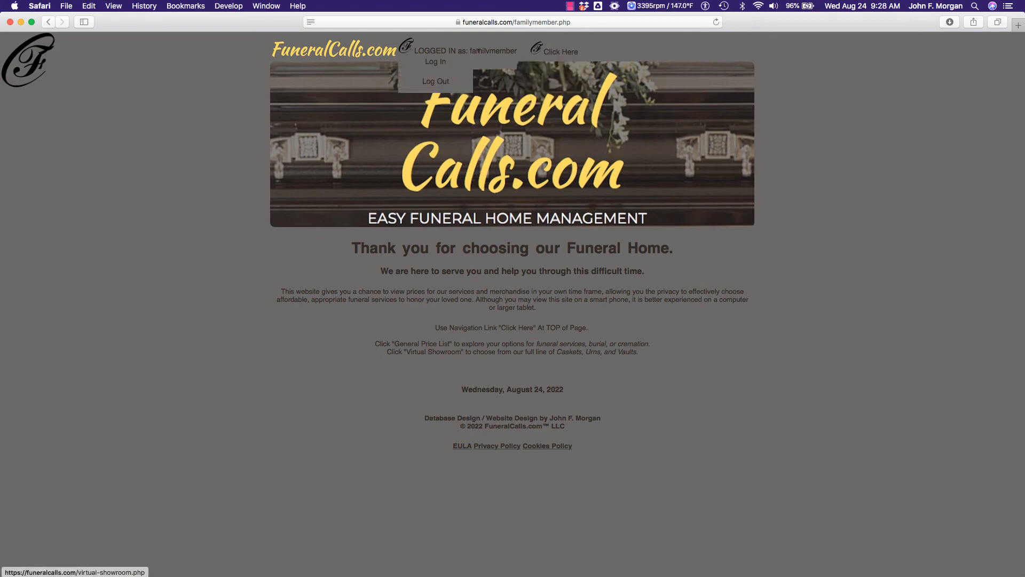
pyautogui.click(437, 82)
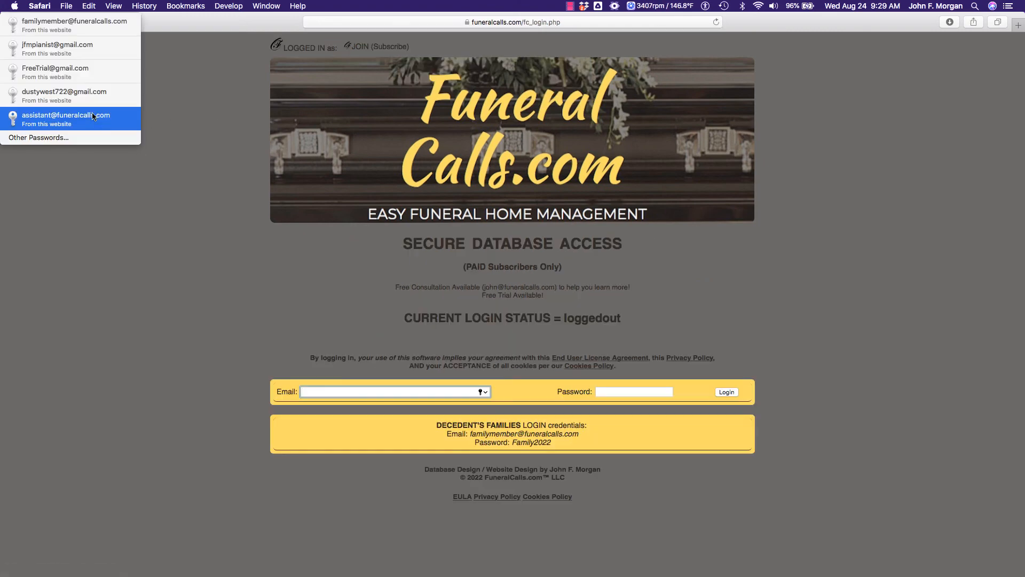
pyautogui.click(81, 116)
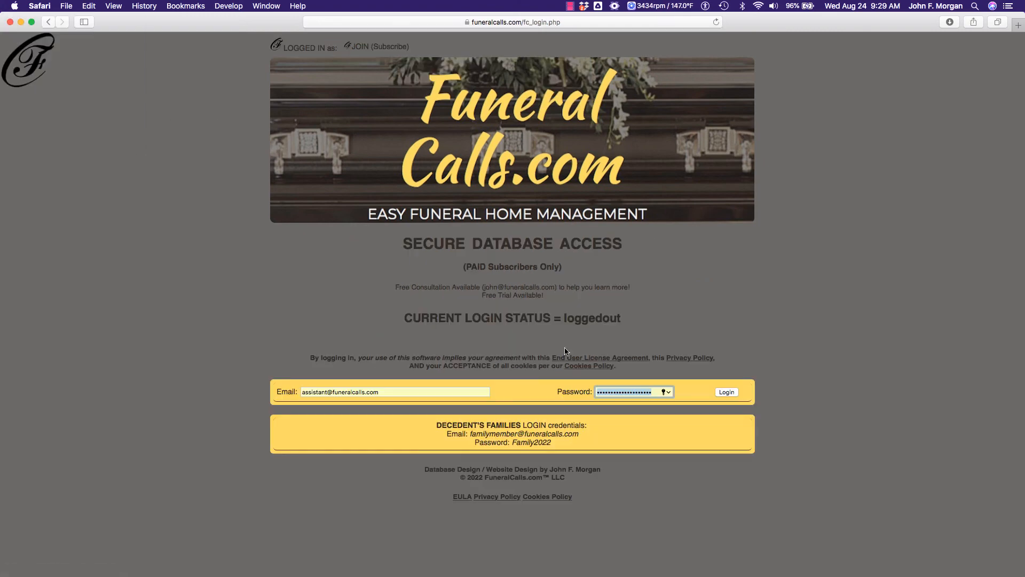
pyautogui.click(729, 391)
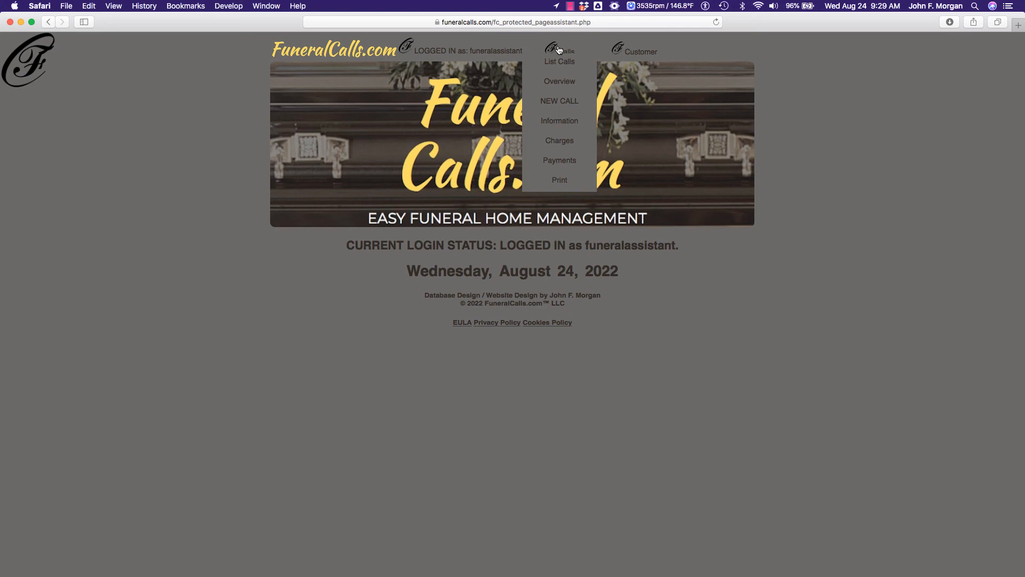
# View the Charges page and the Information edit screen for calls from the assistant account.
pyautogui.click(569, 140)
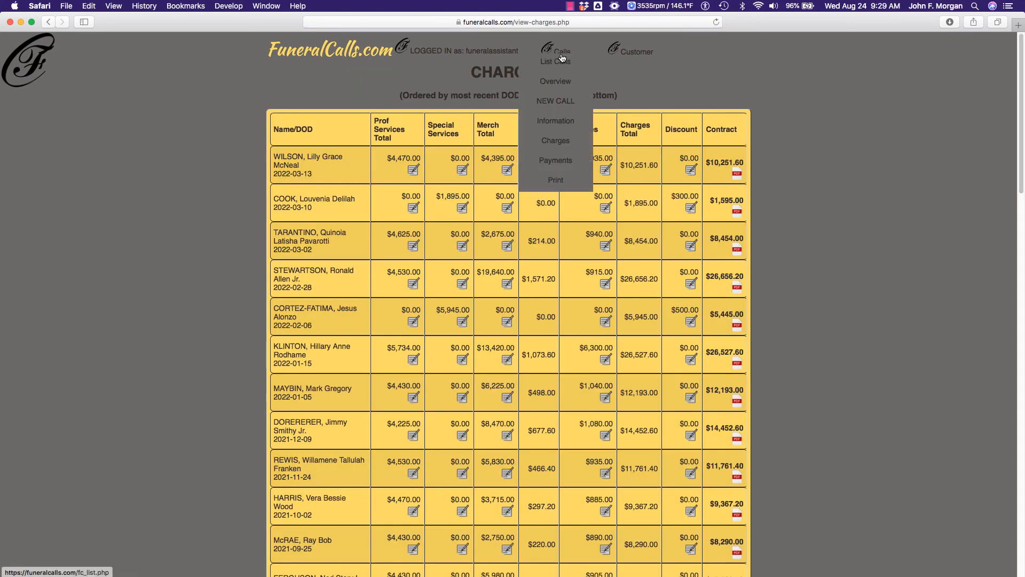
pyautogui.click(560, 121)
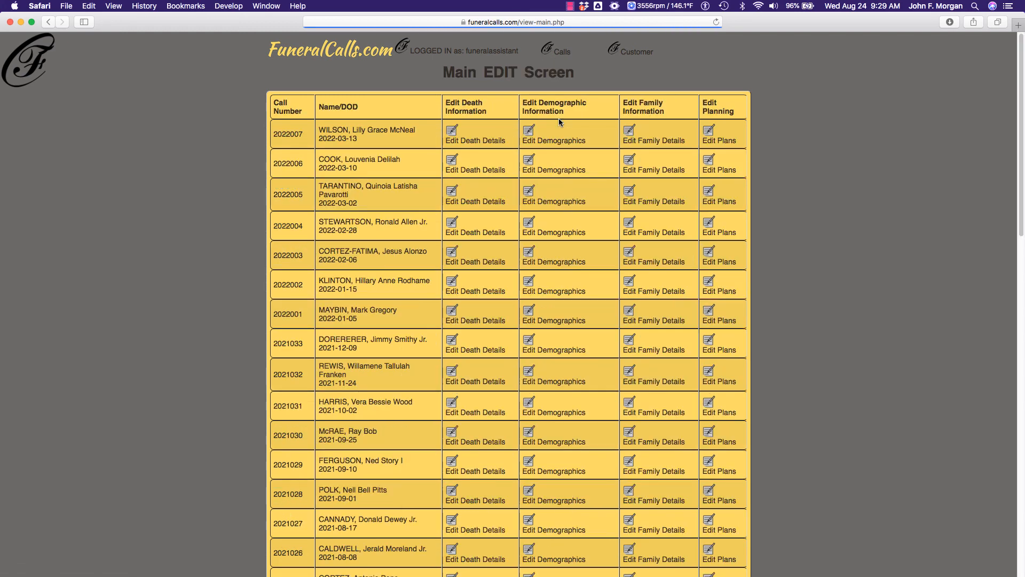
# Open the Payments page for calls, create a PDF receipt for the third decedent listed, and review it.
pyautogui.moveTo(554, 56)
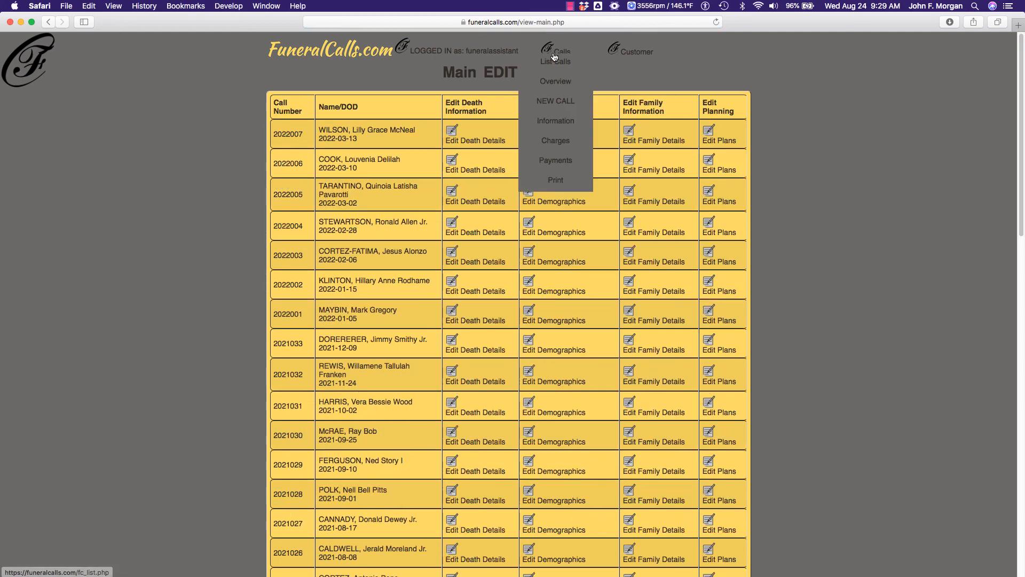
pyautogui.click(565, 161)
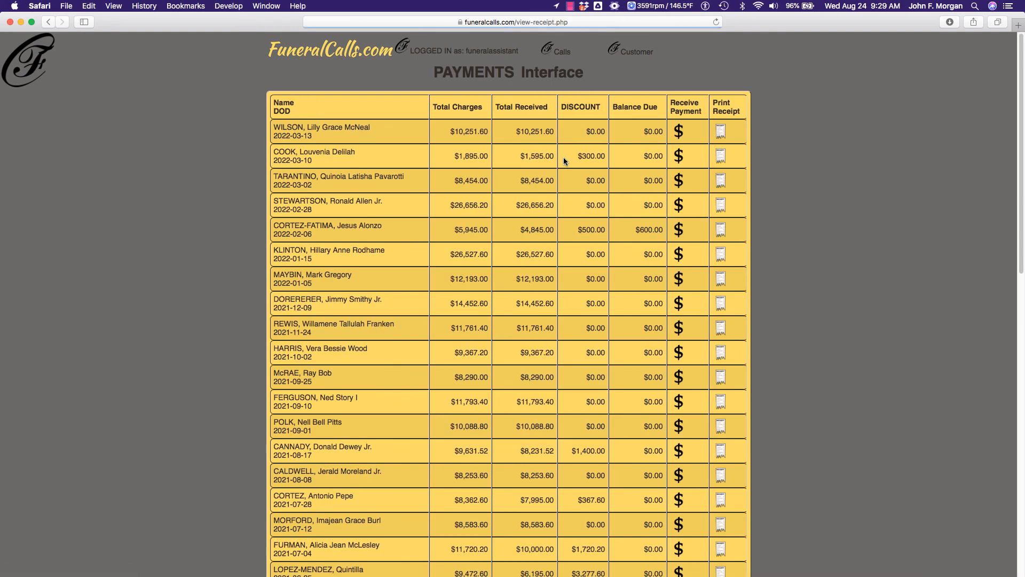
pyautogui.click(720, 182)
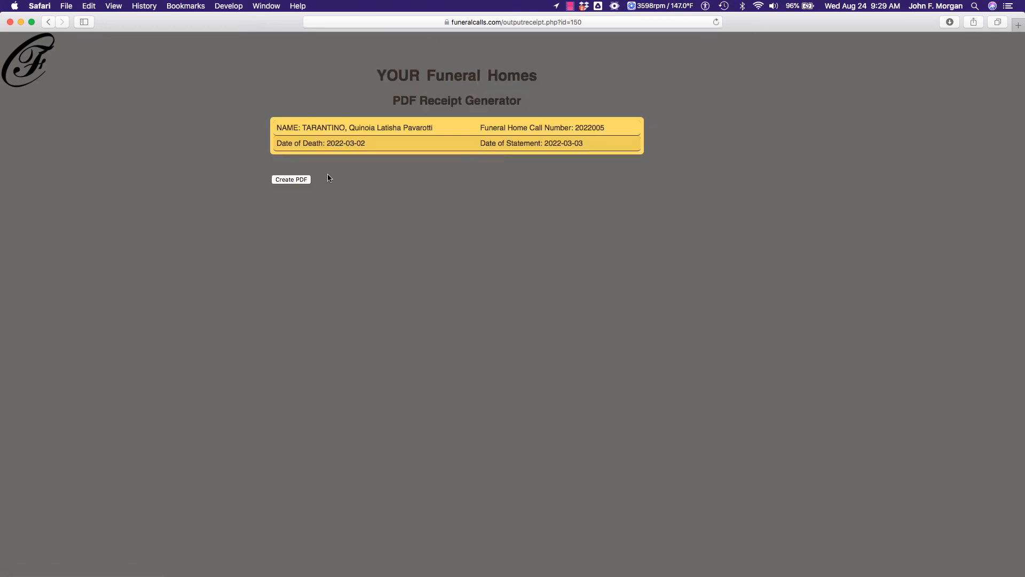
pyautogui.click(301, 180)
pyautogui.scroll(-12, 364, 201)
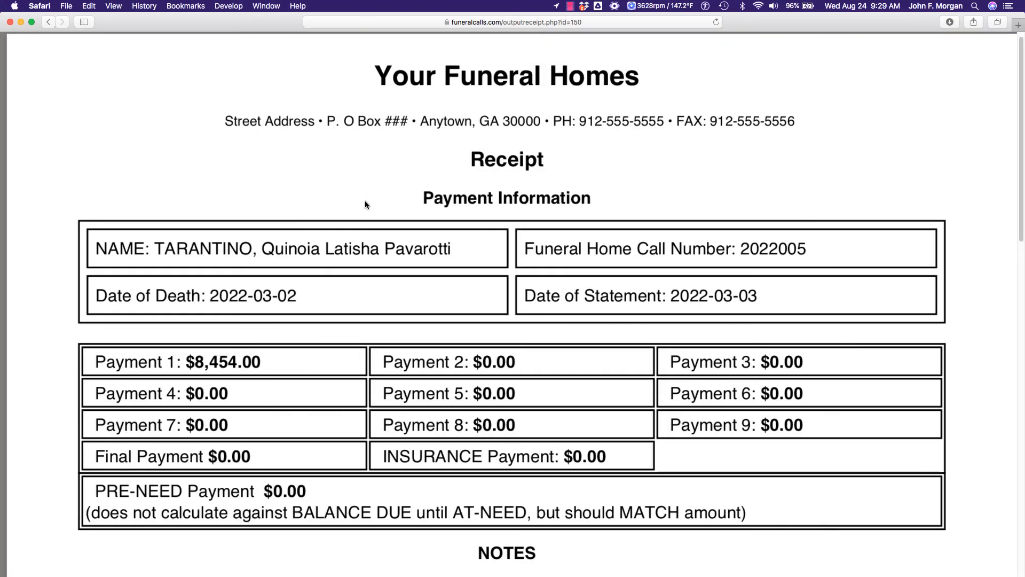
pyautogui.scroll(12, 364, 200)
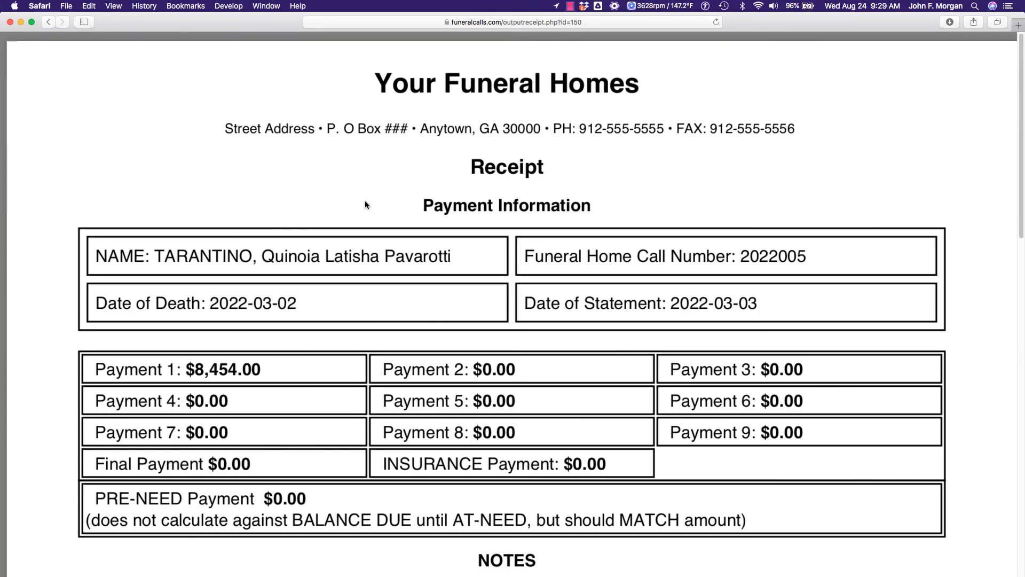
# Go back from the receipt to the payments list and log out of the assistant account.
pyautogui.press('super+[')
pyautogui.press('super+[')
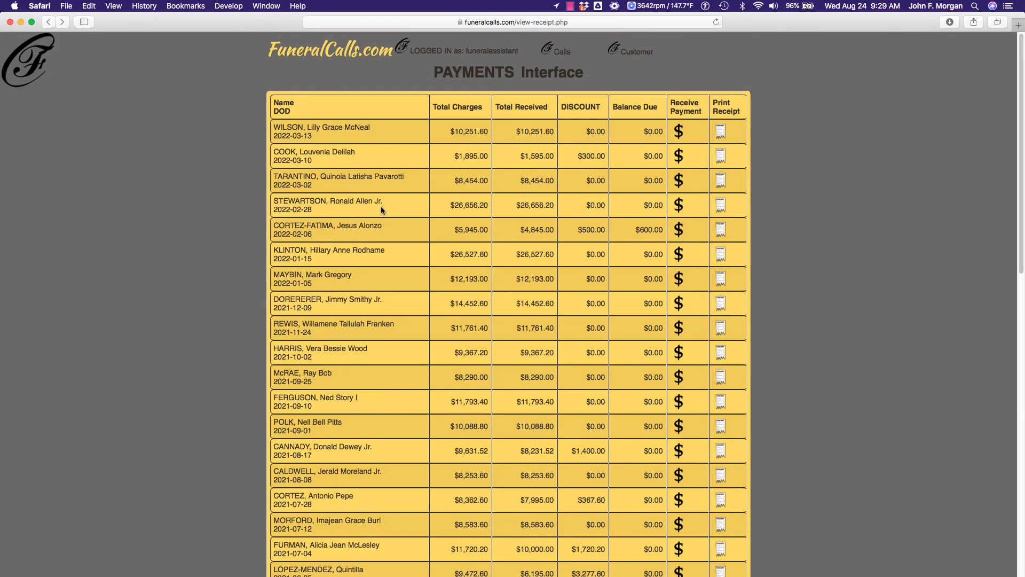
pyautogui.moveTo(442, 57)
pyautogui.click(423, 82)
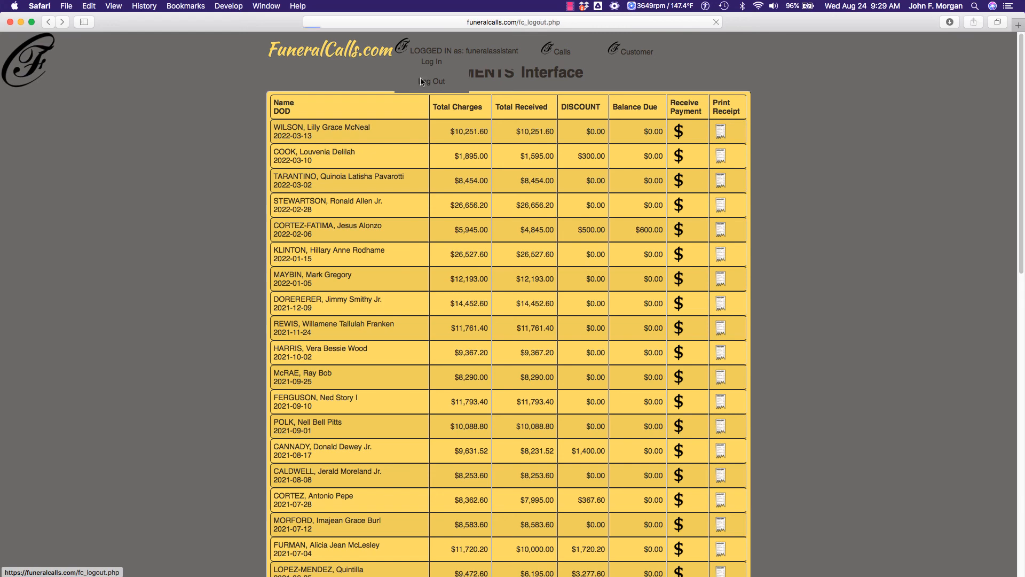